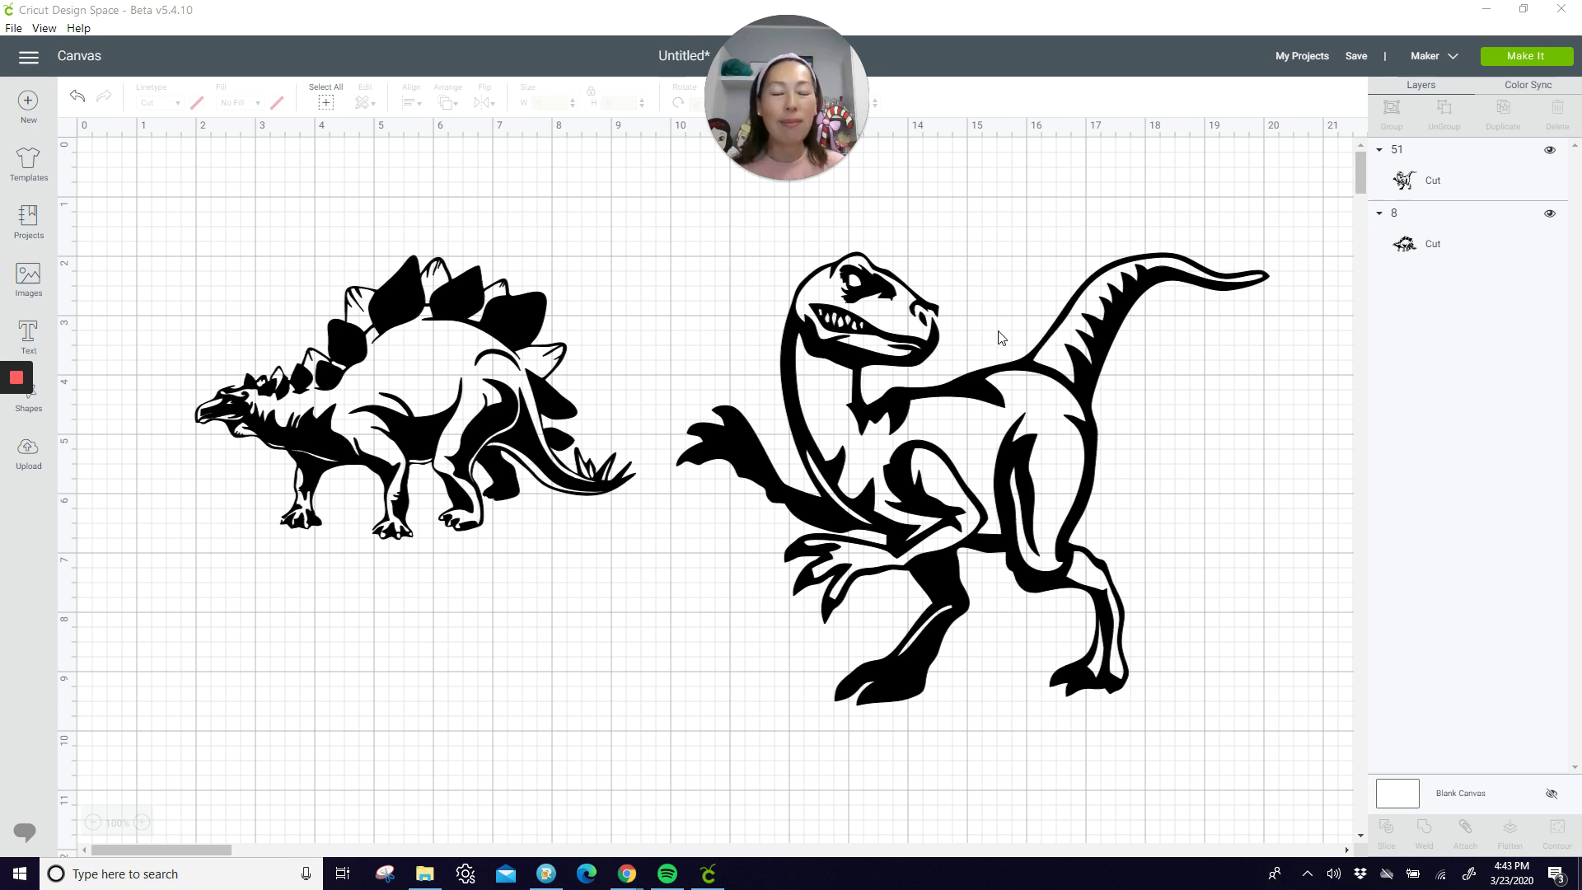
# Hide all contours of the raptor image.
pyautogui.click(995, 398)
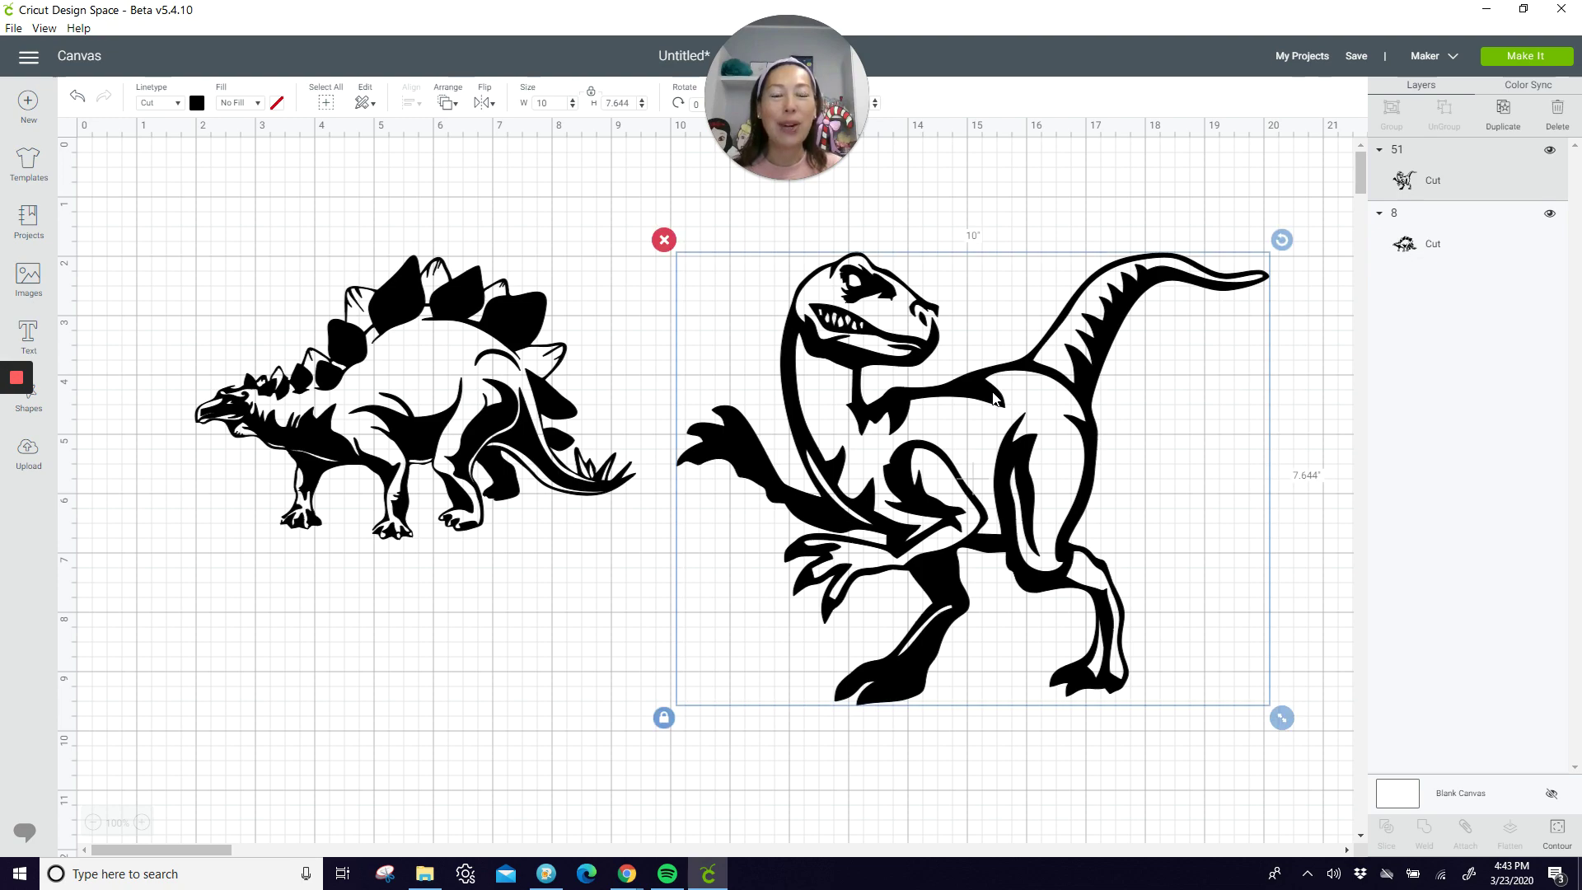
pyautogui.click(1557, 828)
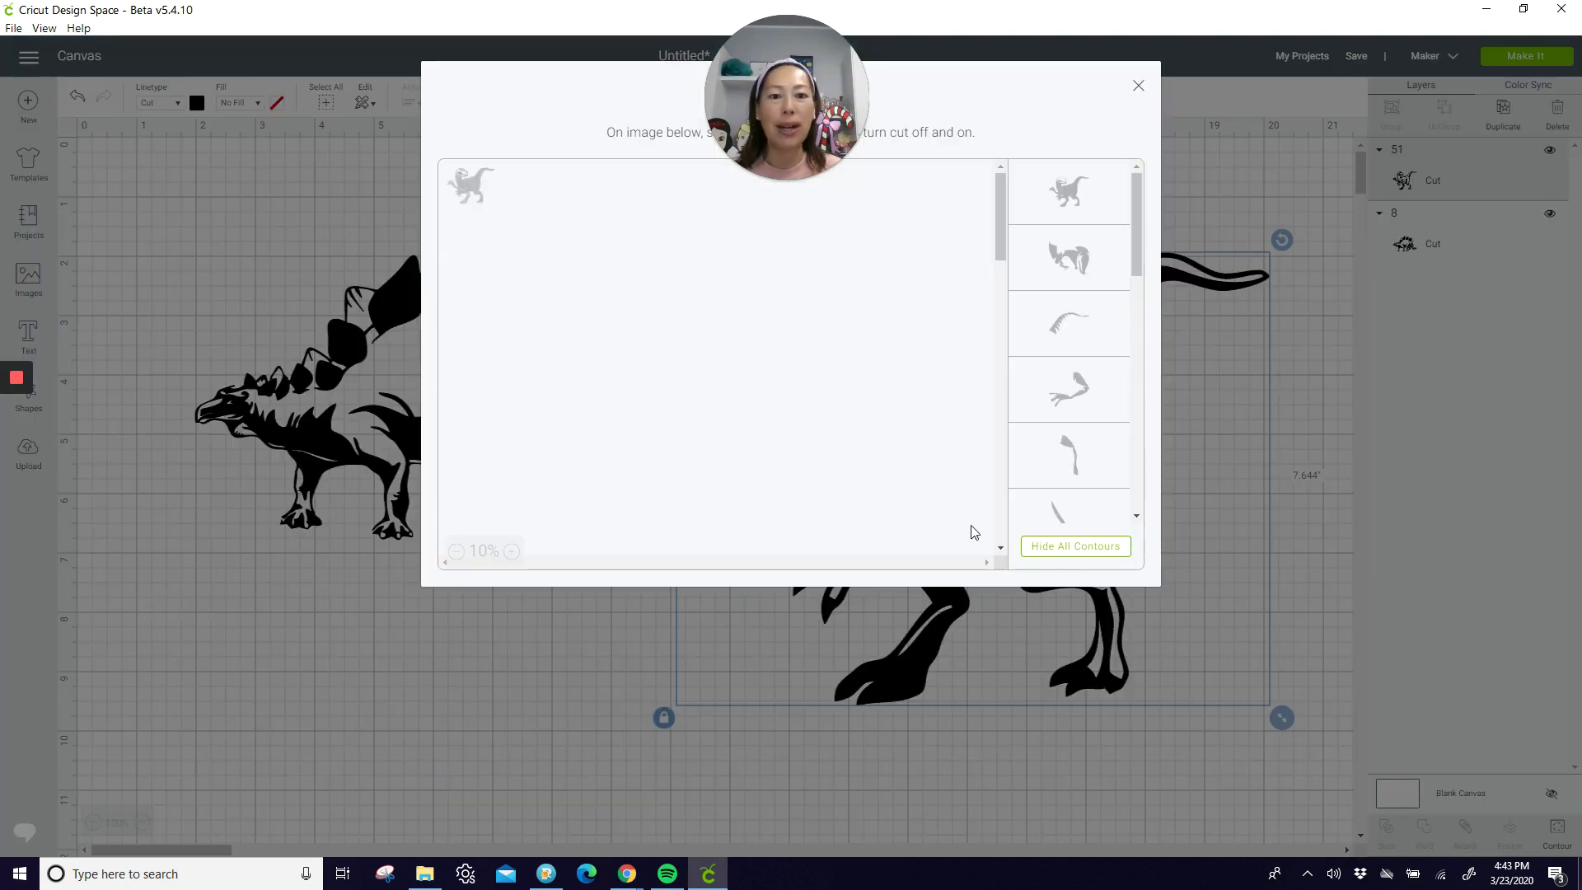
pyautogui.click(1073, 546)
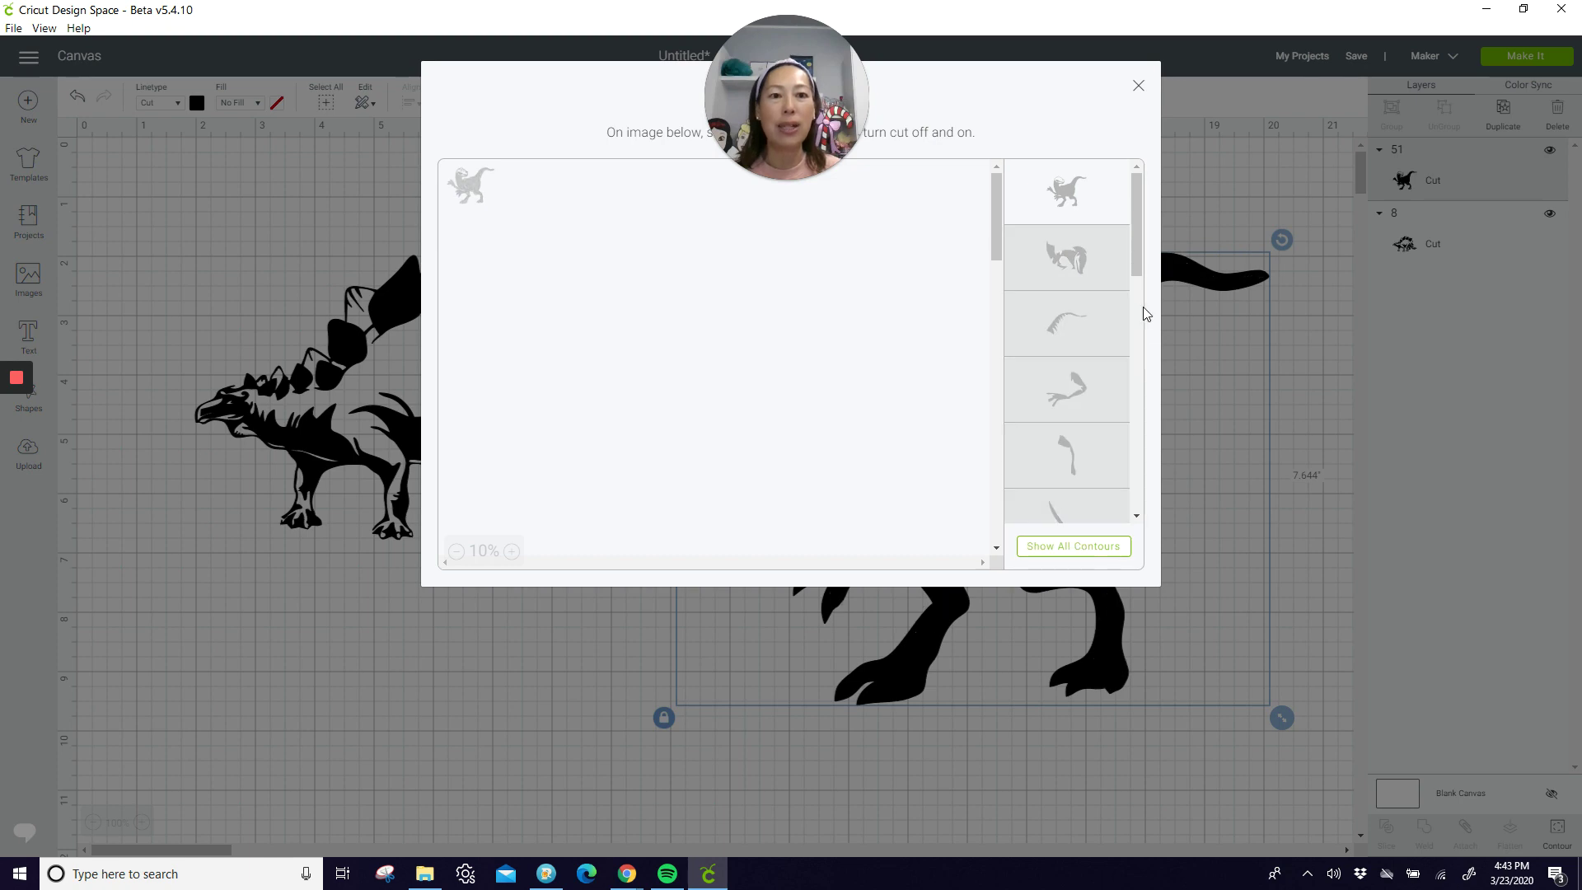
pyautogui.click(1138, 85)
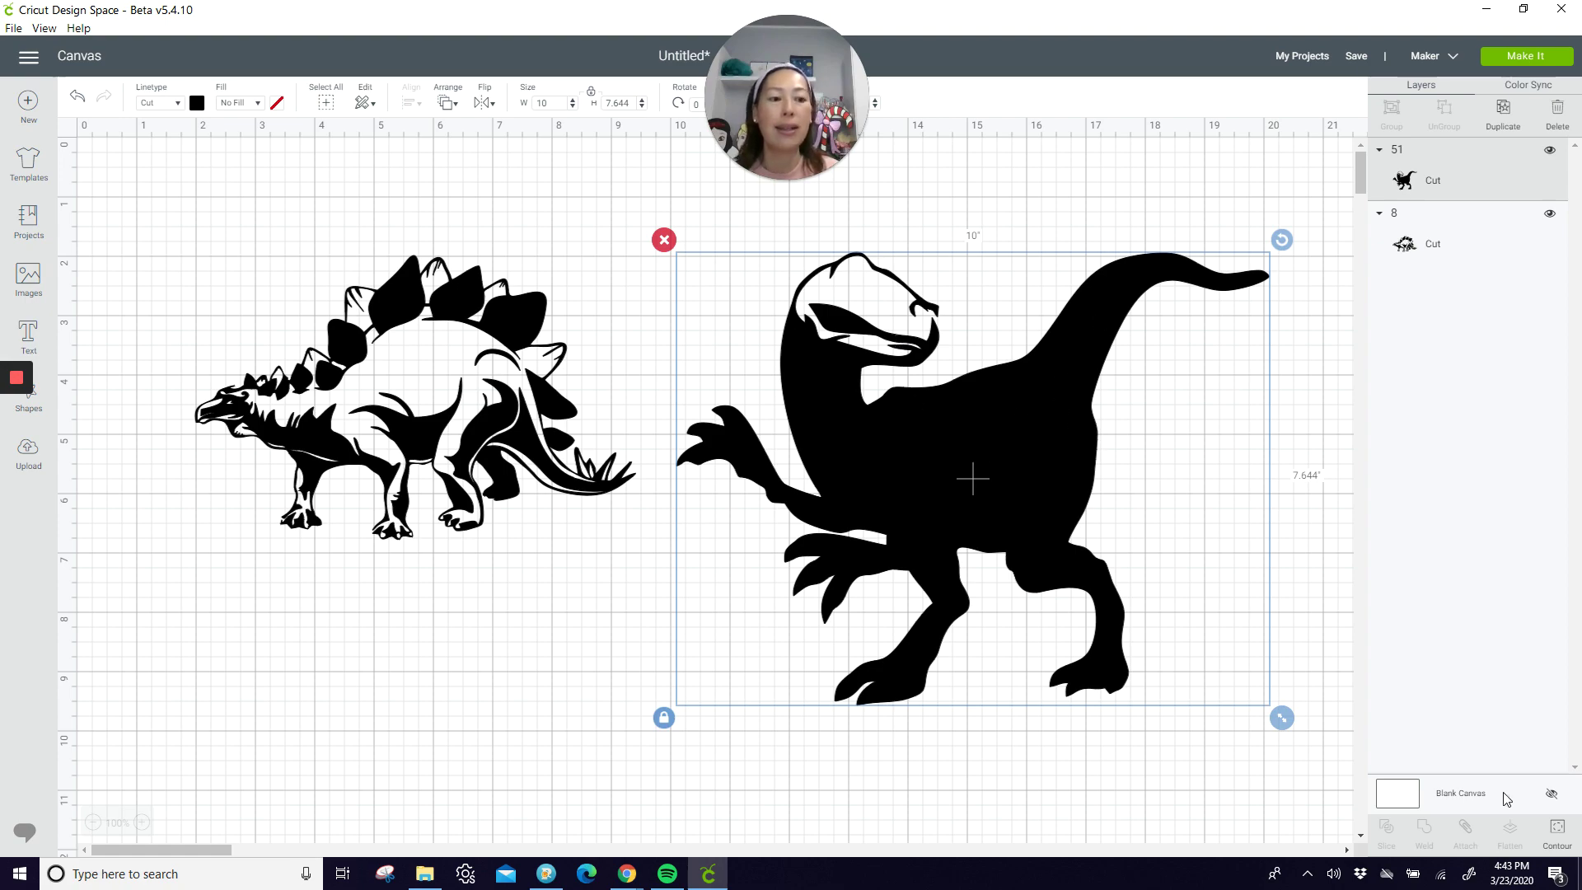
# Show all of the raptor image's contours again.
pyautogui.click(1557, 833)
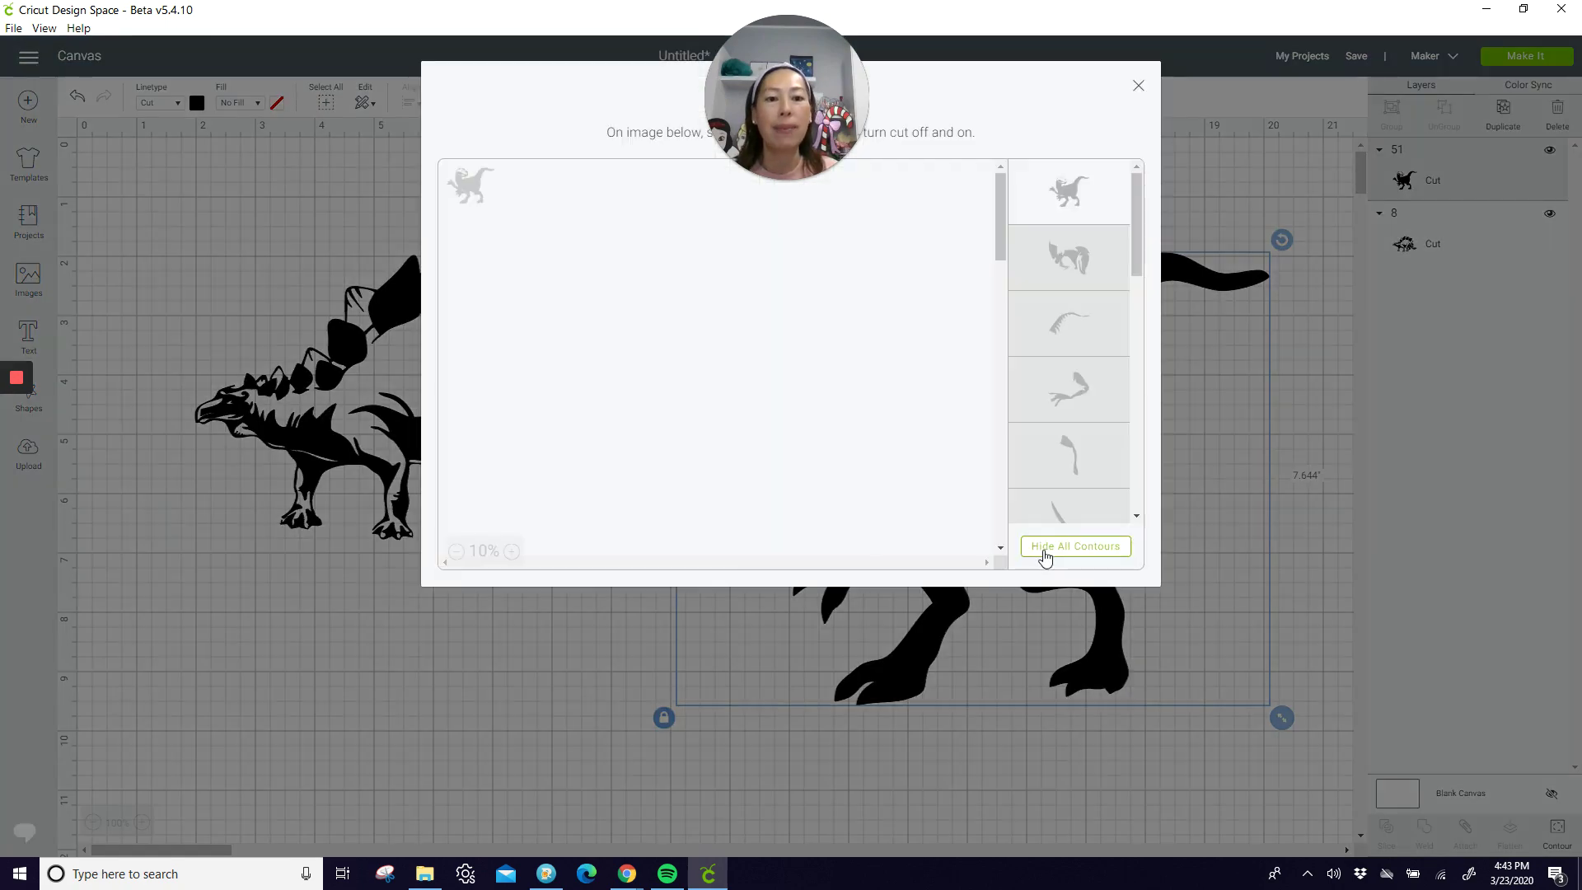
pyautogui.click(1072, 548)
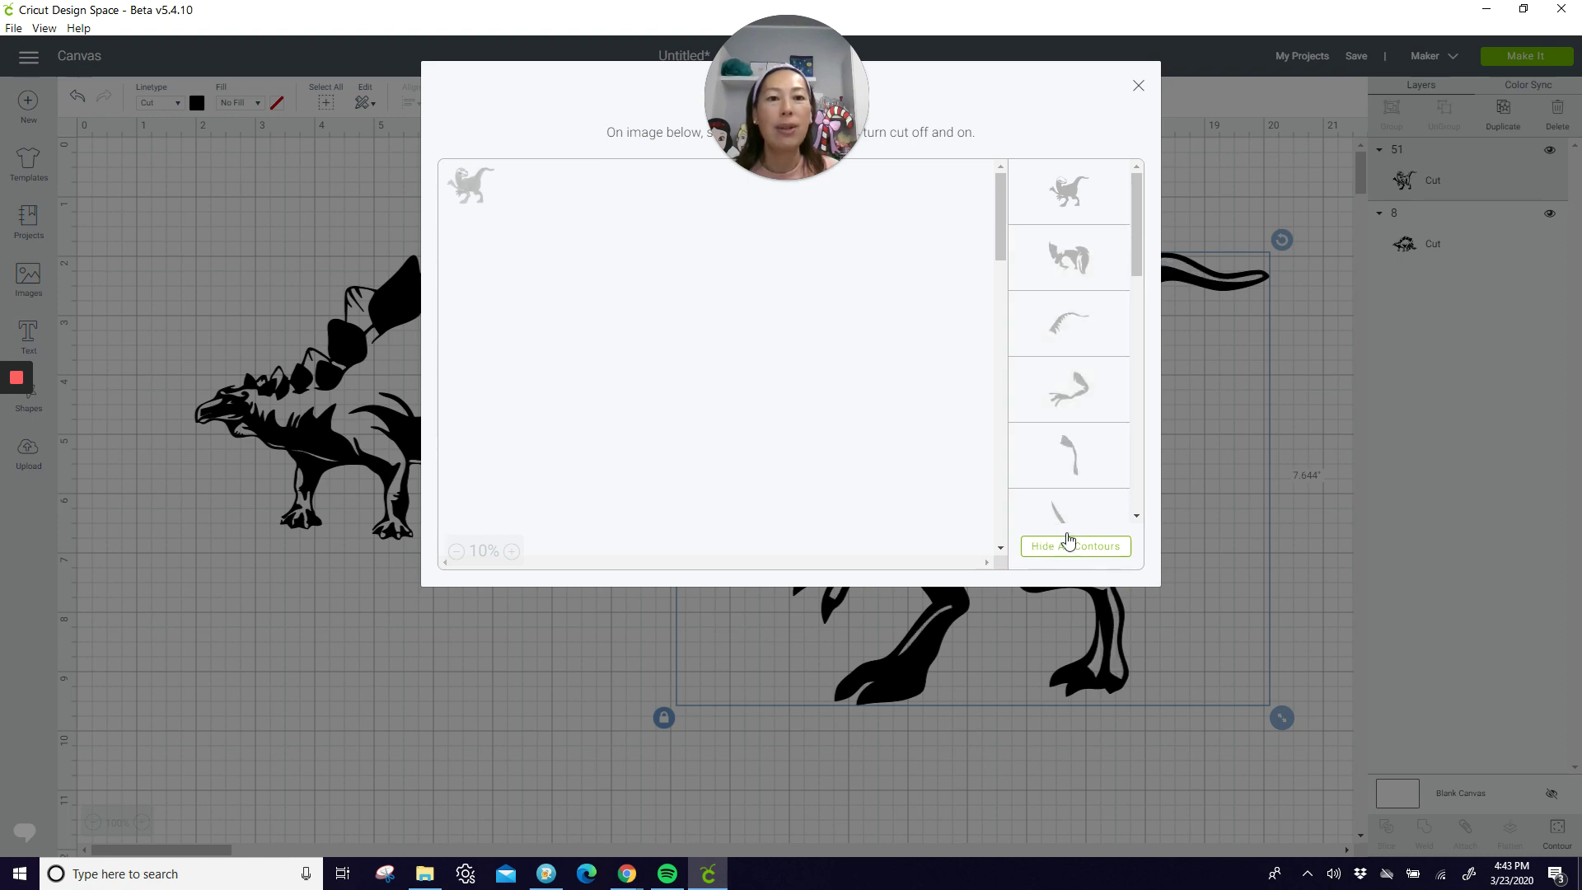
pyautogui.click(1139, 88)
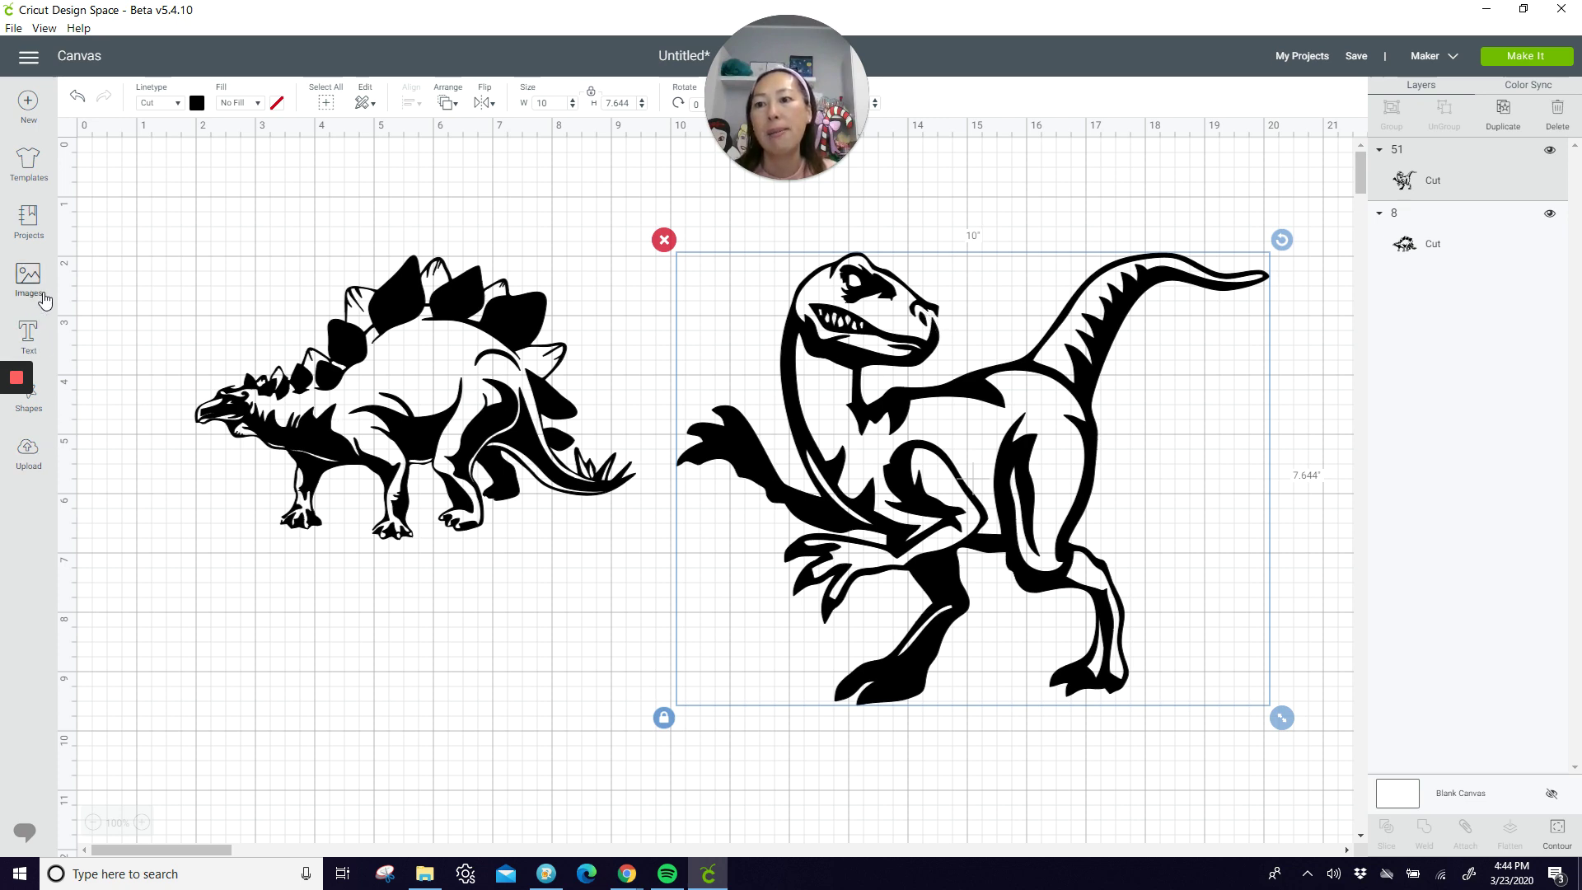
# Add a square and a circle shape to the canvas and move the circle below the stegosaurus.
pyautogui.click(1523, 10)
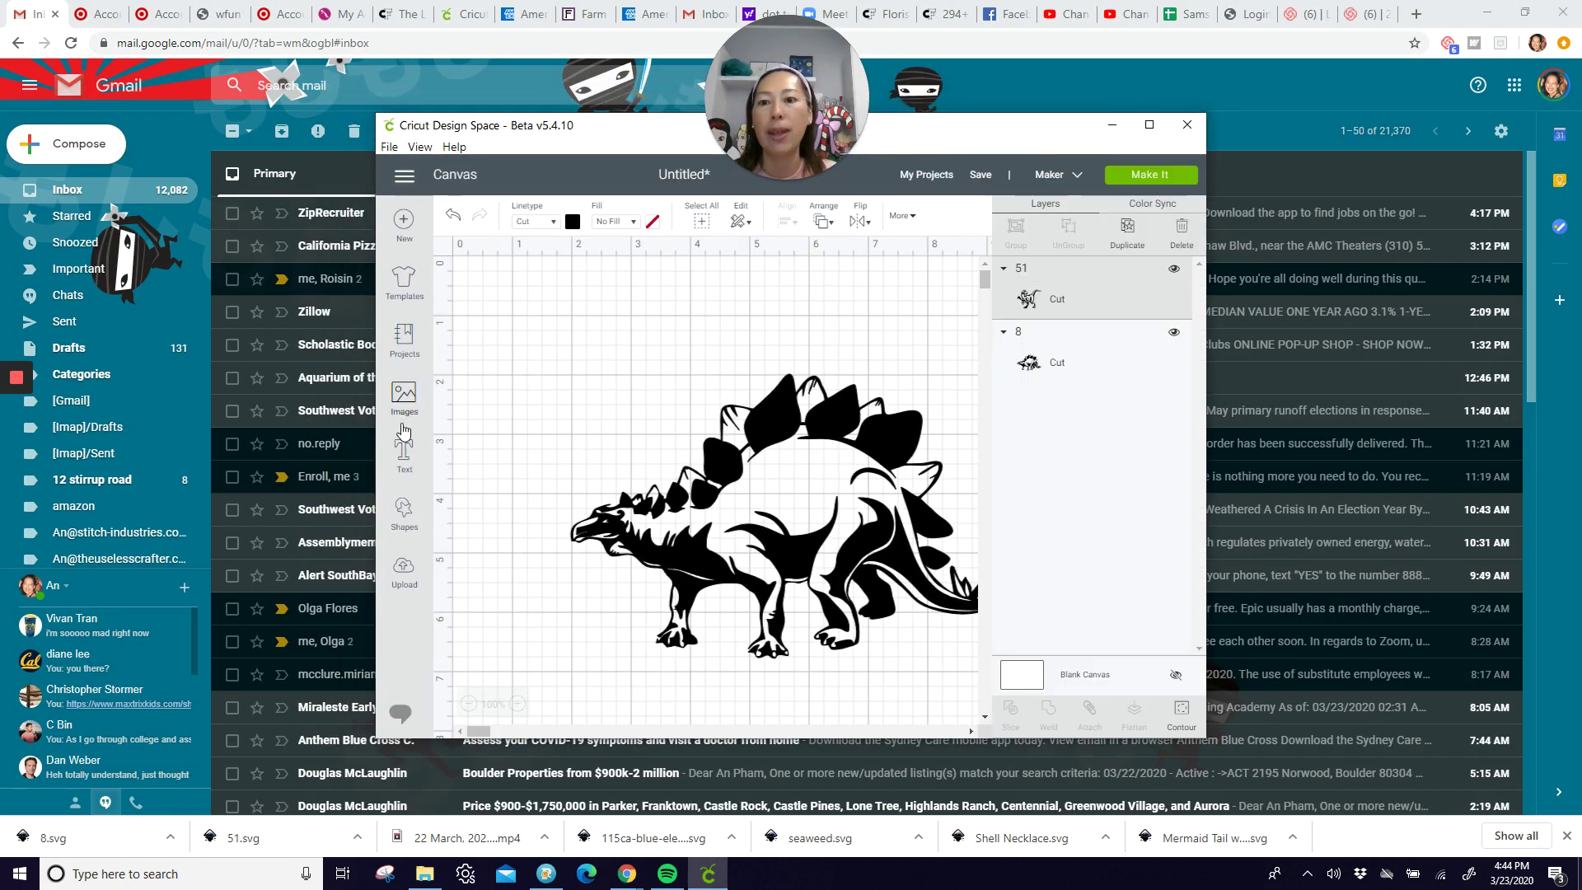
pyautogui.click(404, 518)
pyautogui.click(471, 398)
pyautogui.click(528, 398)
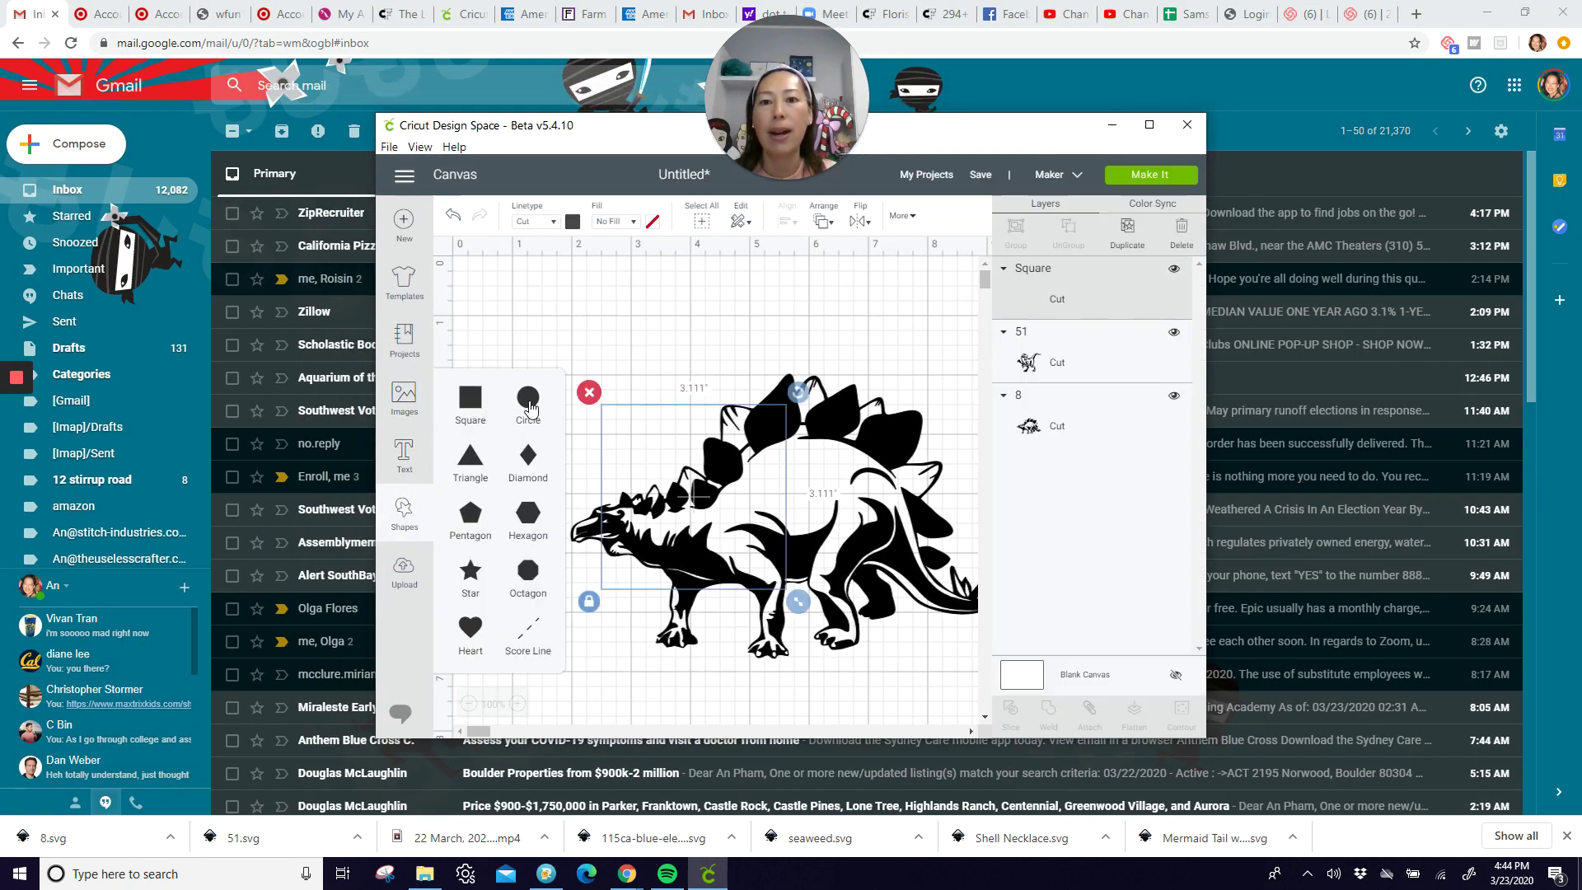
pyautogui.click(1147, 127)
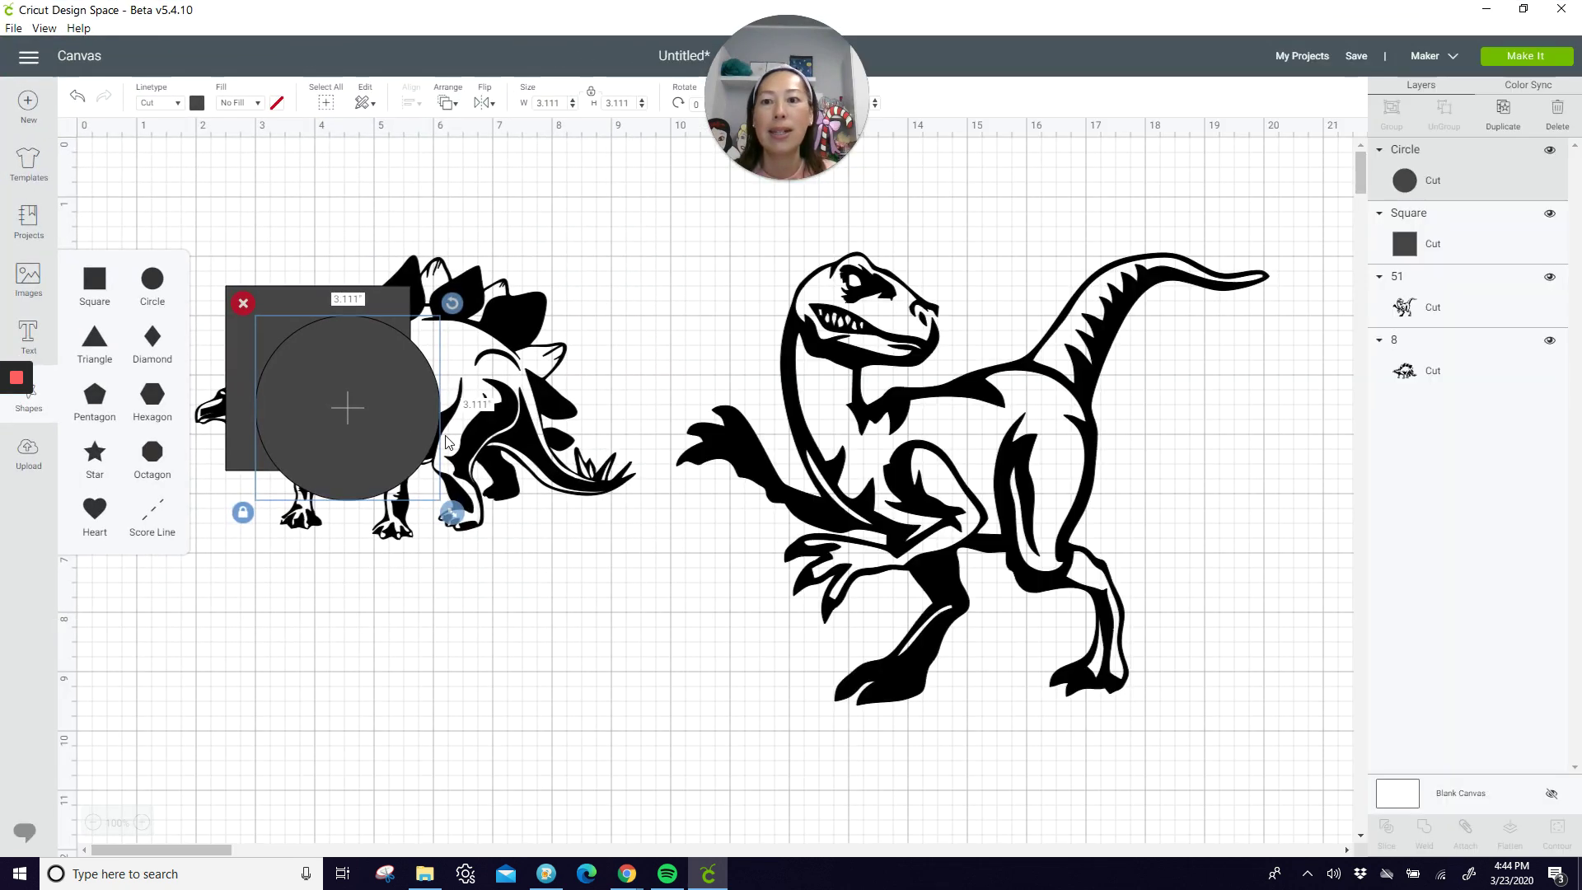
pyautogui.moveTo(384, 378); pyautogui.dragTo(565, 606)
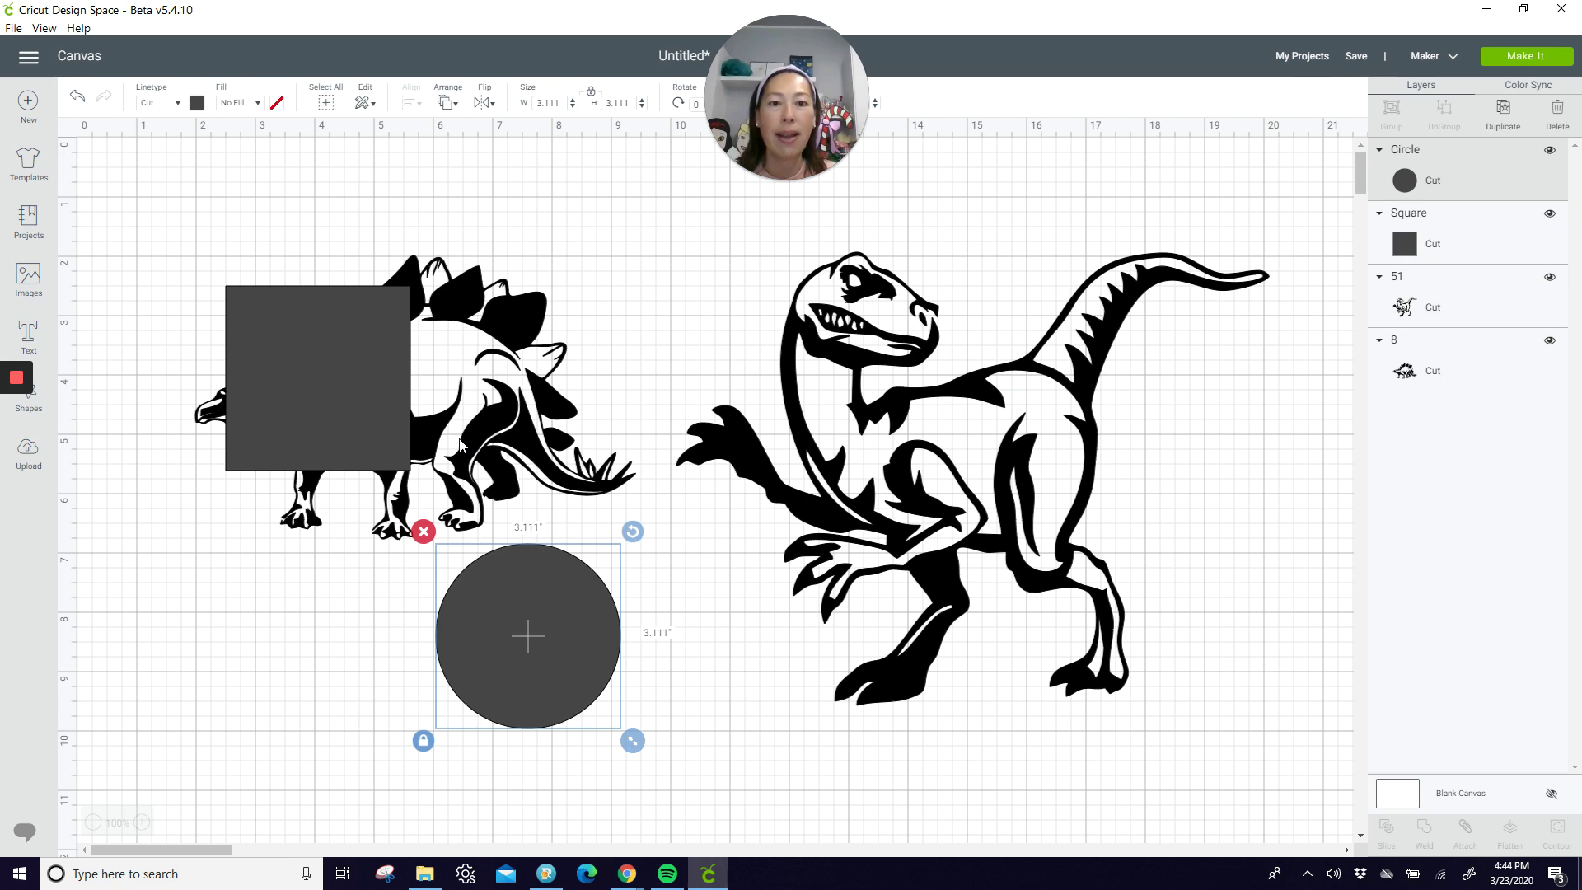
# Duplicate the square, unlock its proportions, and shape the copy into a tiny slanted strip bridging the outline gap at the raptor's snout.
pyautogui.click(339, 408)
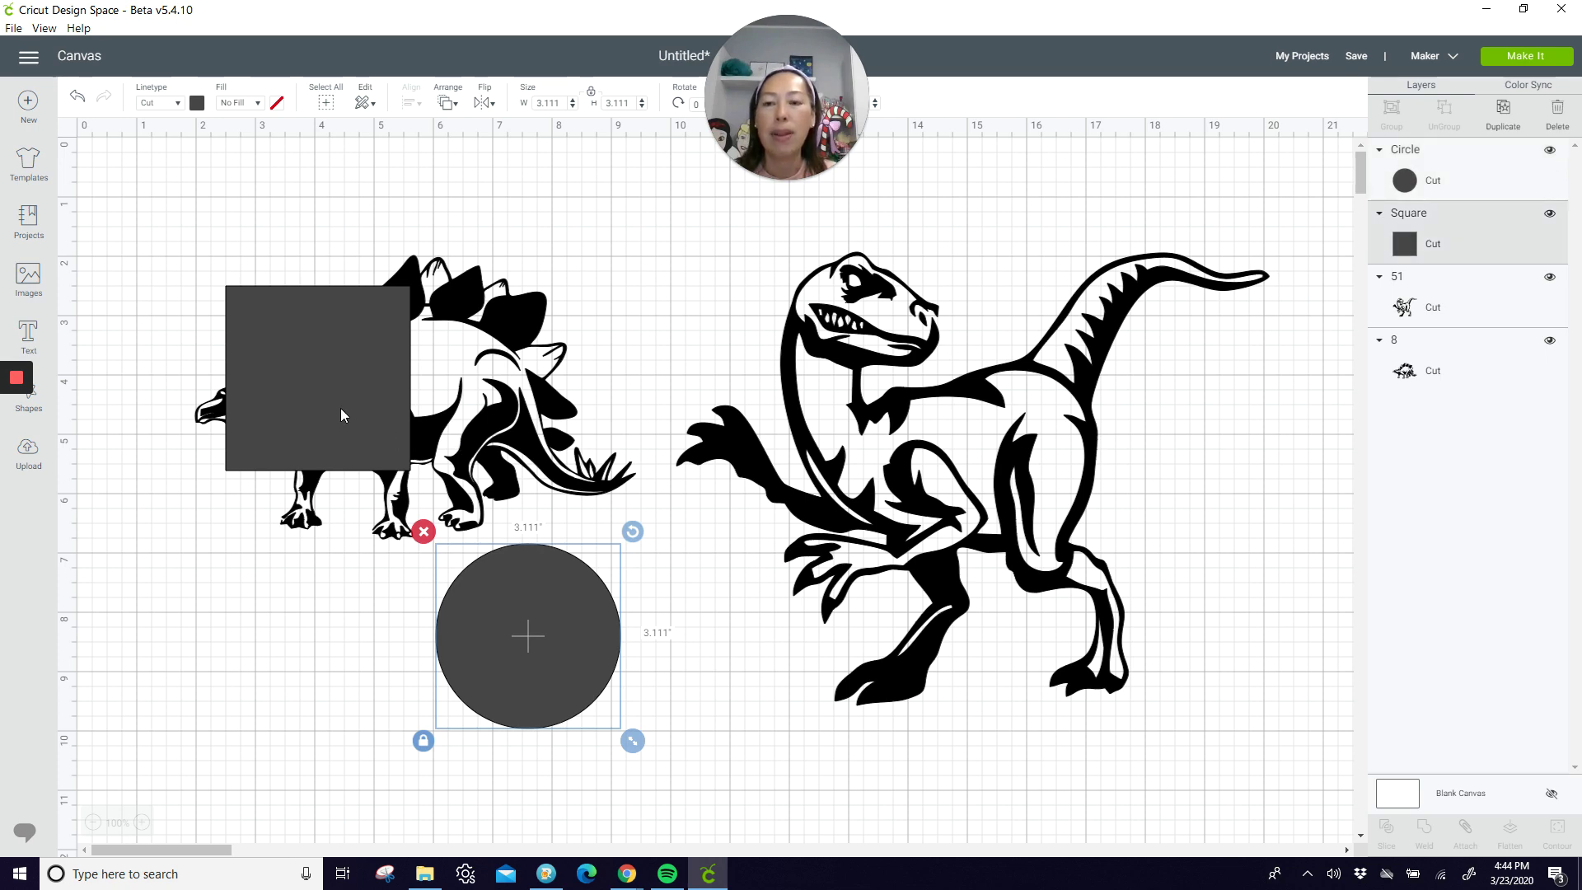
pyautogui.click(1497, 122)
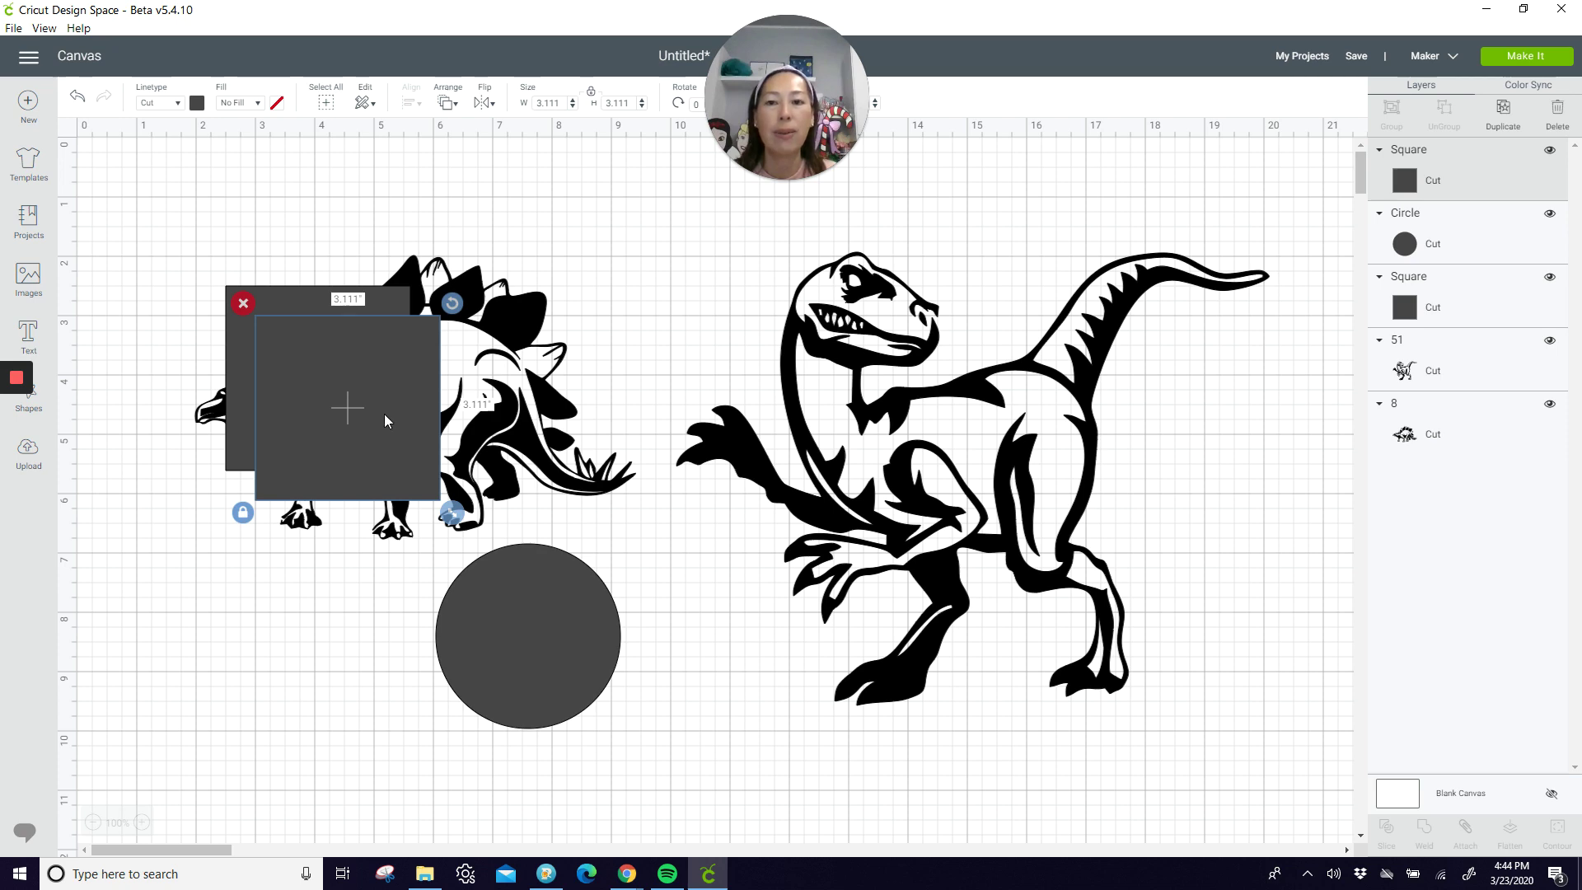
pyautogui.moveTo(384, 413); pyautogui.dragTo(695, 408)
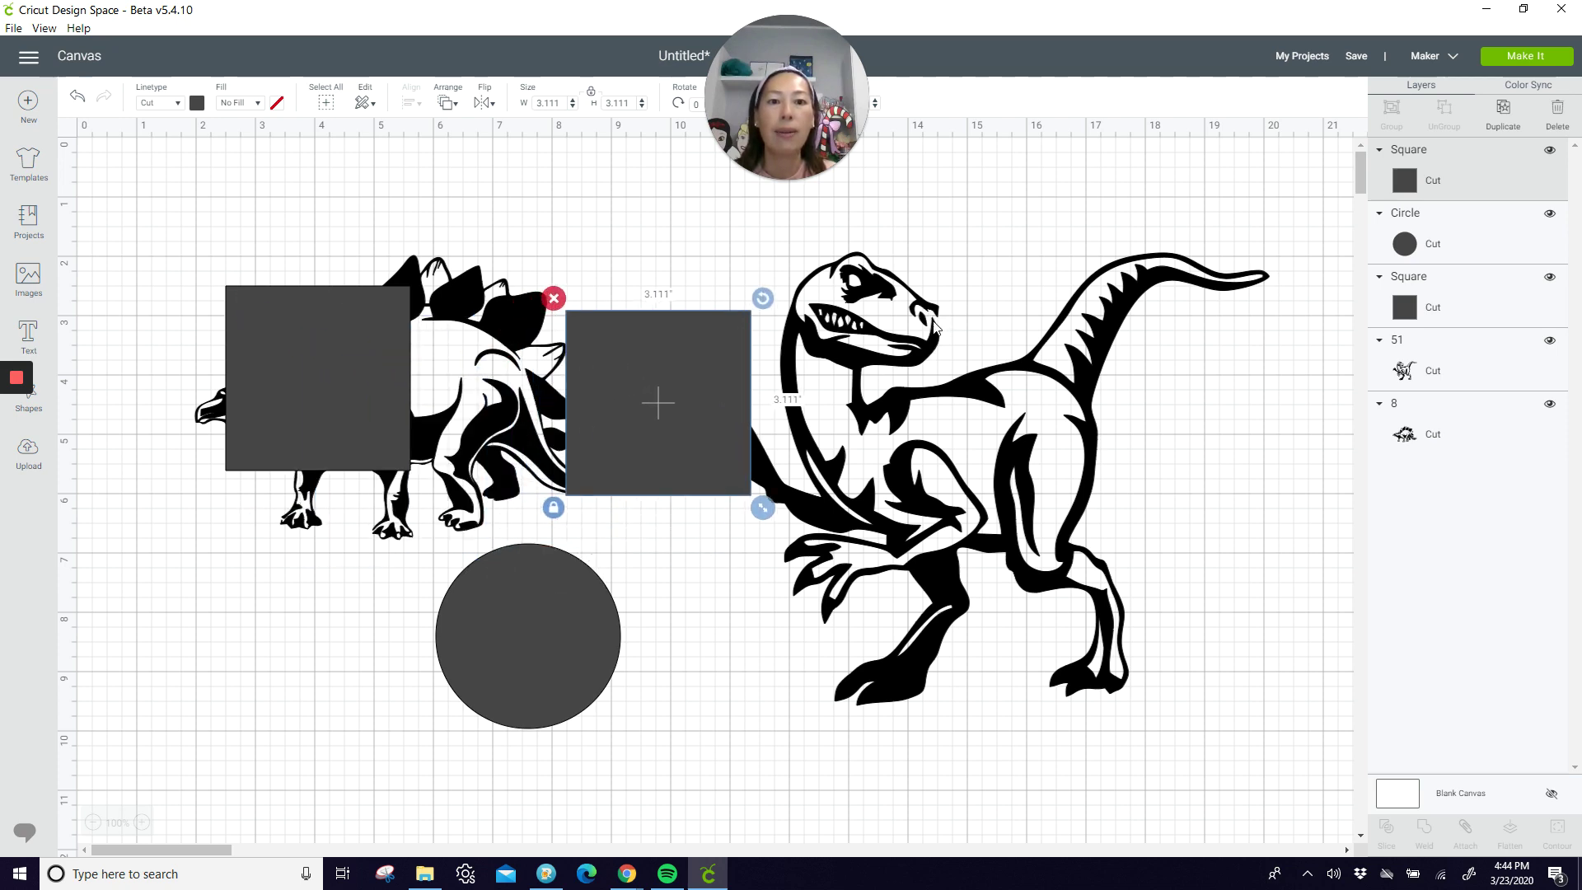
pyautogui.click(553, 508)
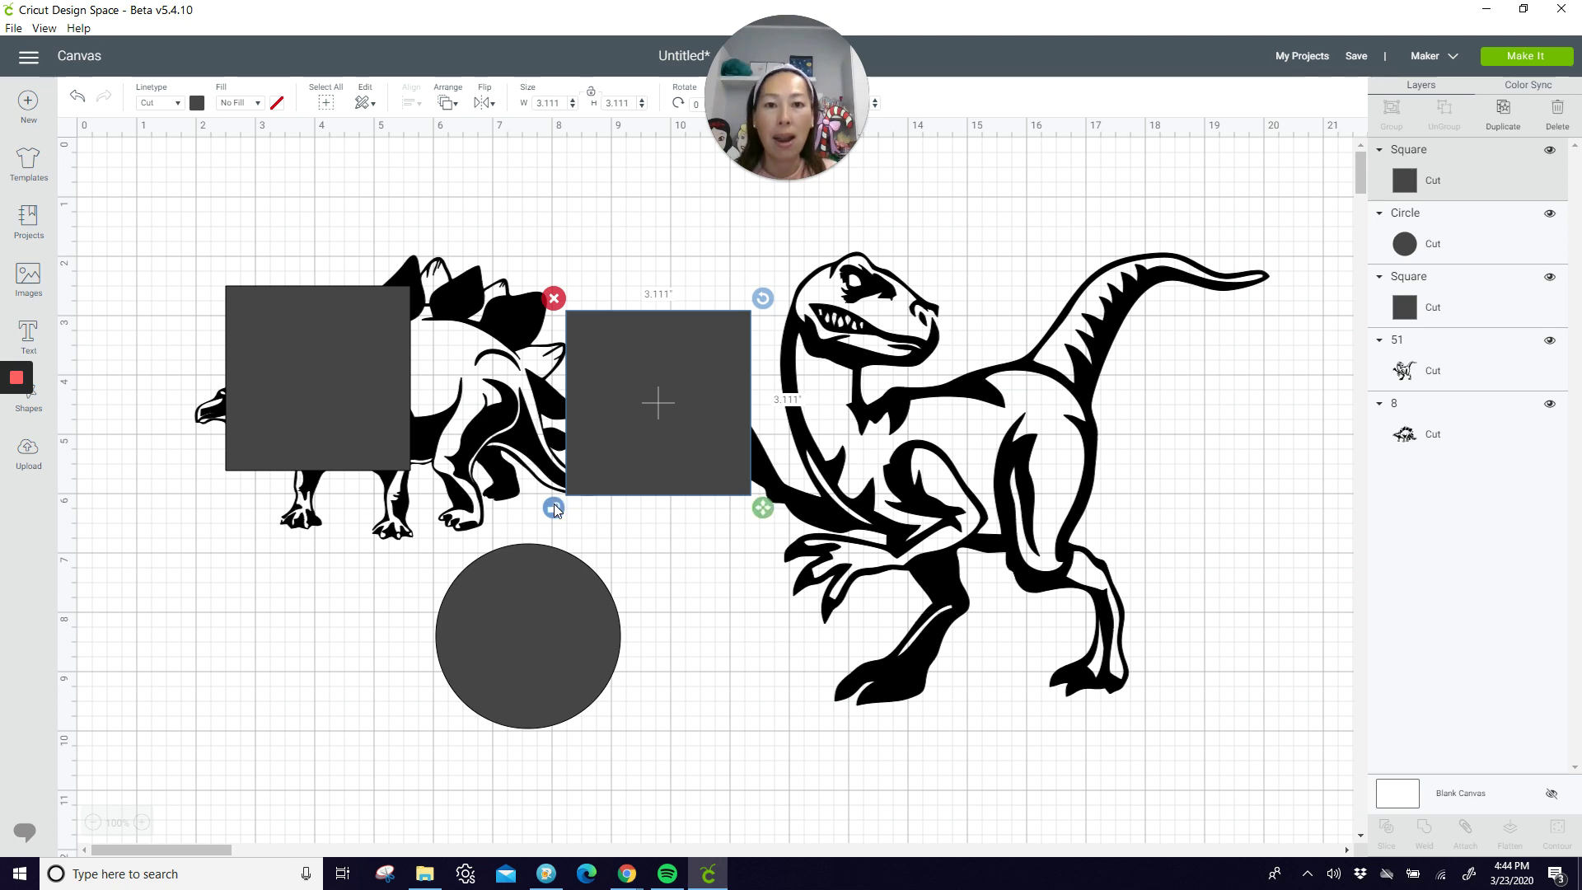
pyautogui.moveTo(762, 509); pyautogui.dragTo(934, 328)
# Weld the small strip at the snout to the raptor image.
pyautogui.click(1022, 350)
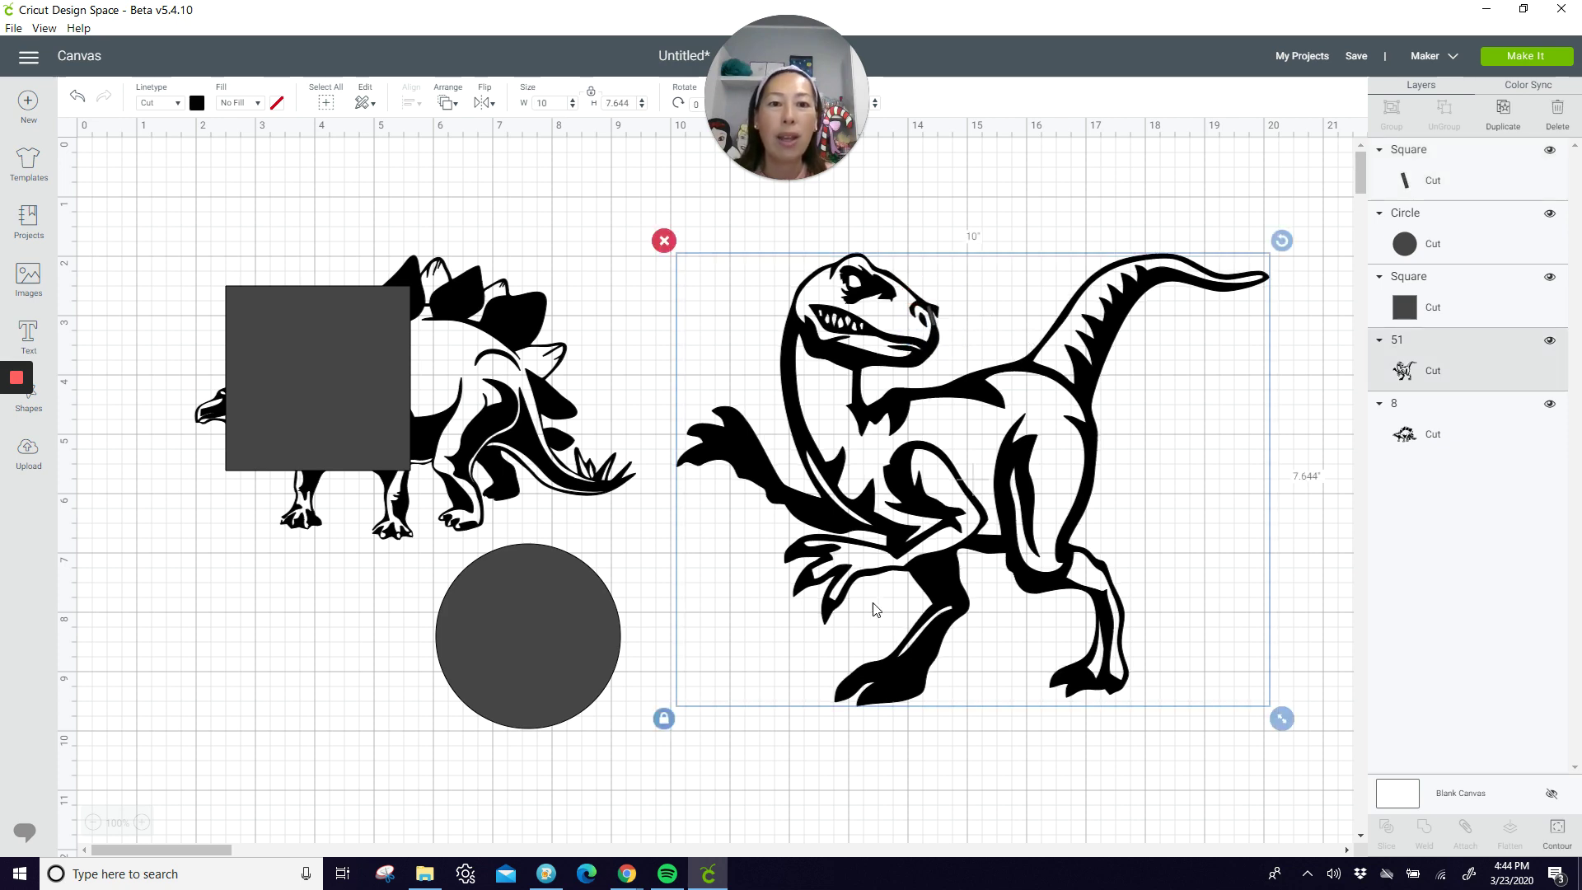
pyautogui.click(878, 750)
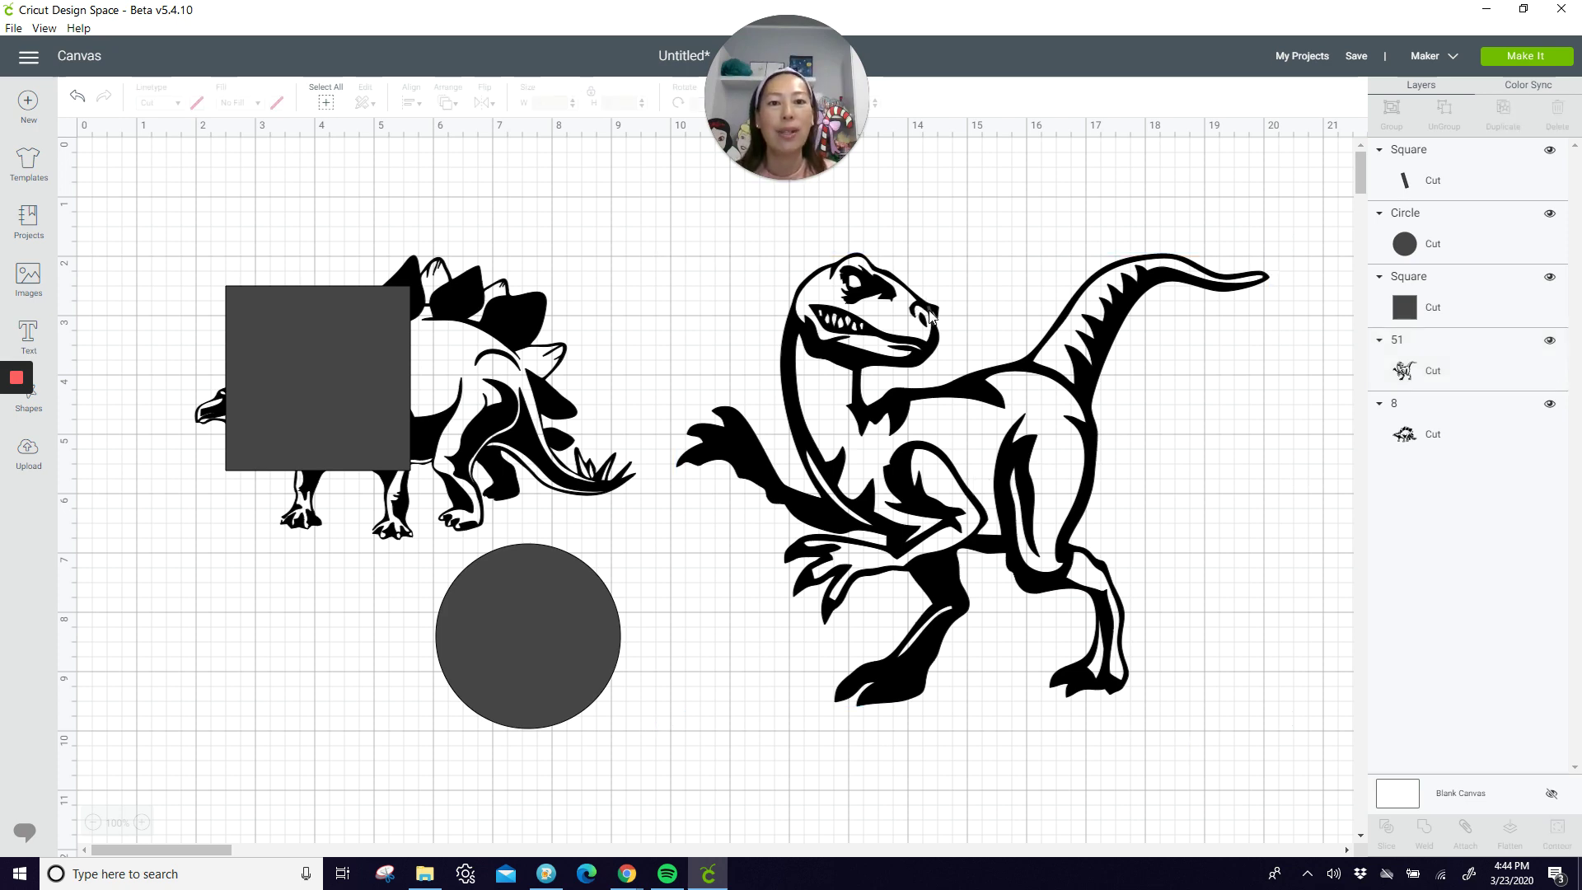
pyautogui.moveTo(1223, 758); pyautogui.dragTo(826, 284)
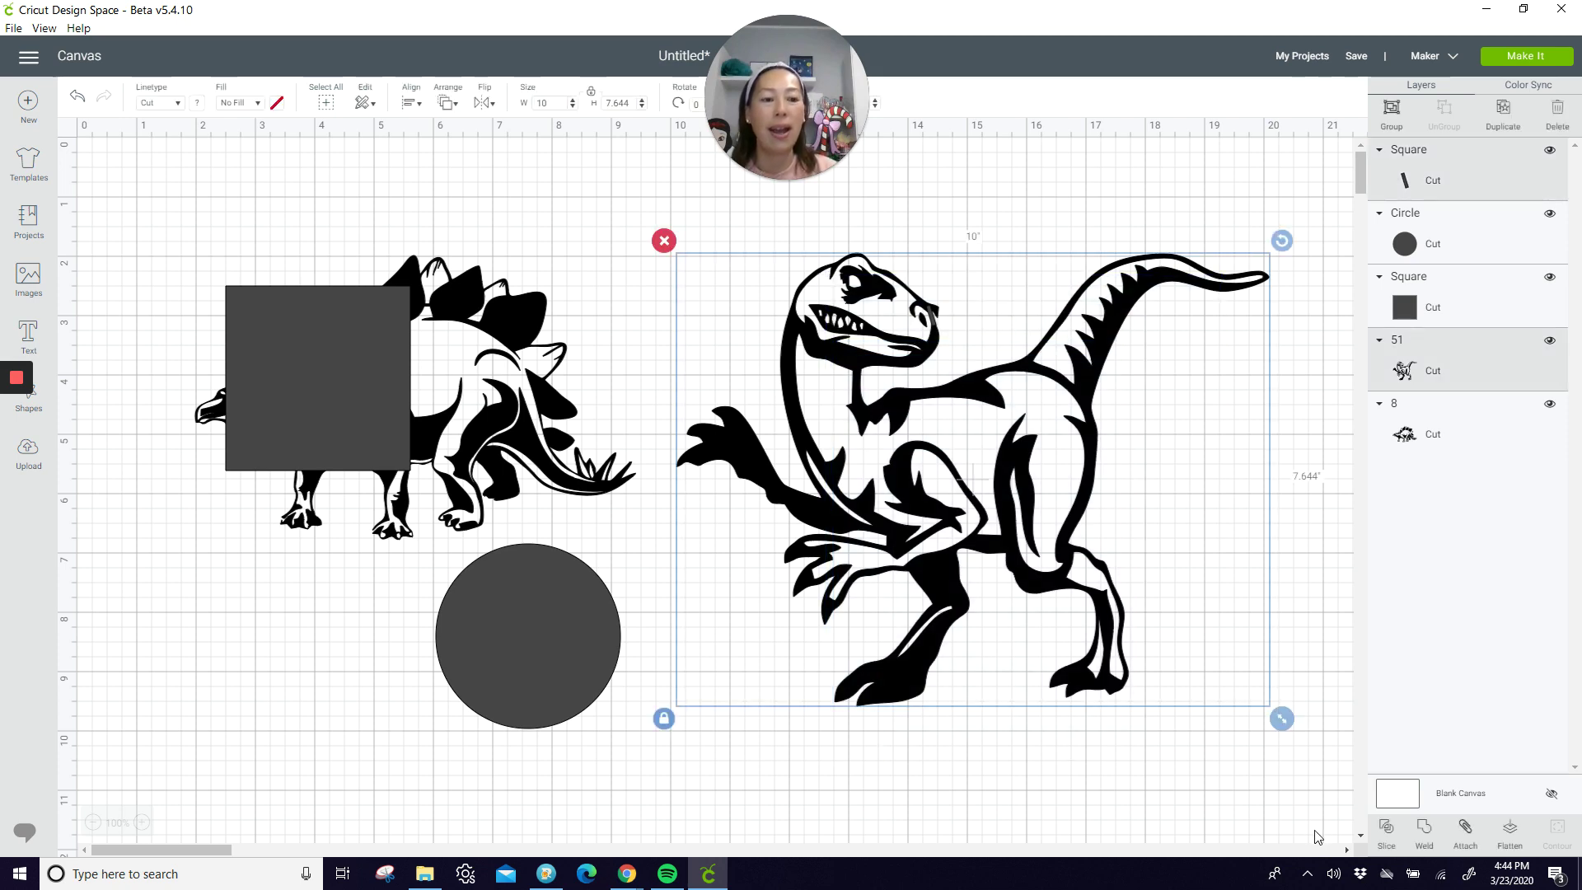
pyautogui.click(1422, 832)
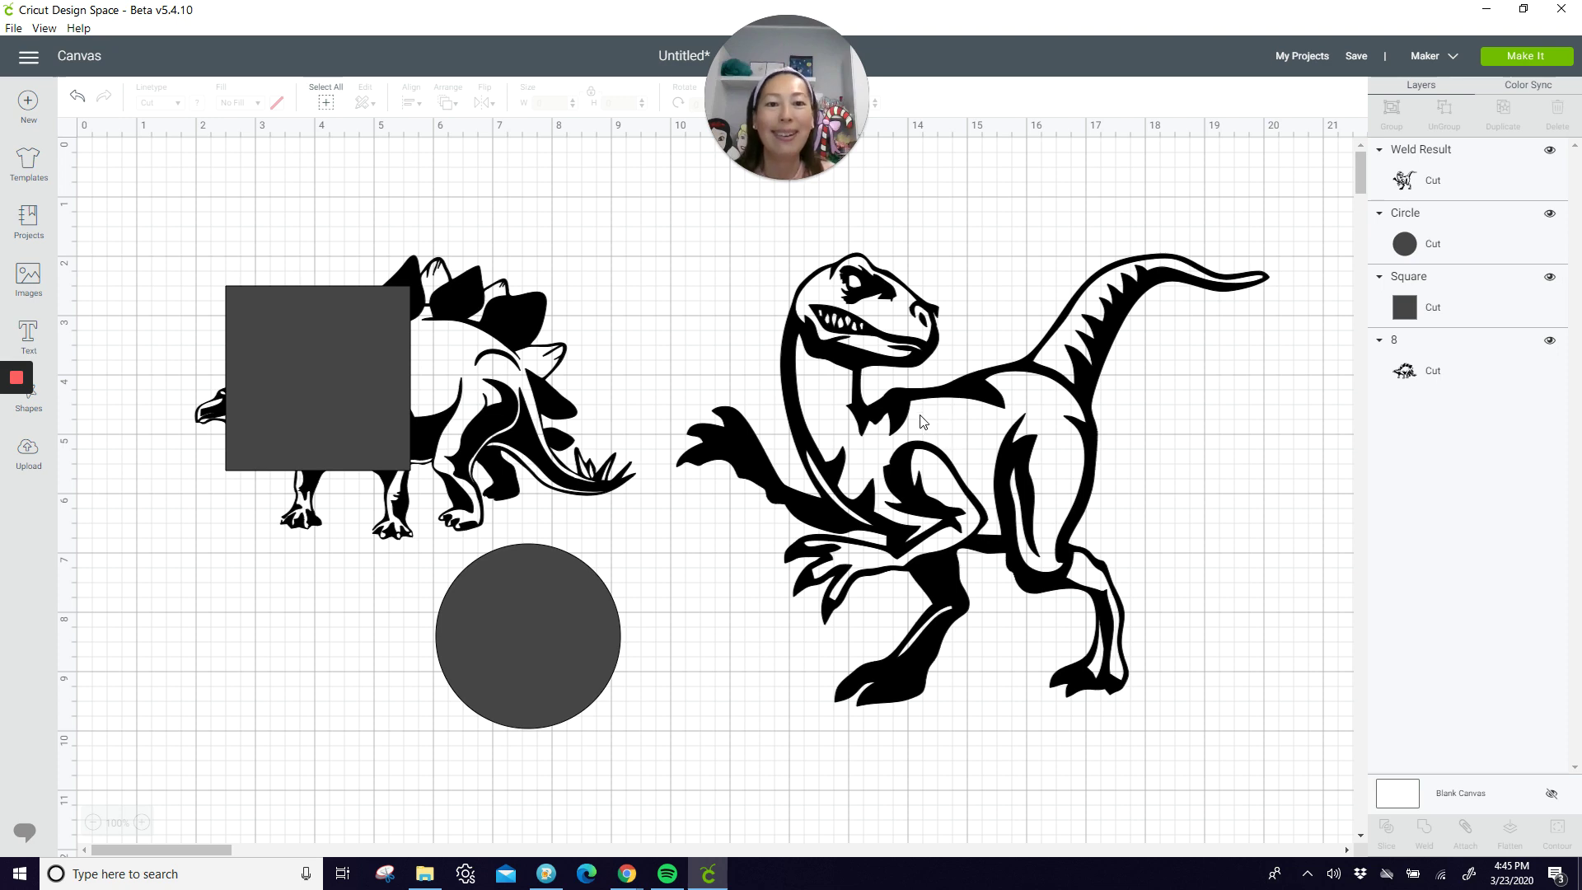
# Move the welded raptor slightly up and to the right and set its width to 11.5 inches.
pyautogui.moveTo(923, 422); pyautogui.dragTo(940, 377)
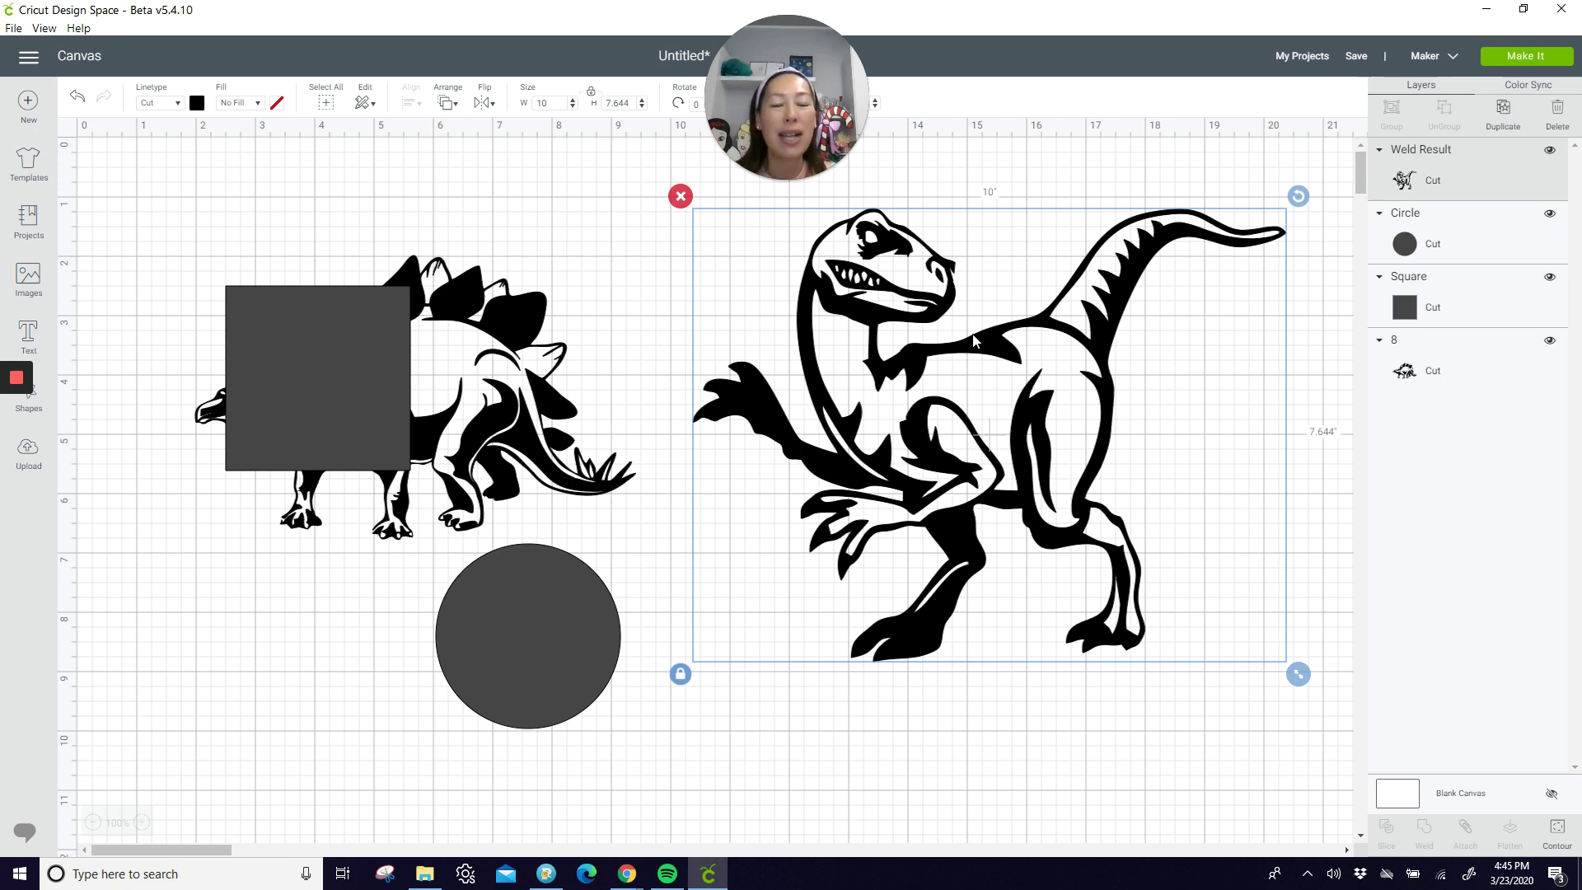
pyautogui.moveTo(974, 339); pyautogui.dragTo(989, 365)
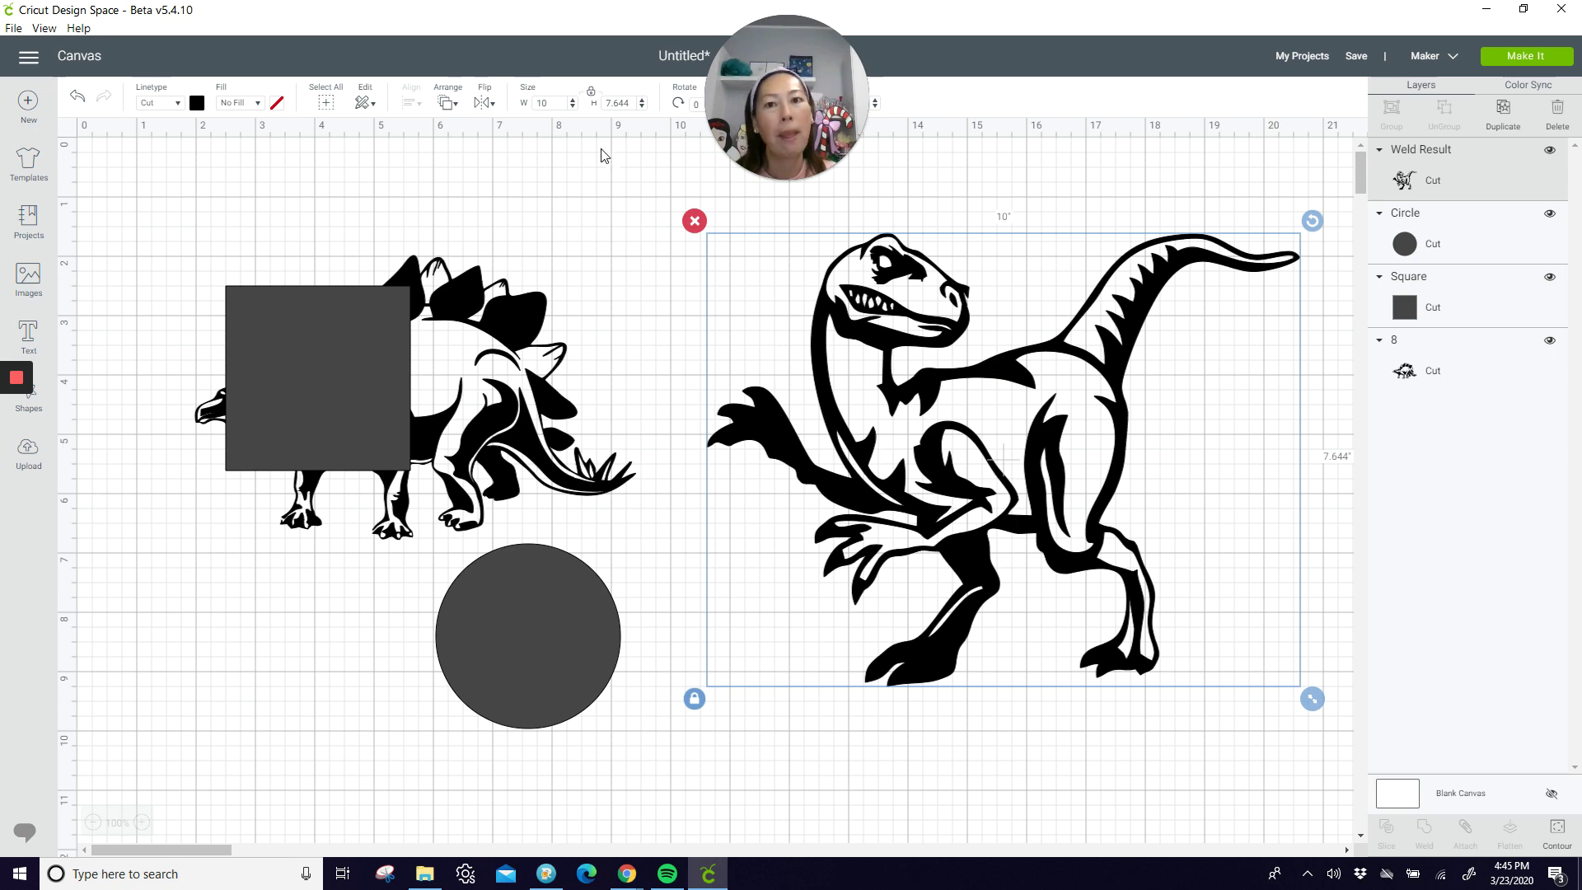
pyautogui.doubleClick(556, 102)
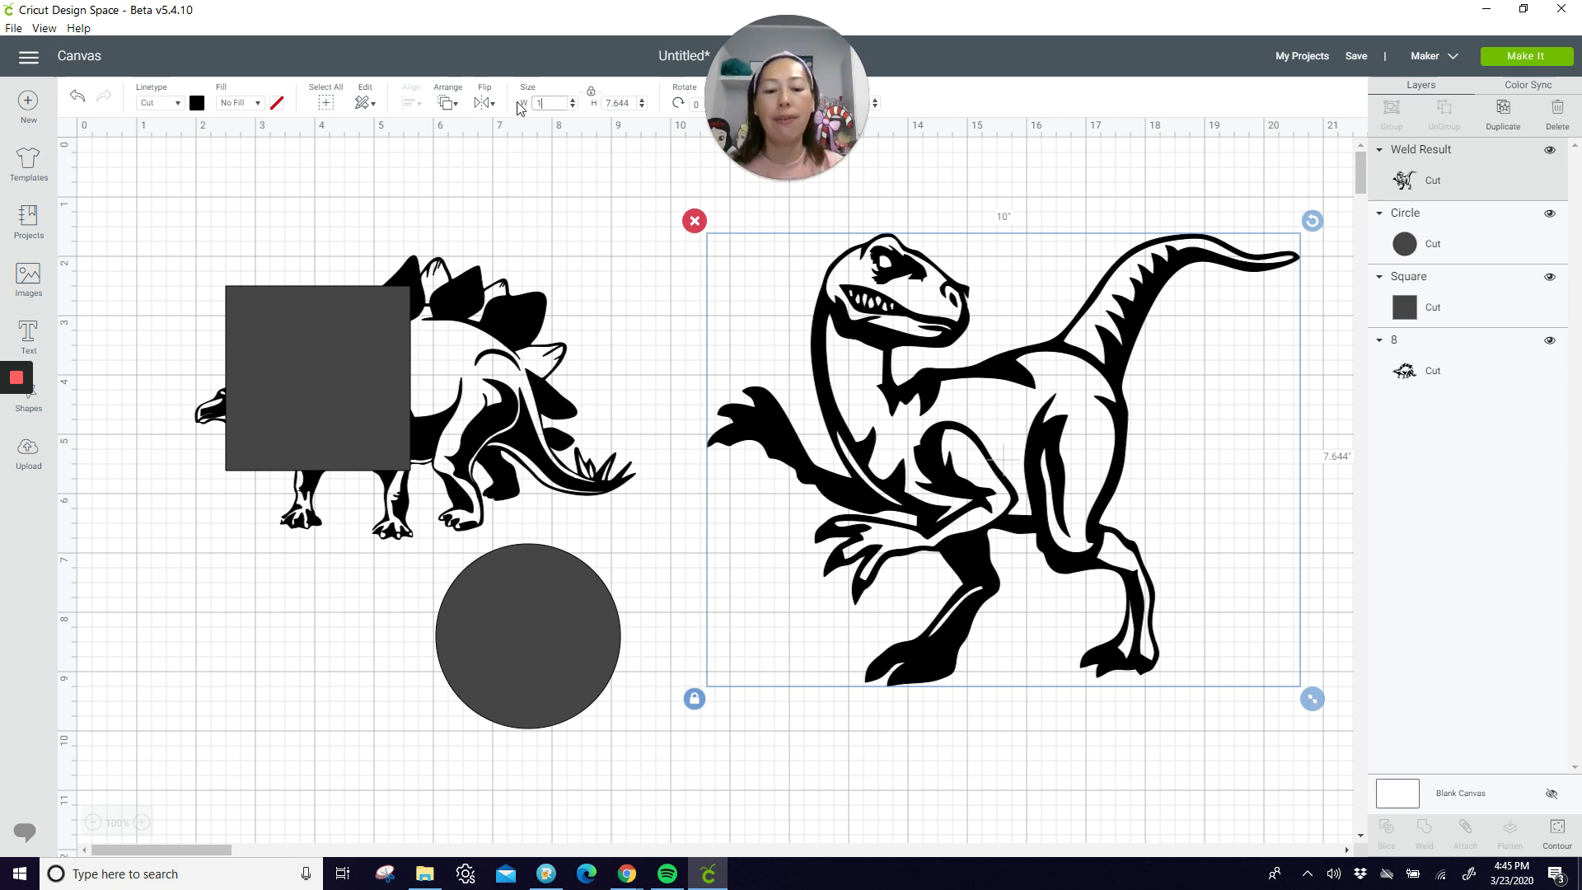
pyautogui.press('Tab')
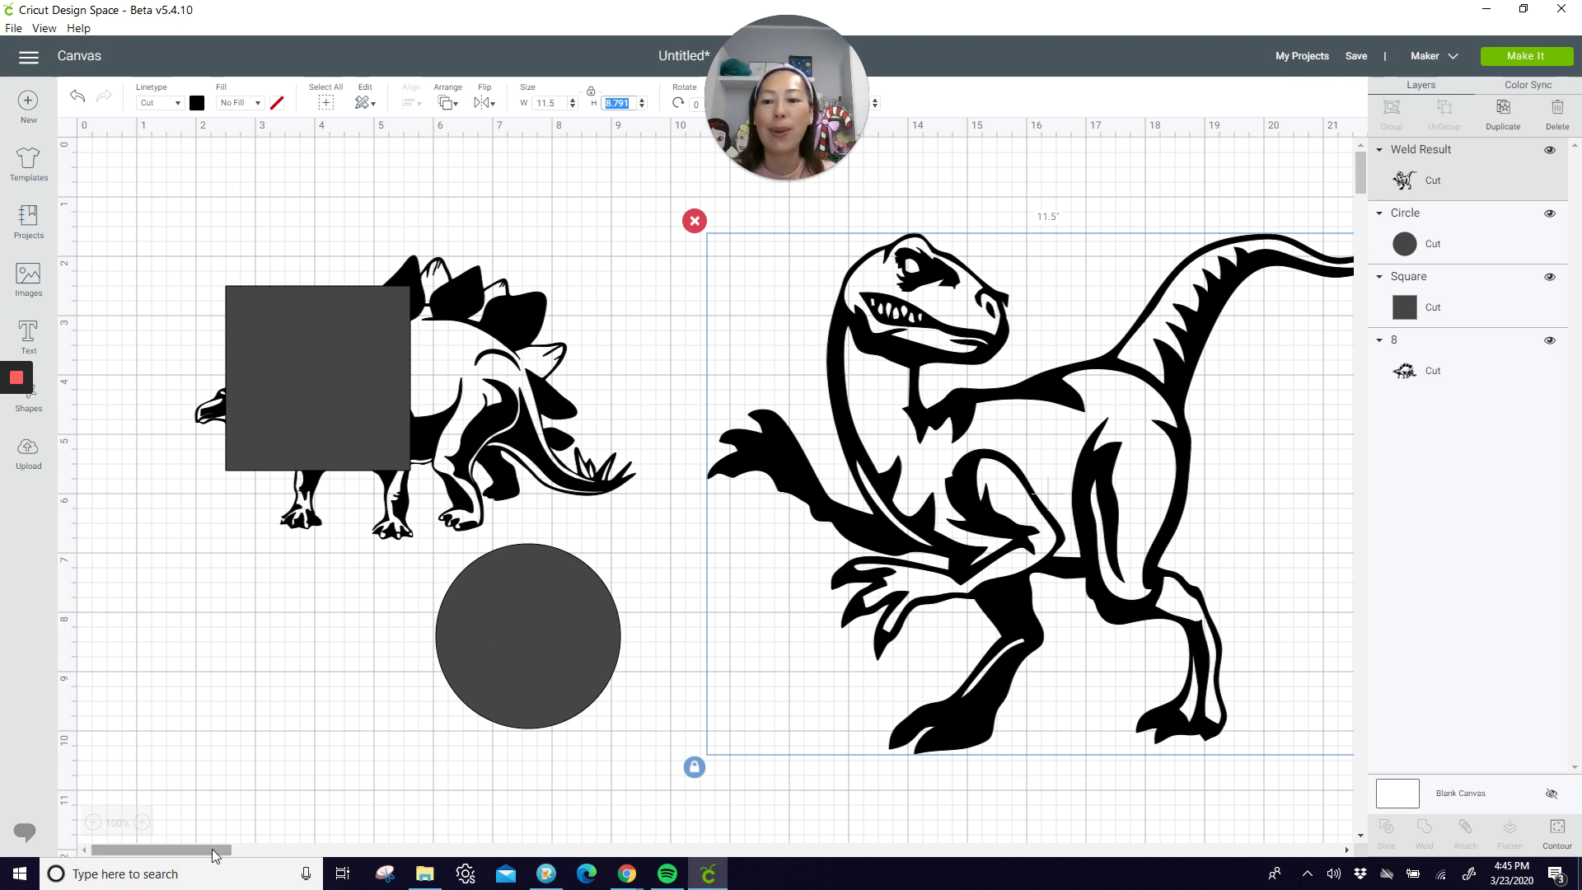
# Move the welded raptor farther from the stegosaurus and place a duplicate of it to its right.
pyautogui.moveTo(220, 852); pyautogui.dragTo(261, 854)
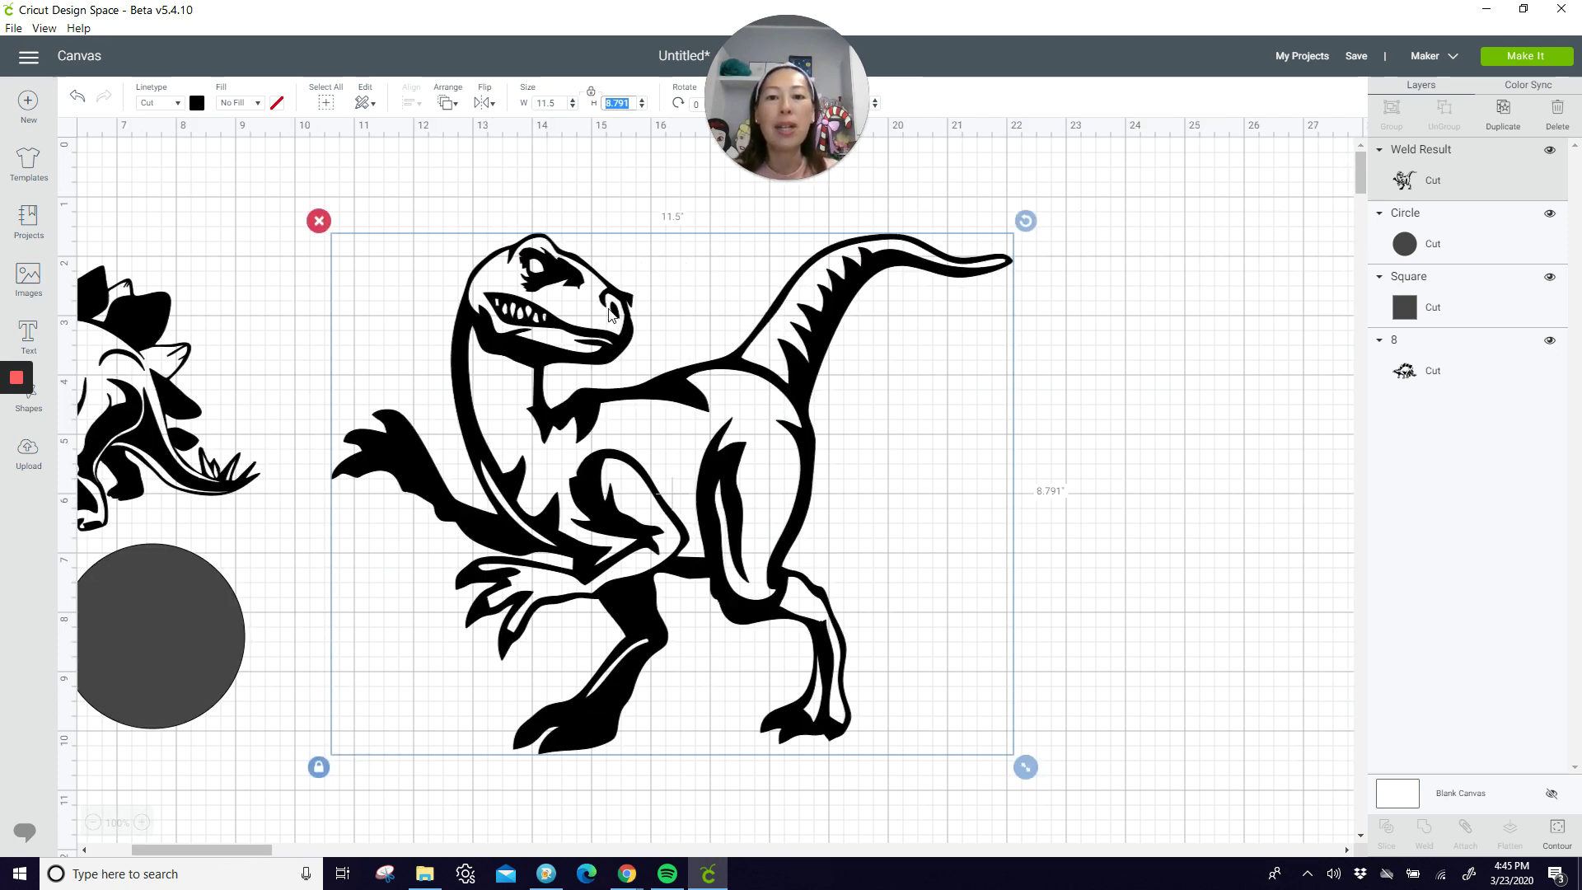
pyautogui.moveTo(624, 406); pyautogui.dragTo(740, 403)
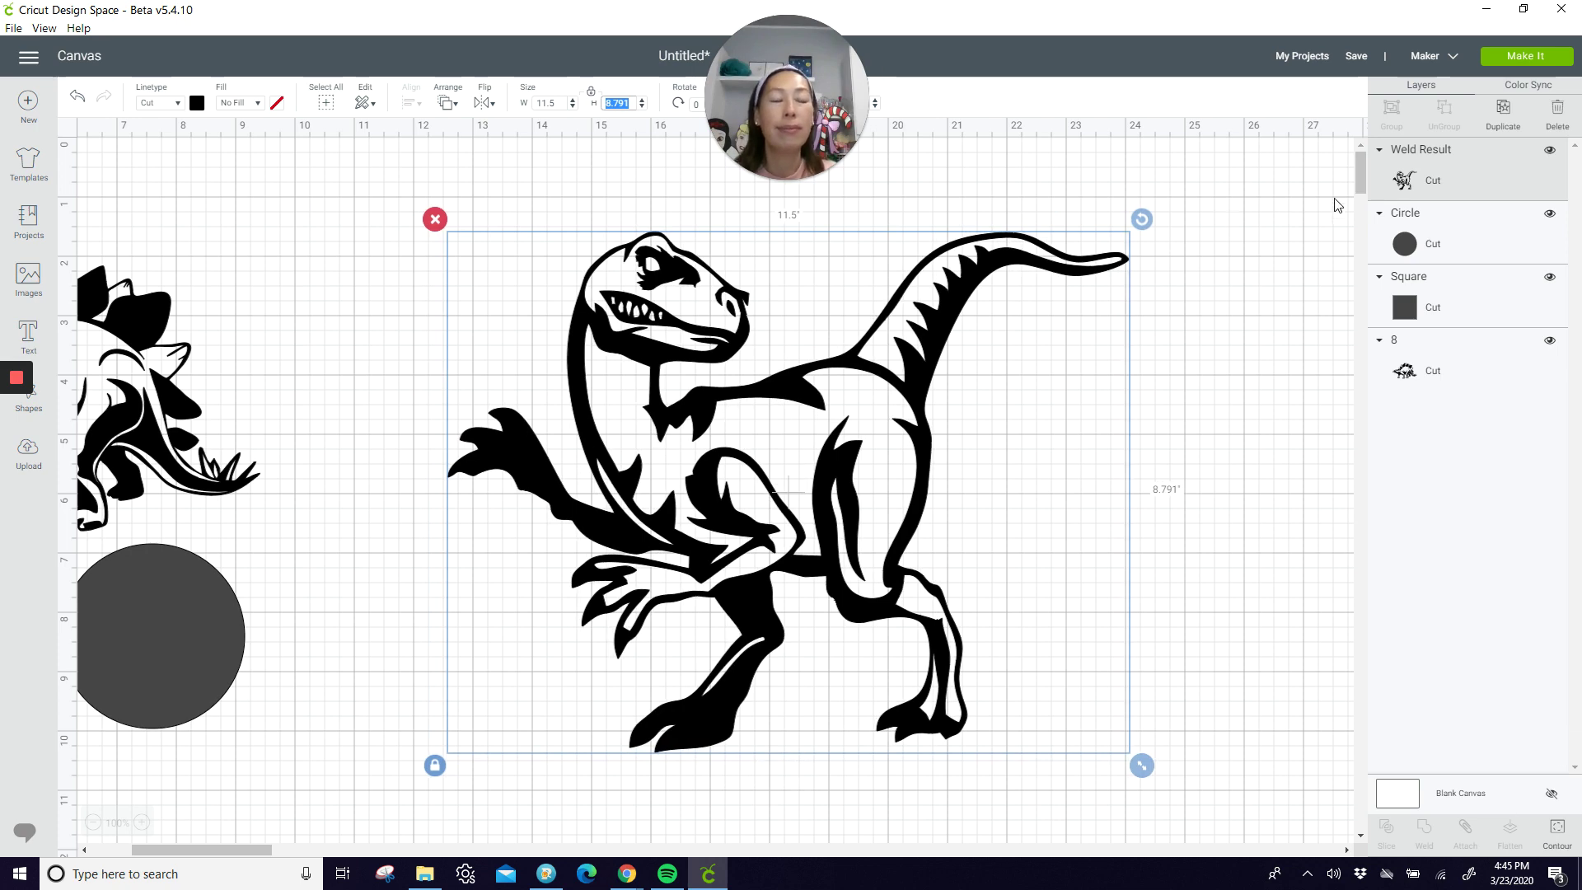
pyautogui.click(1503, 109)
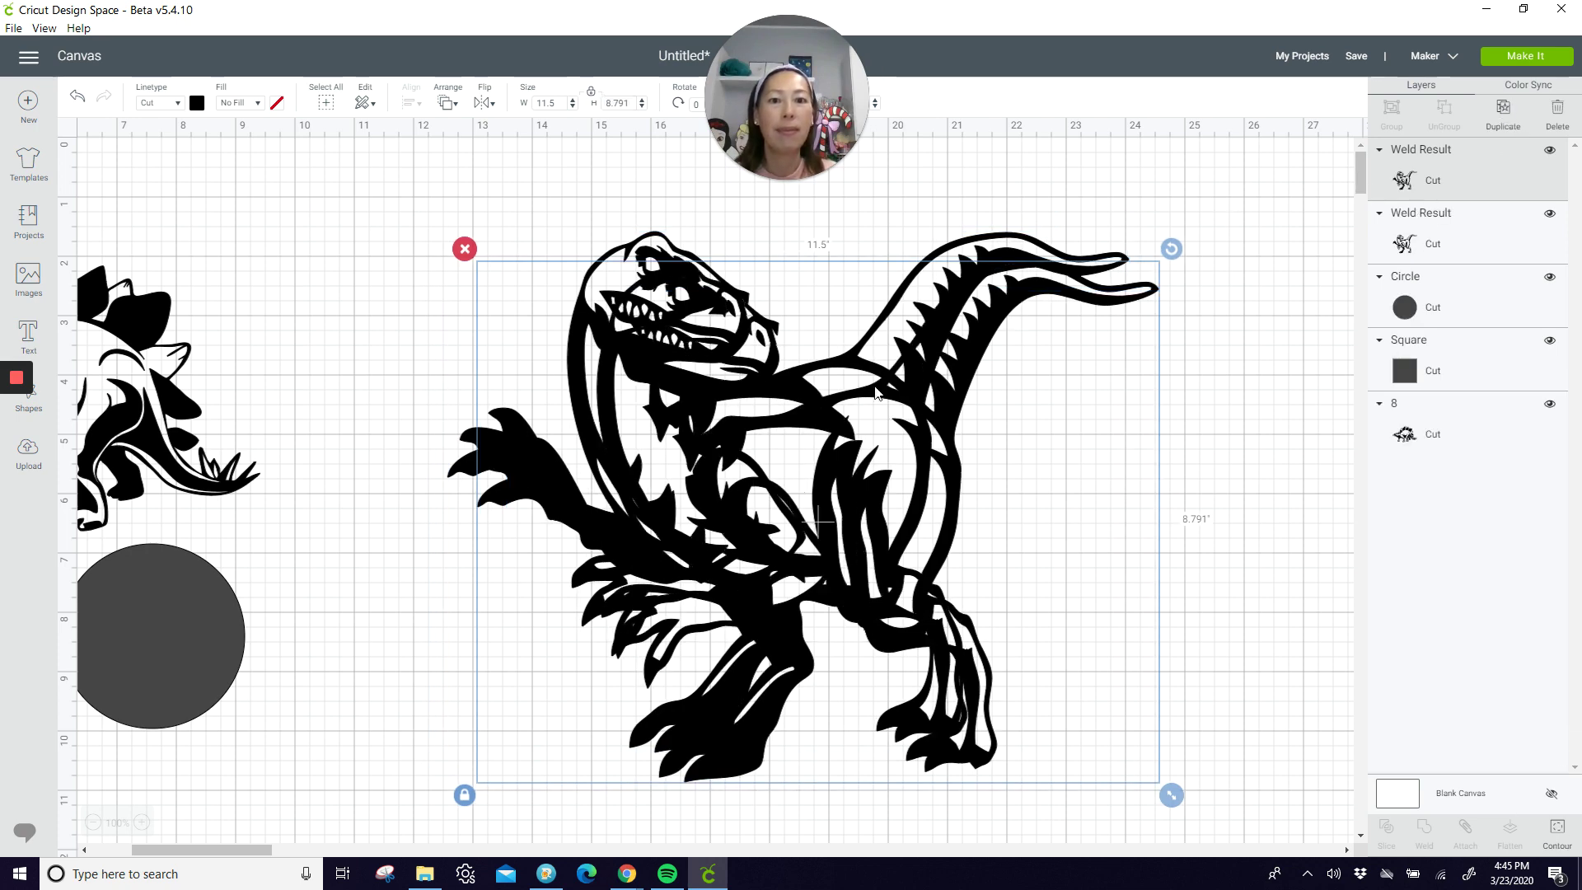
pyautogui.moveTo(940, 390); pyautogui.dragTo(1449, 387)
# Hide all contours of the original welded raptor to make a solid silhouette and move it away from the duplicate.
pyautogui.click(774, 451)
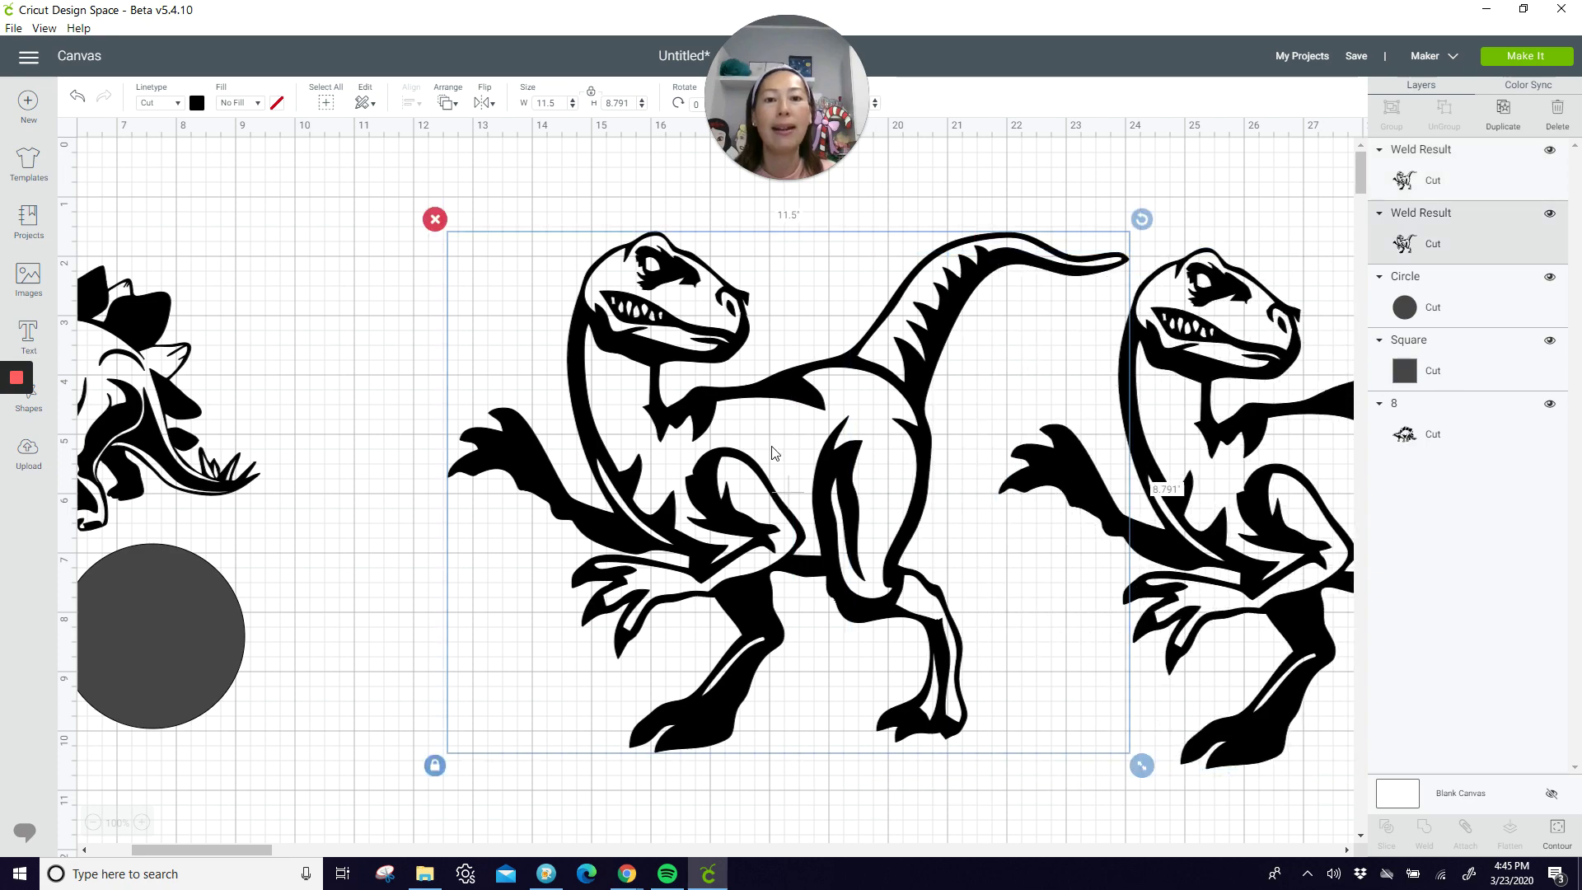
pyautogui.click(1558, 829)
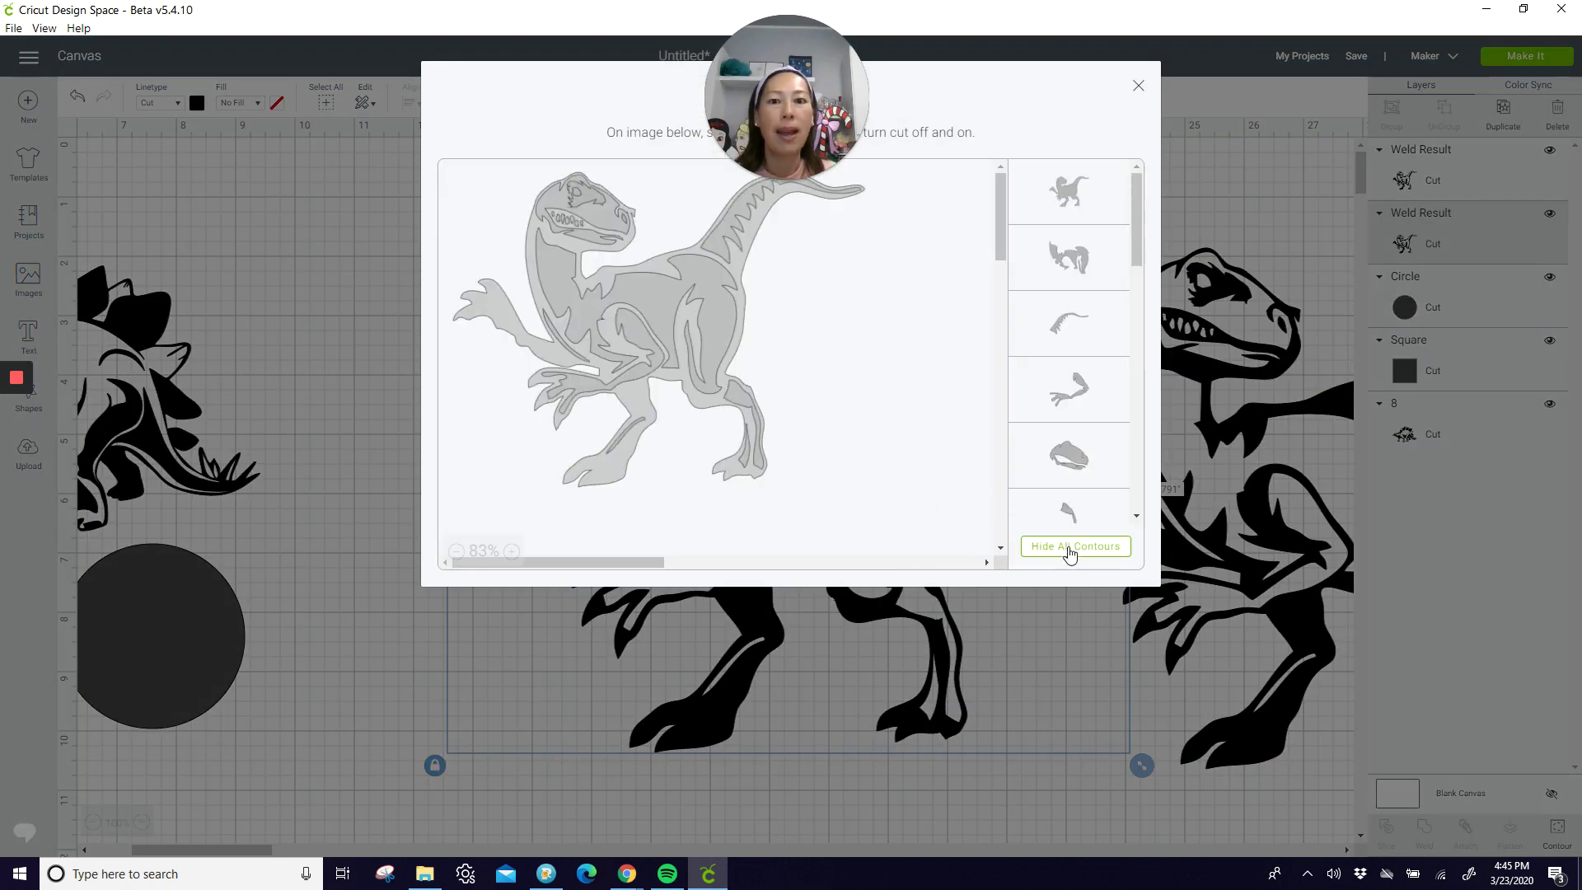
pyautogui.click(1069, 546)
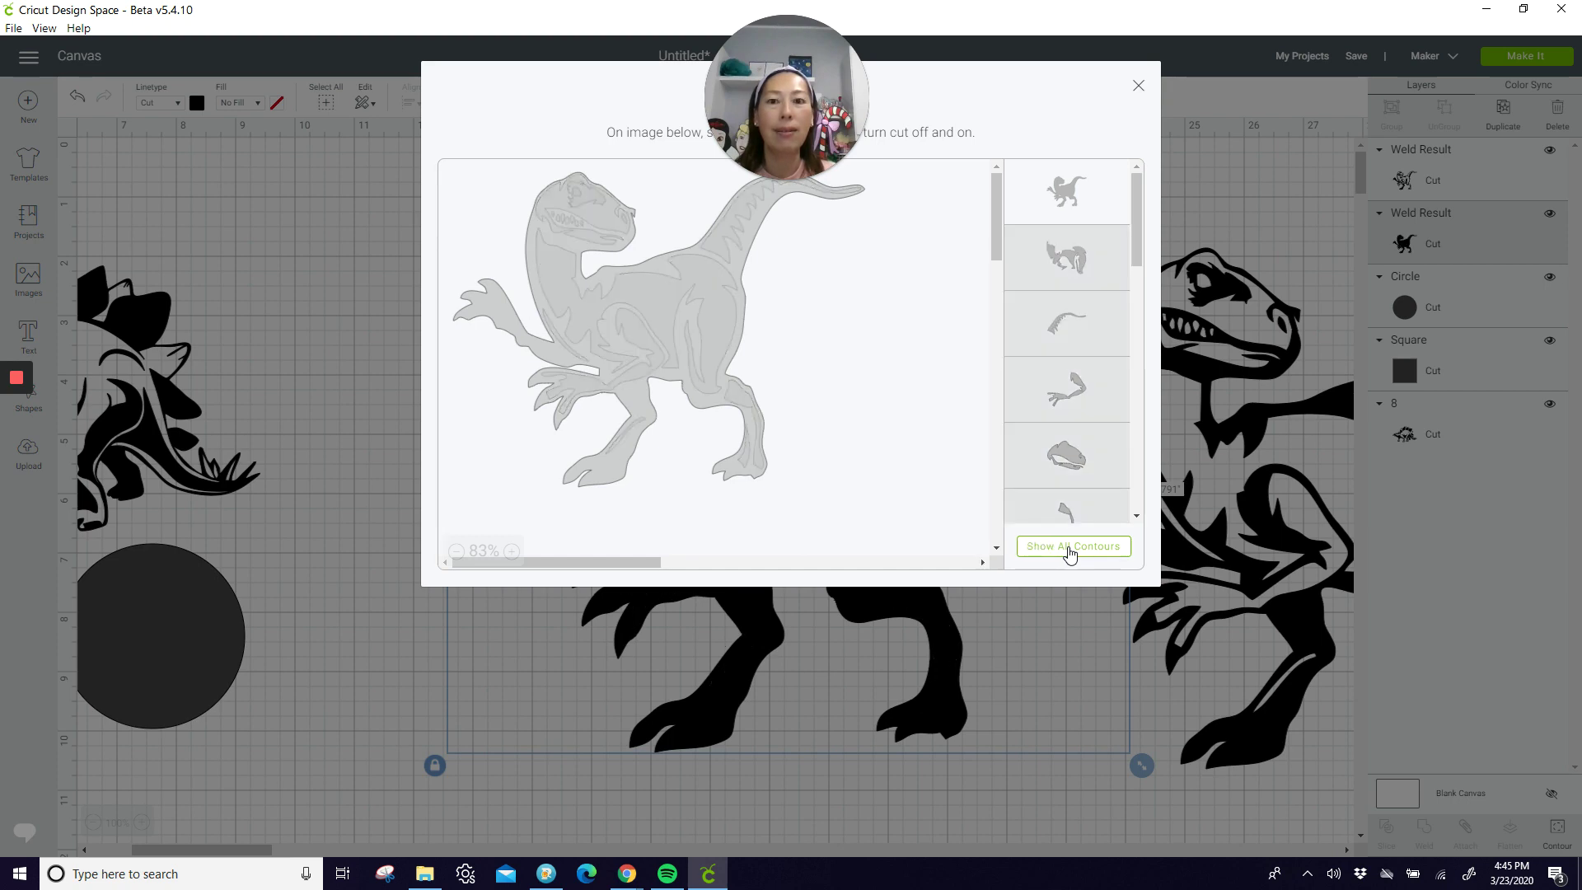
pyautogui.click(1139, 87)
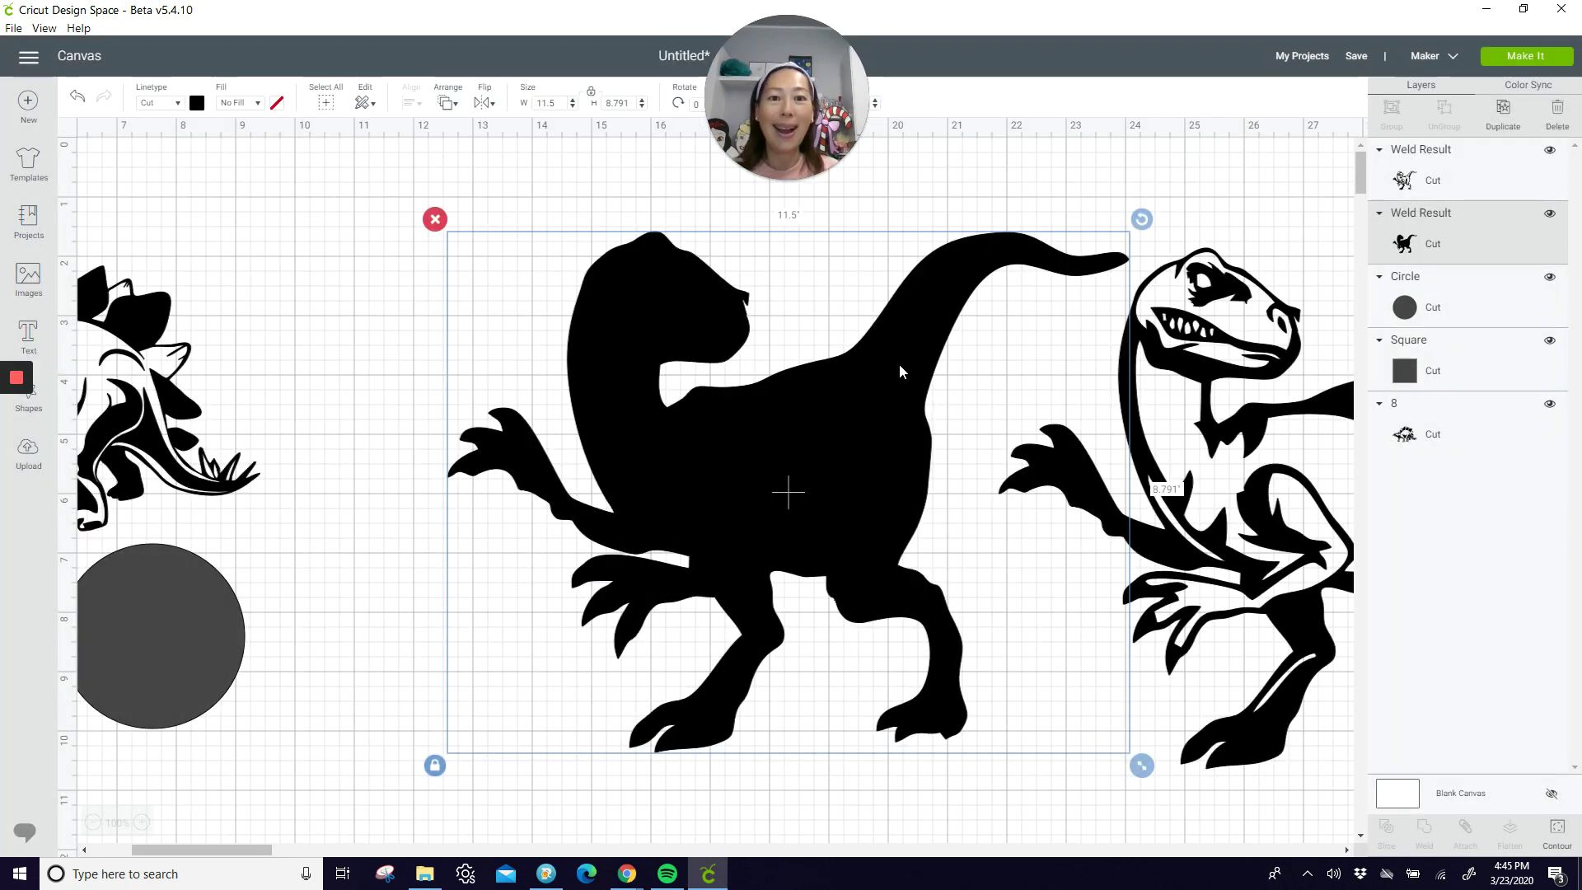
pyautogui.moveTo(900, 370); pyautogui.dragTo(771, 377)
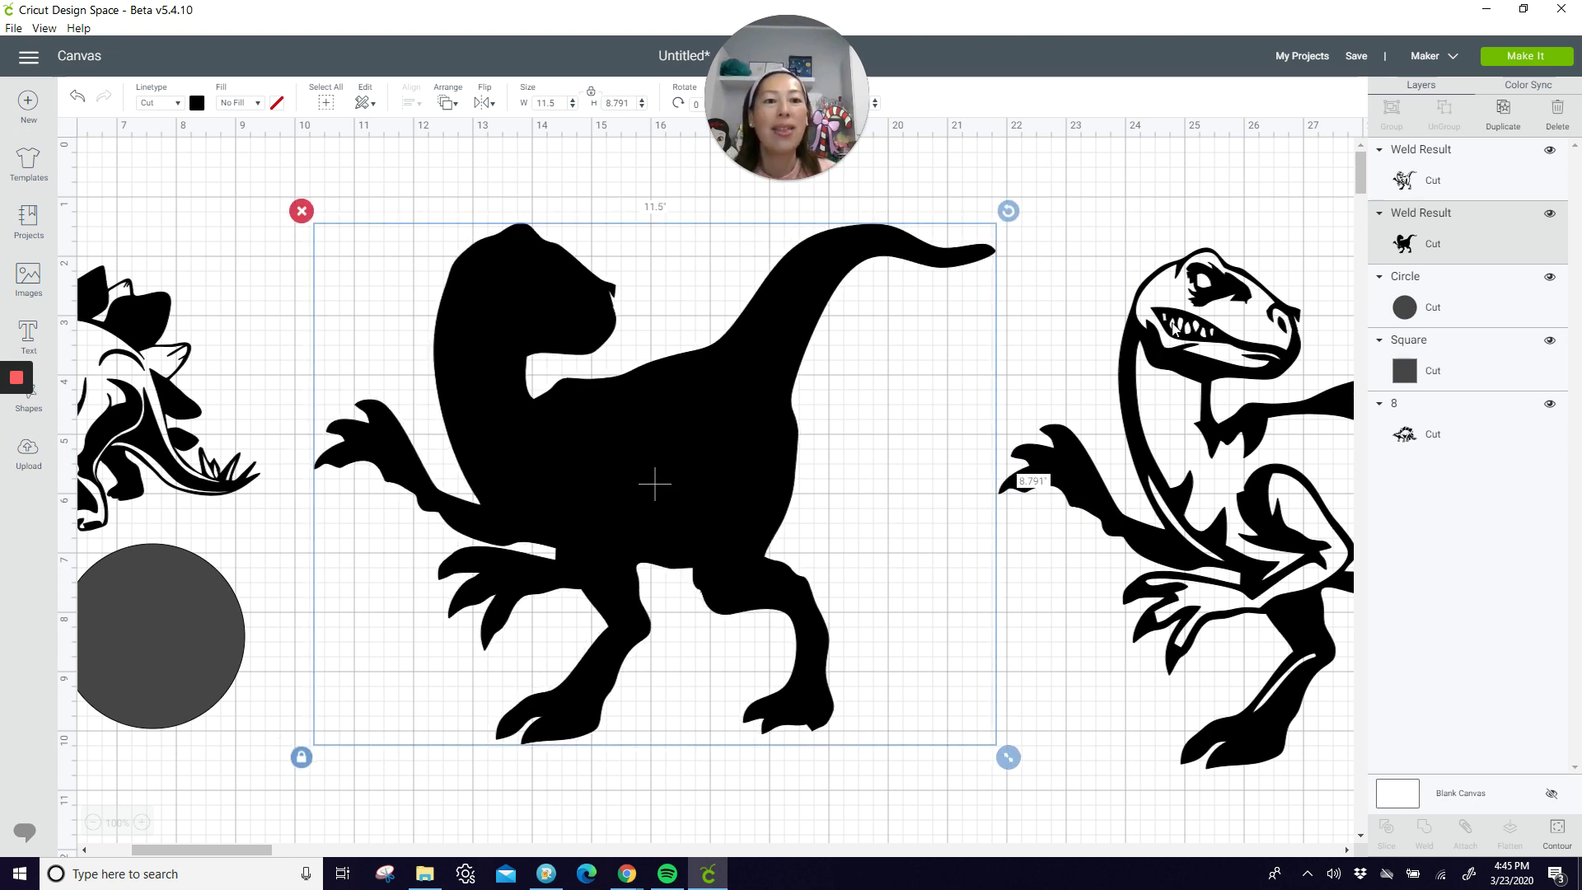
# Move the duplicate raptor closer to the silhouette and hide only its outer body contour, leaving the inner pieces.
pyautogui.moveTo(1266, 422); pyautogui.dragTo(985, 484)
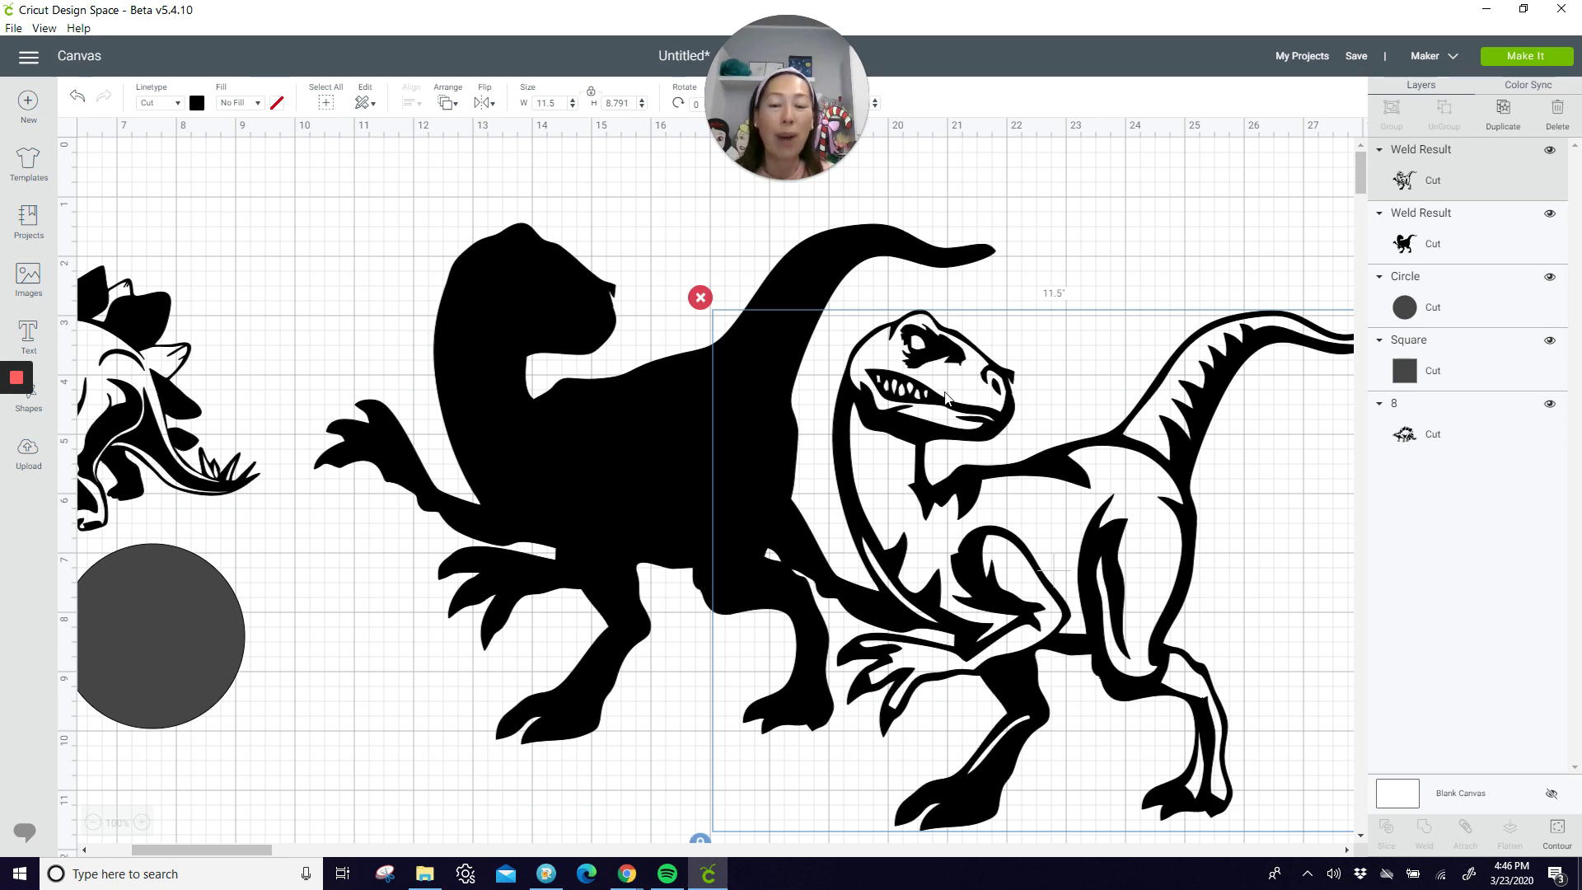
pyautogui.click(1558, 831)
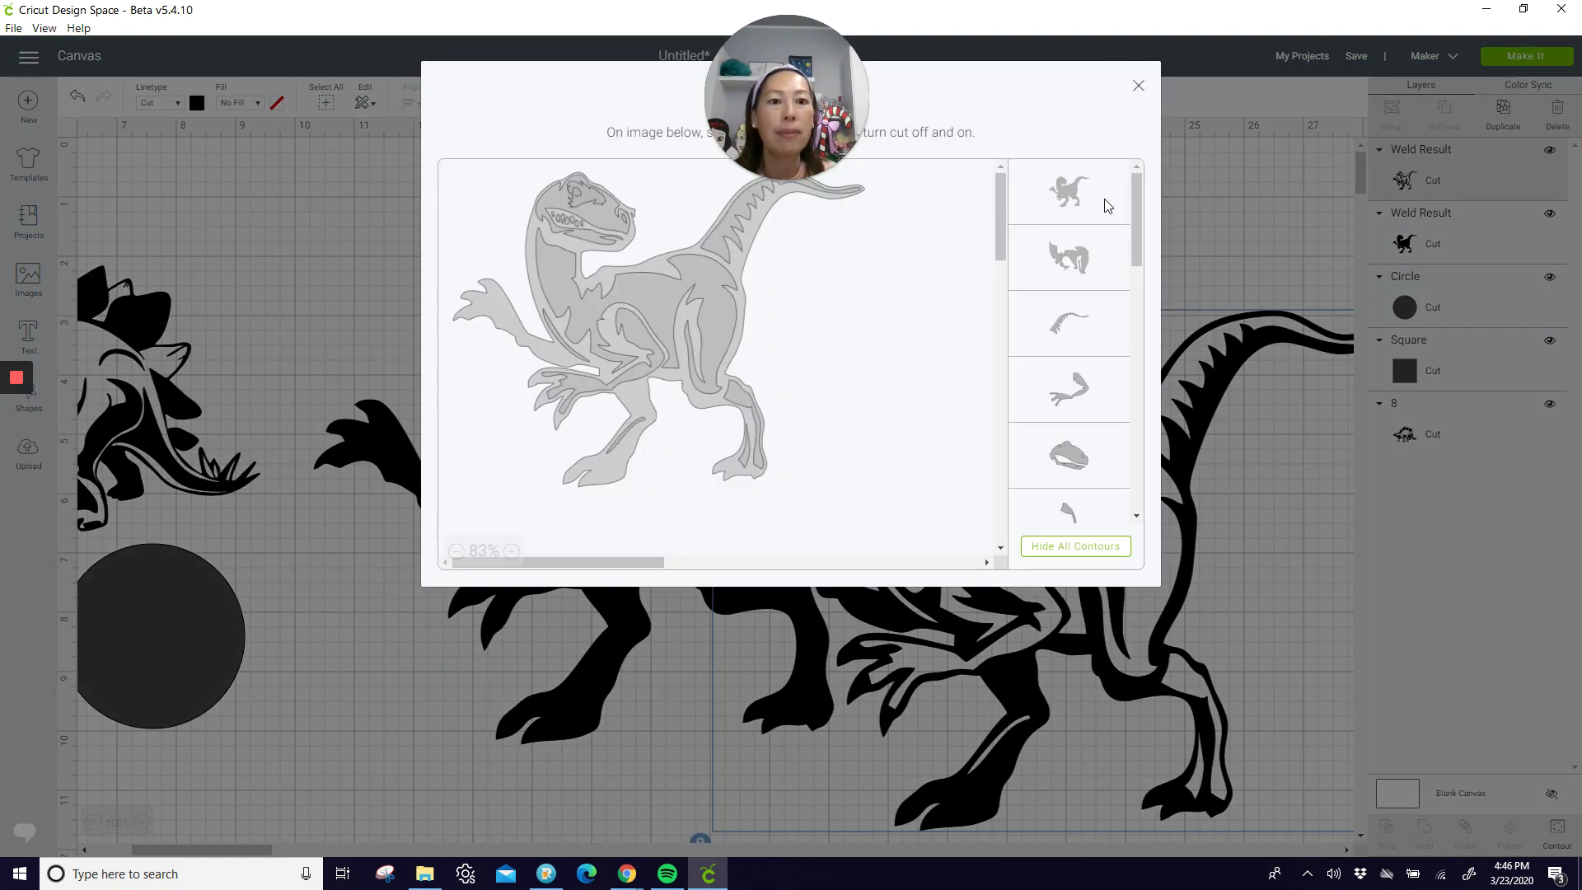
pyautogui.click(1106, 204)
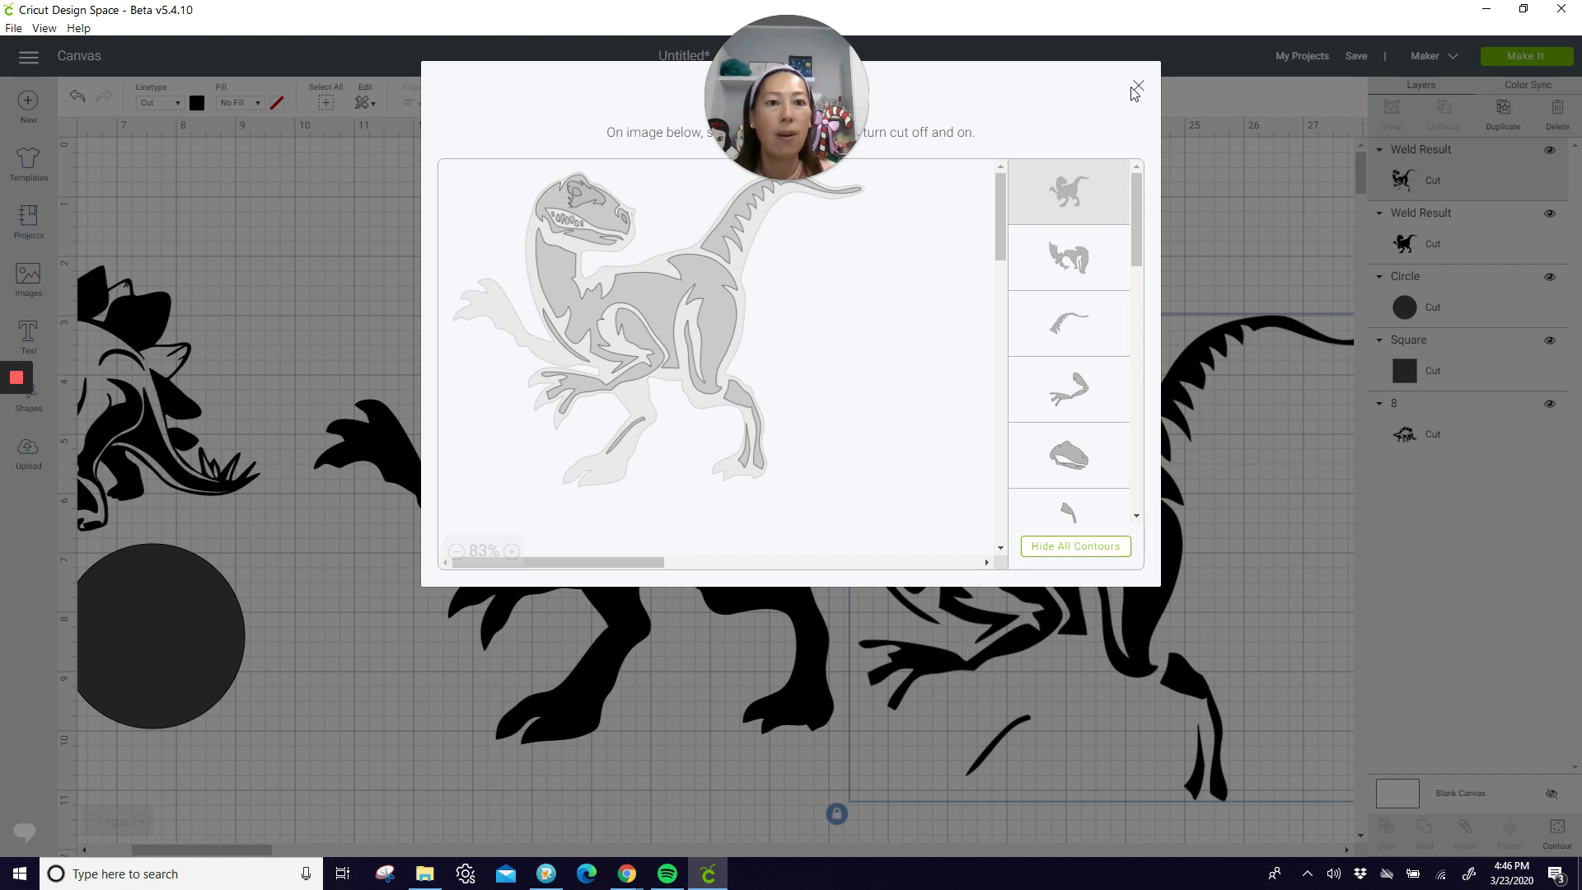
pyautogui.click(1137, 87)
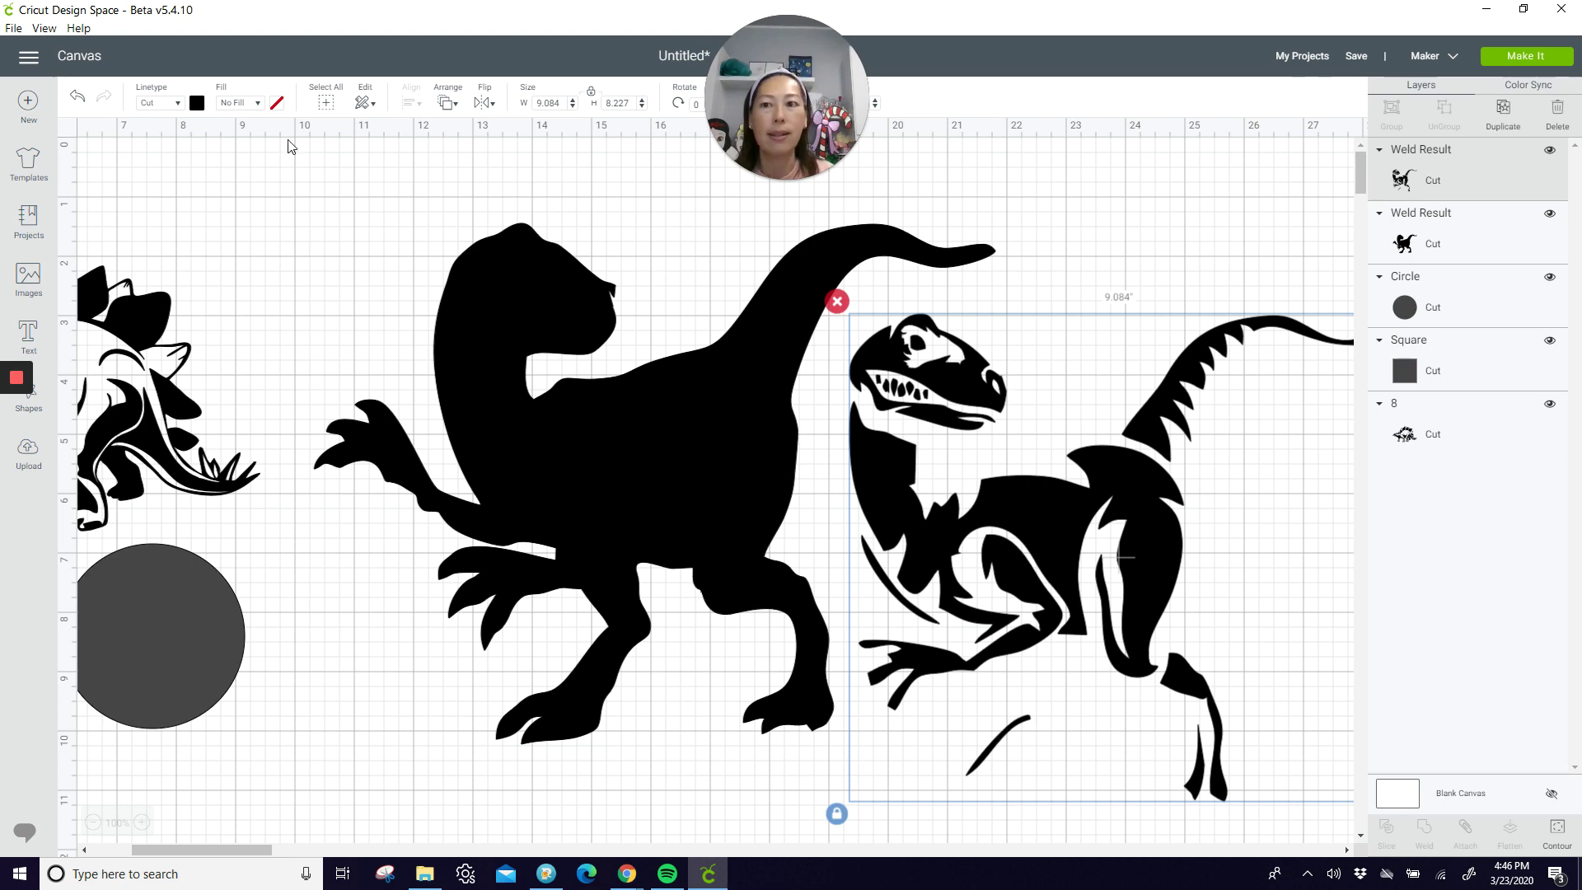
# Colour the raptor's inner-detail layer white and position it over the black silhouette.
pyautogui.click(197, 104)
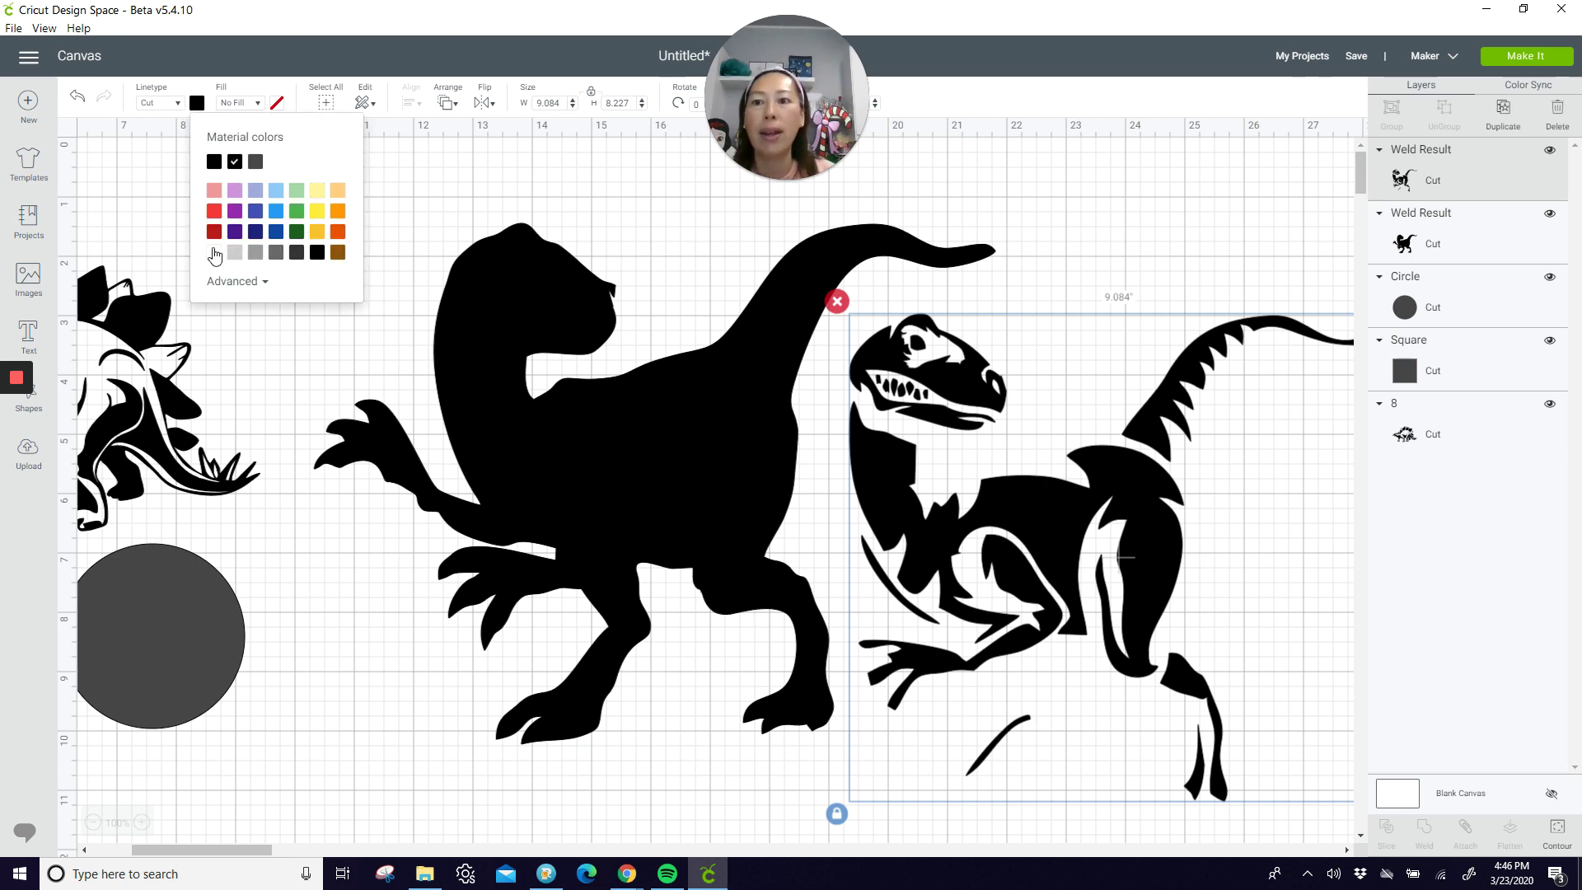
pyautogui.click(213, 253)
pyautogui.moveTo(1038, 511); pyautogui.dragTo(652, 434)
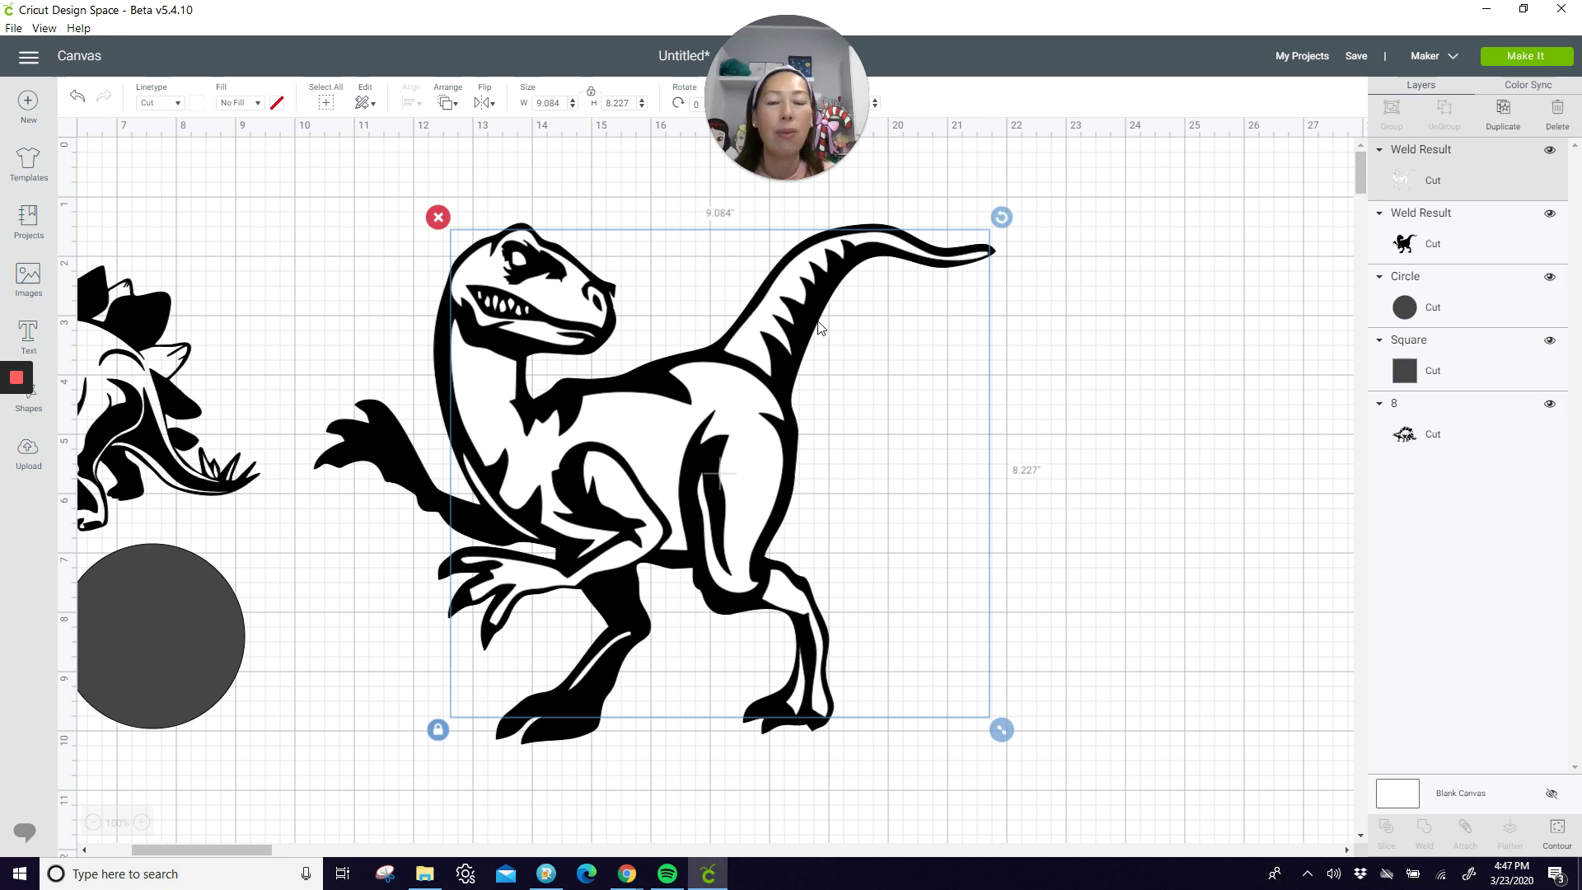
pyautogui.moveTo(780, 315)
pyautogui.mouseDown()
pyautogui.moveTo(899, 325)
pyautogui.moveTo(783, 318)
pyautogui.mouseUp()
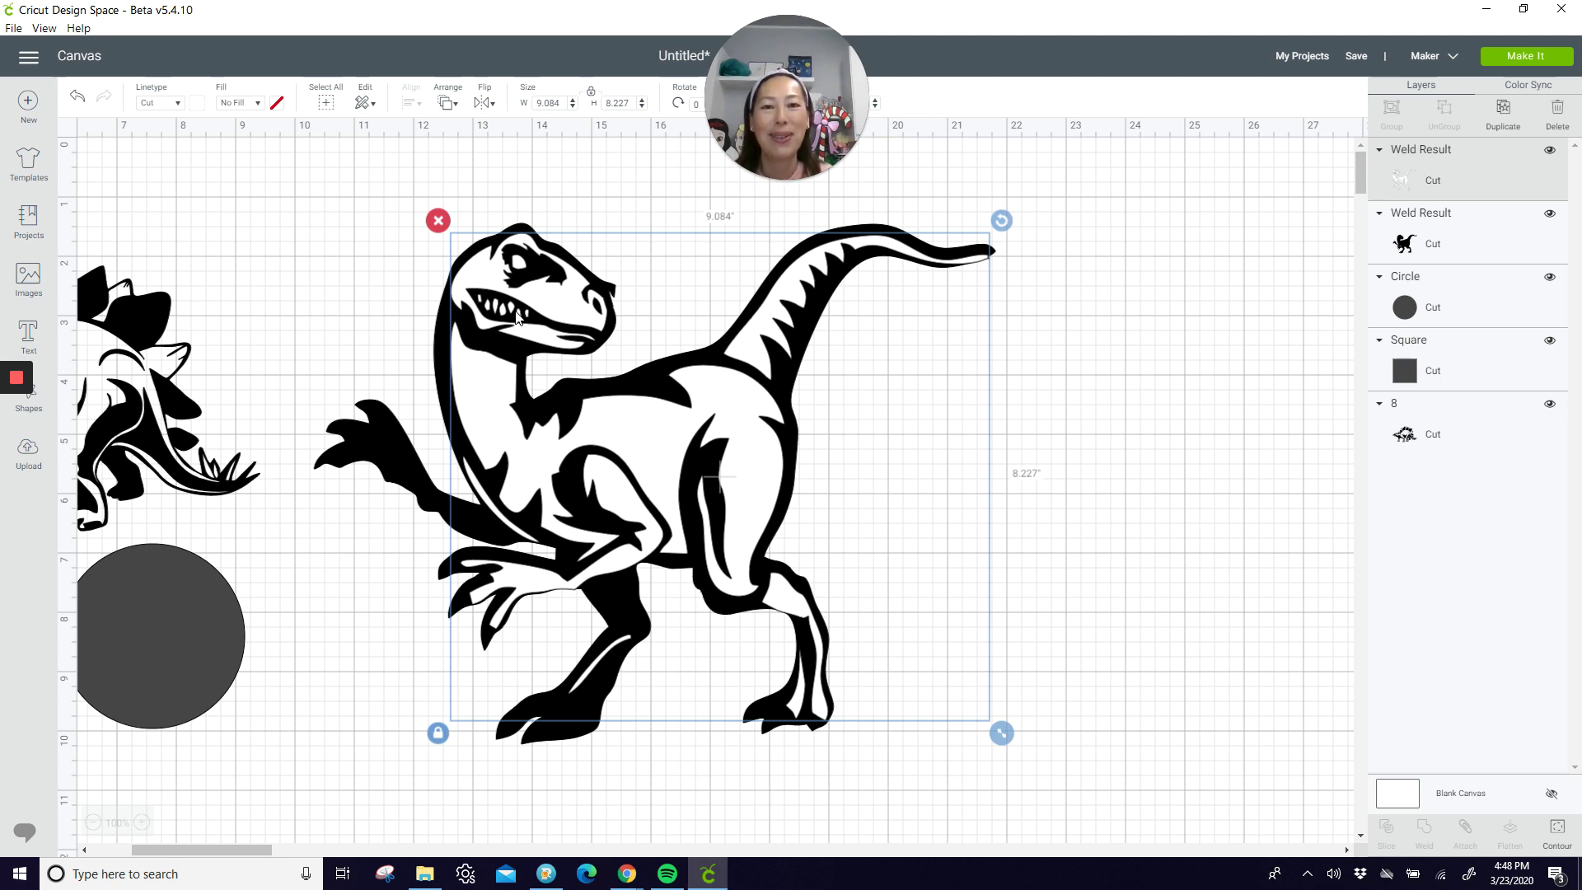
# Duplicate the raptor's white inner-detail layer and place the copy beside the layered raptor, on its tail side.
pyautogui.click(1557, 831)
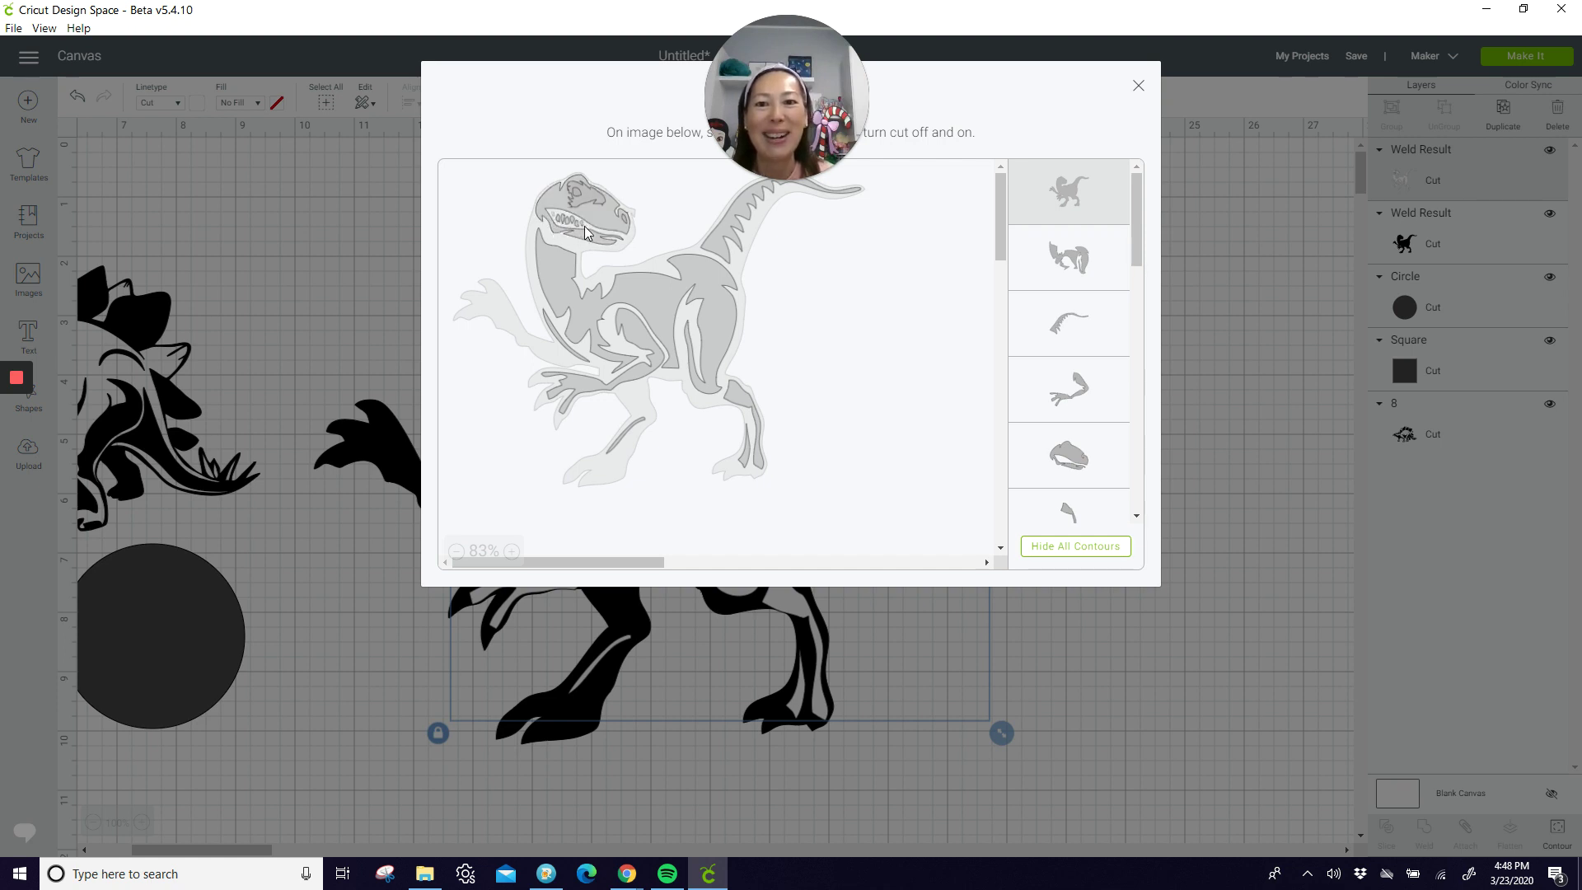
pyautogui.click(1138, 87)
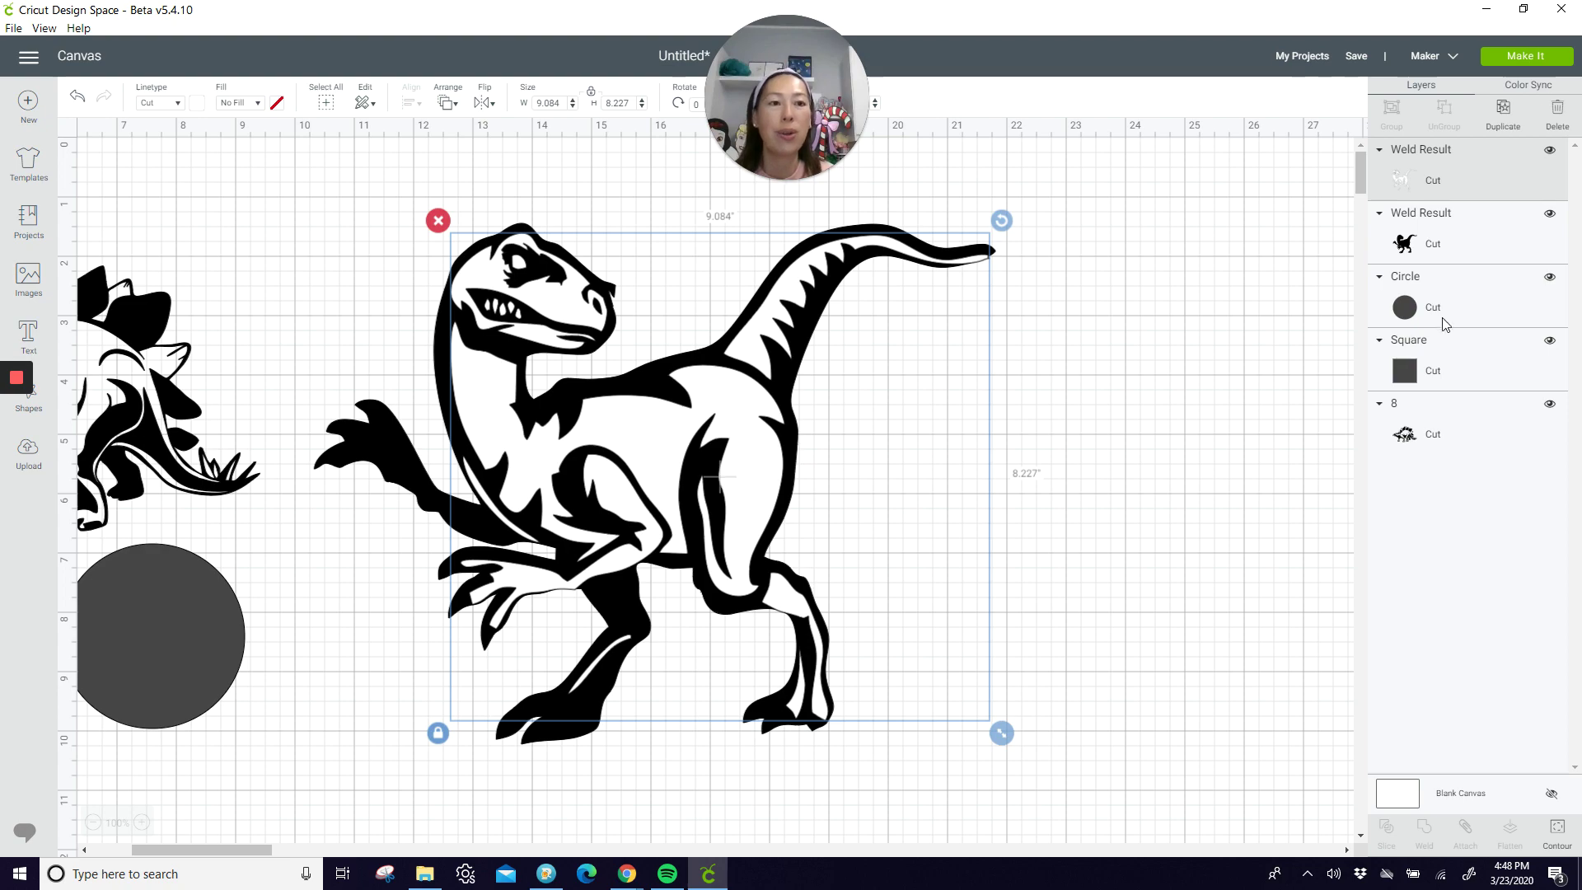
pyautogui.click(1505, 120)
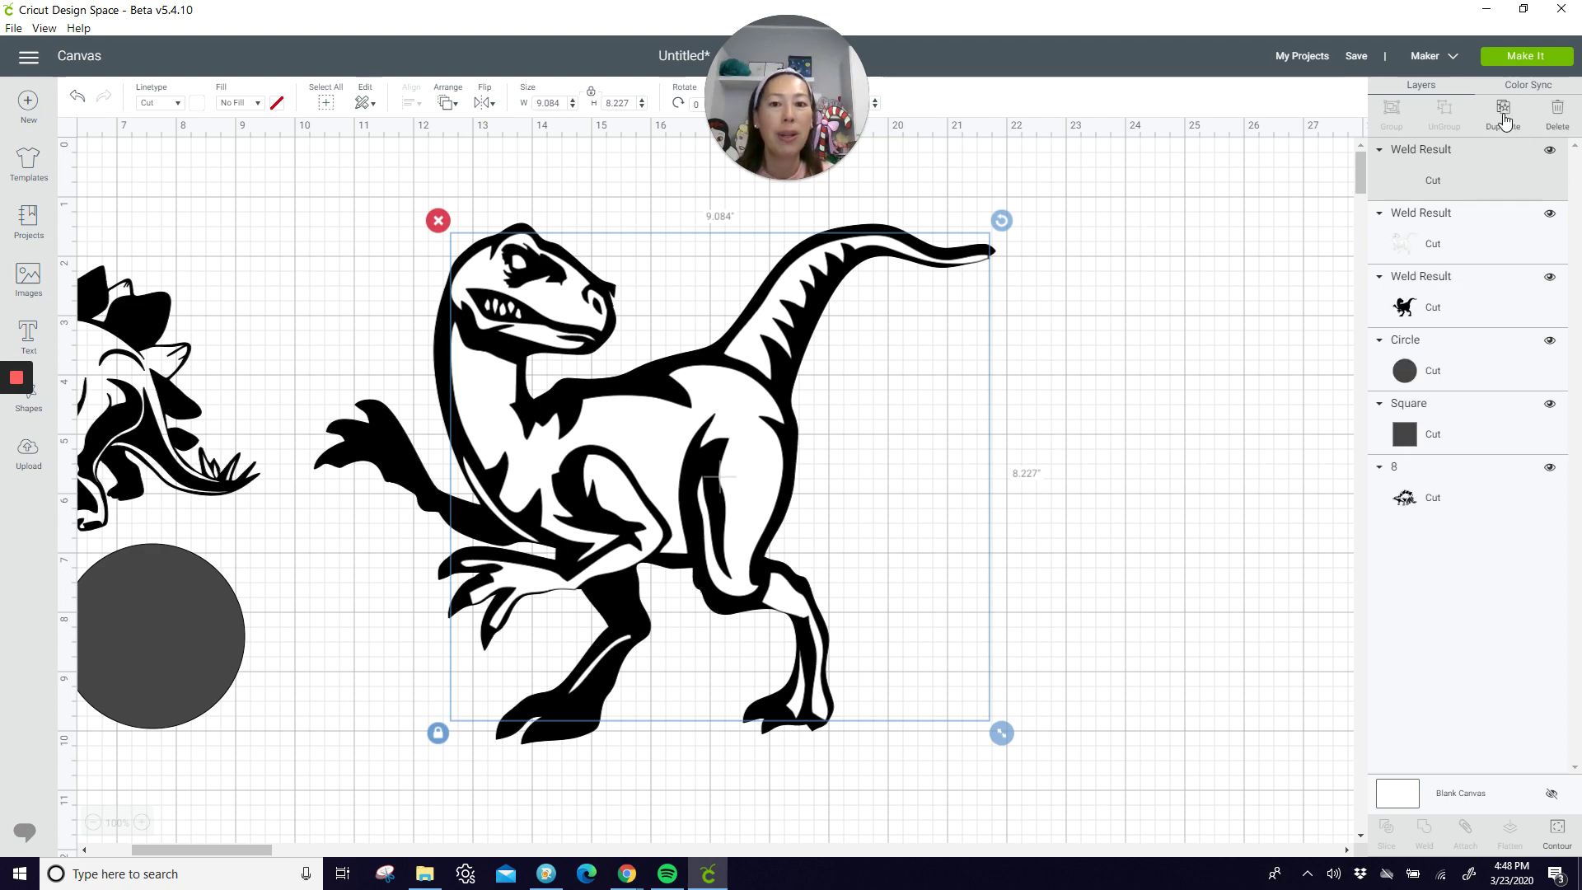
pyautogui.moveTo(752, 465); pyautogui.dragTo(1178, 540)
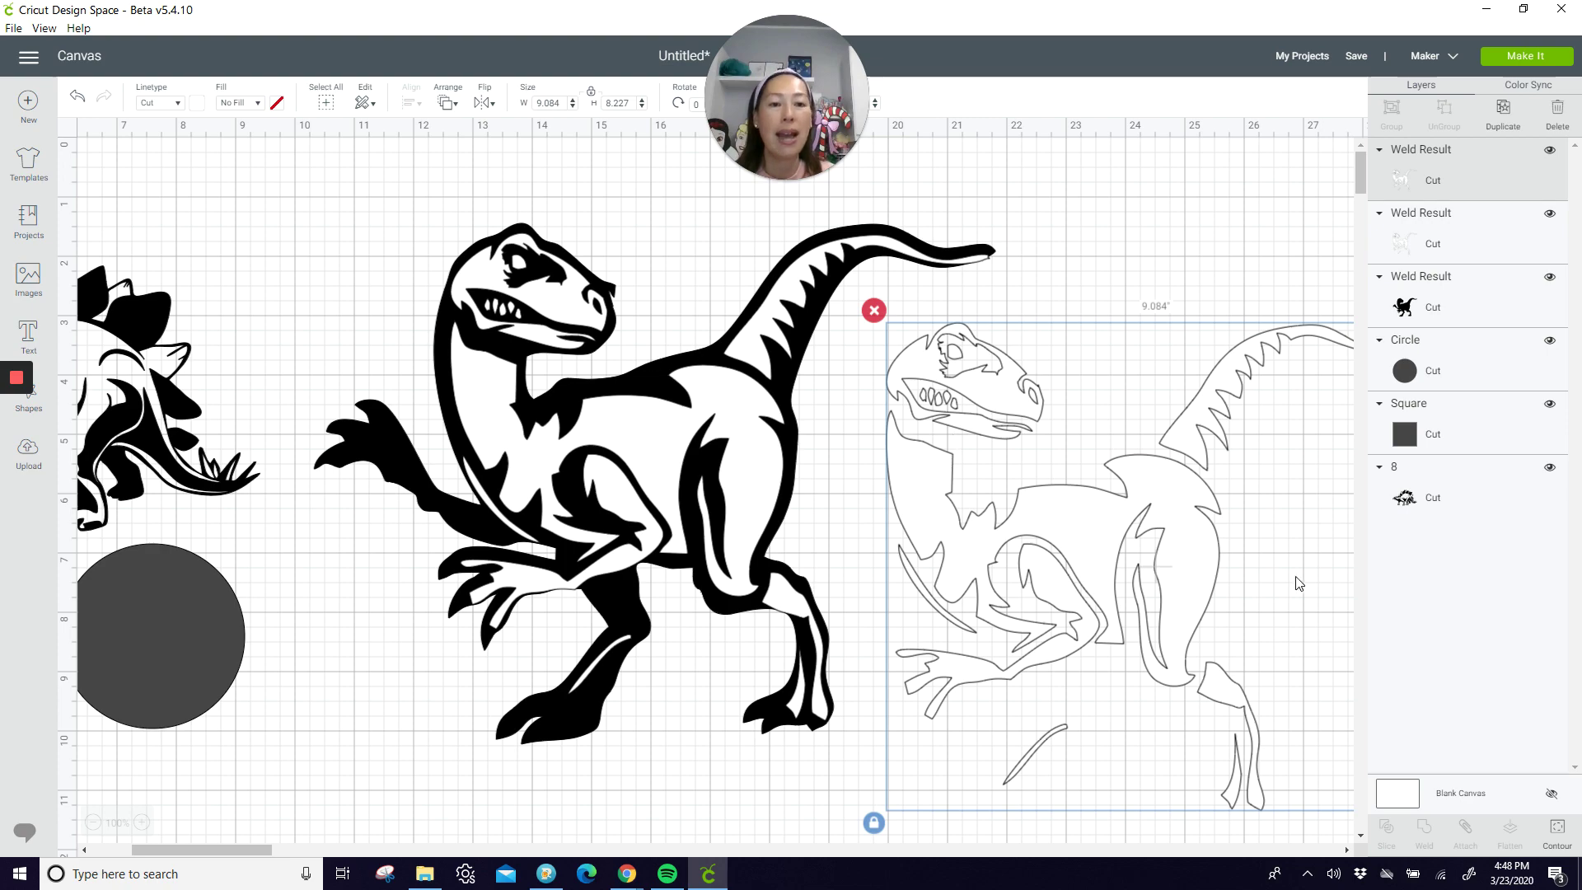
# Hide every contour of the duplicate except the main inner body piece and move that piece up beside the raptor's tail.
pyautogui.click(1559, 833)
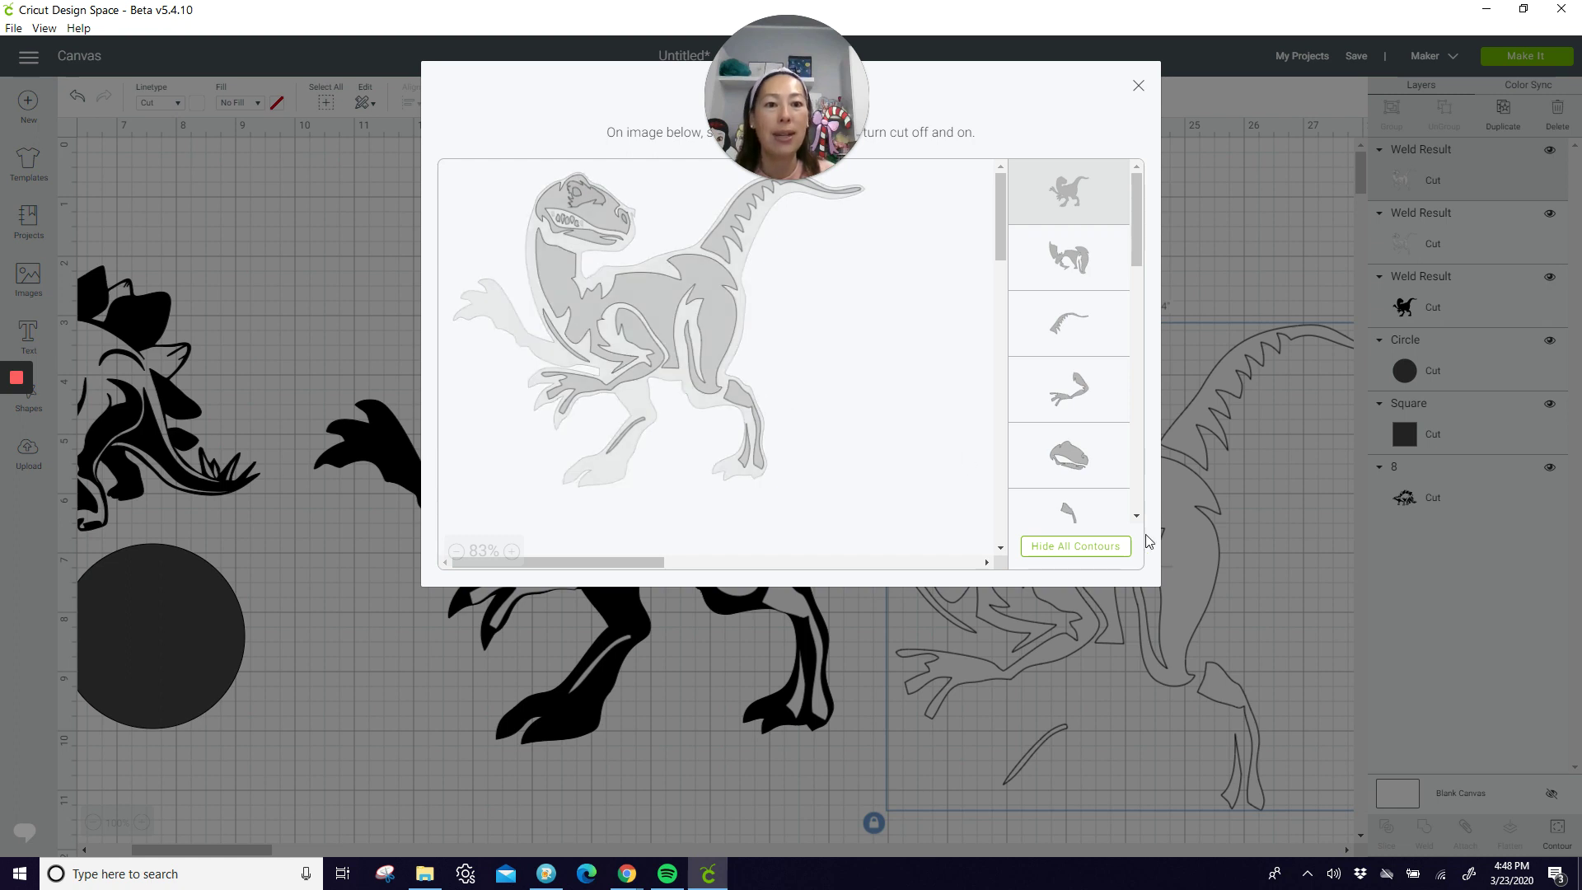
pyautogui.click(1110, 548)
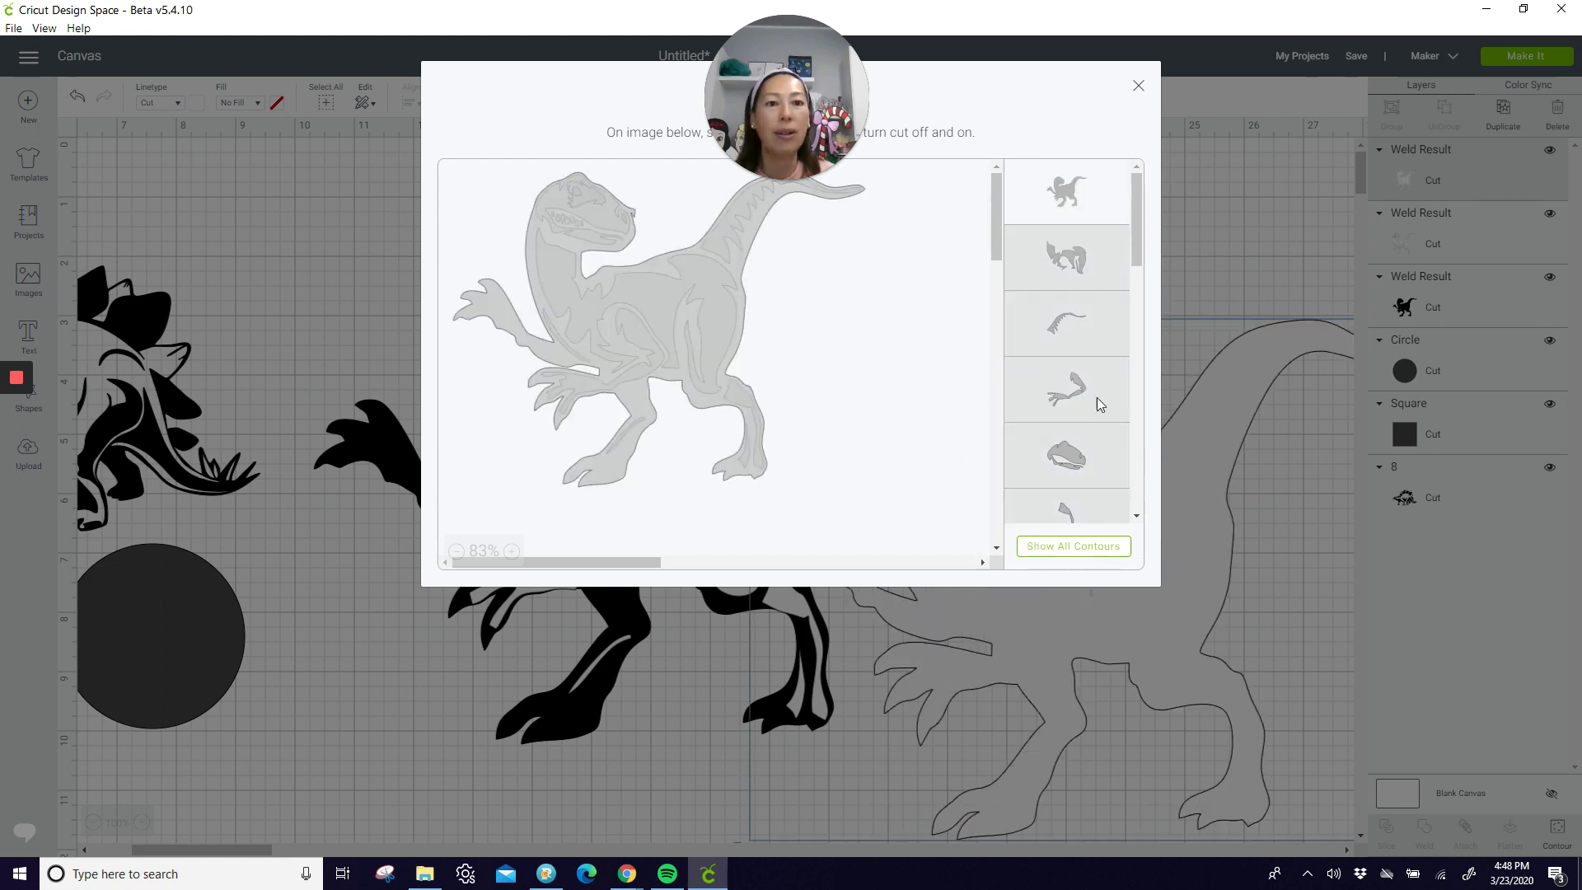
pyautogui.click(1071, 266)
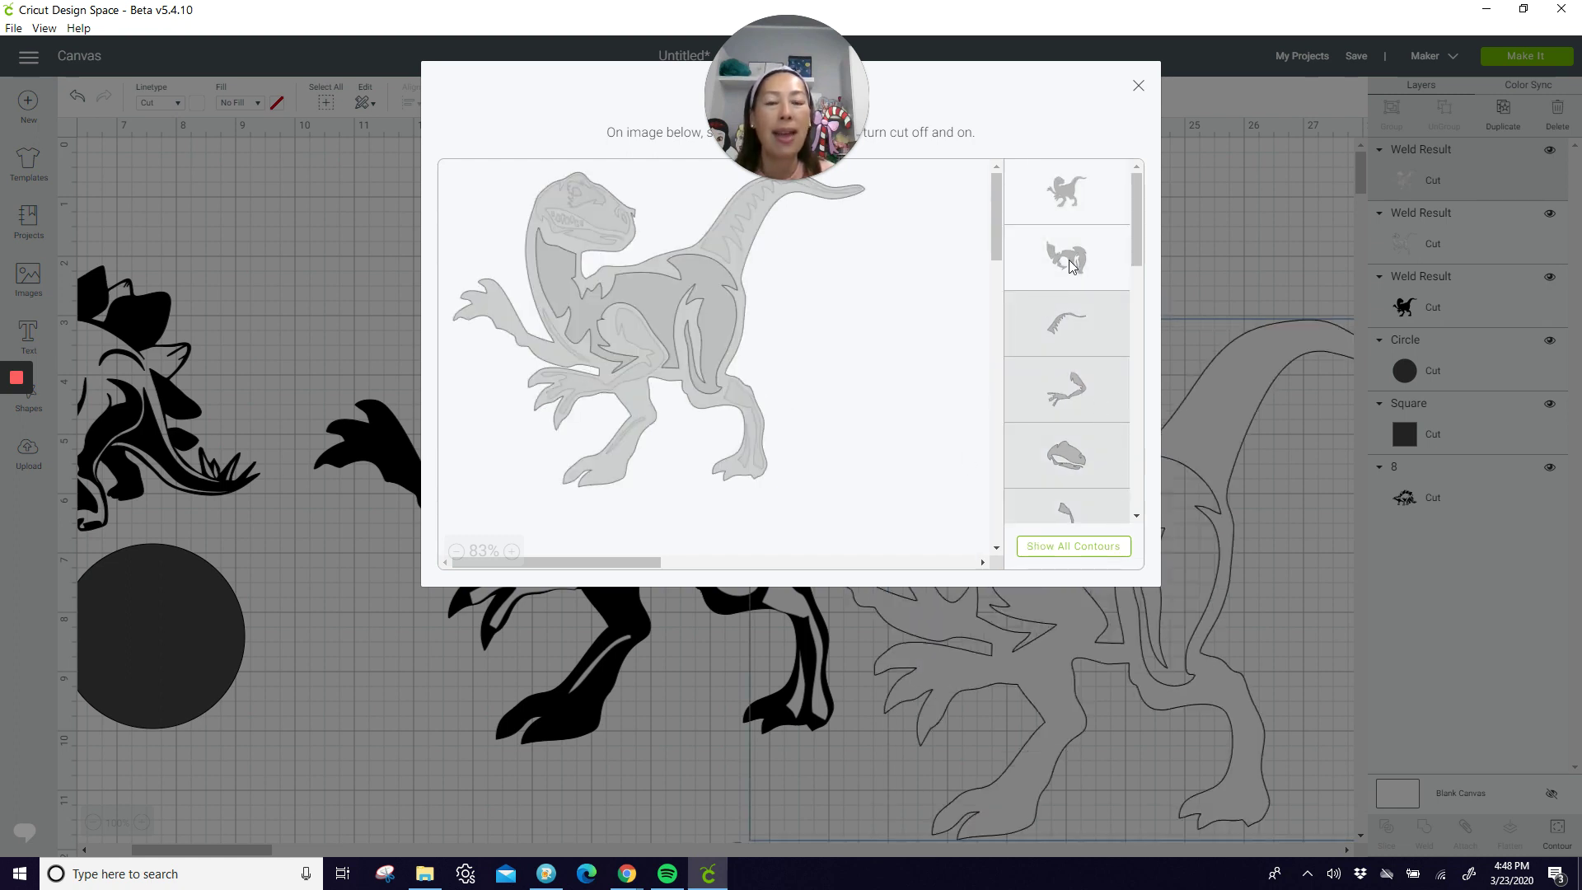
pyautogui.click(1076, 190)
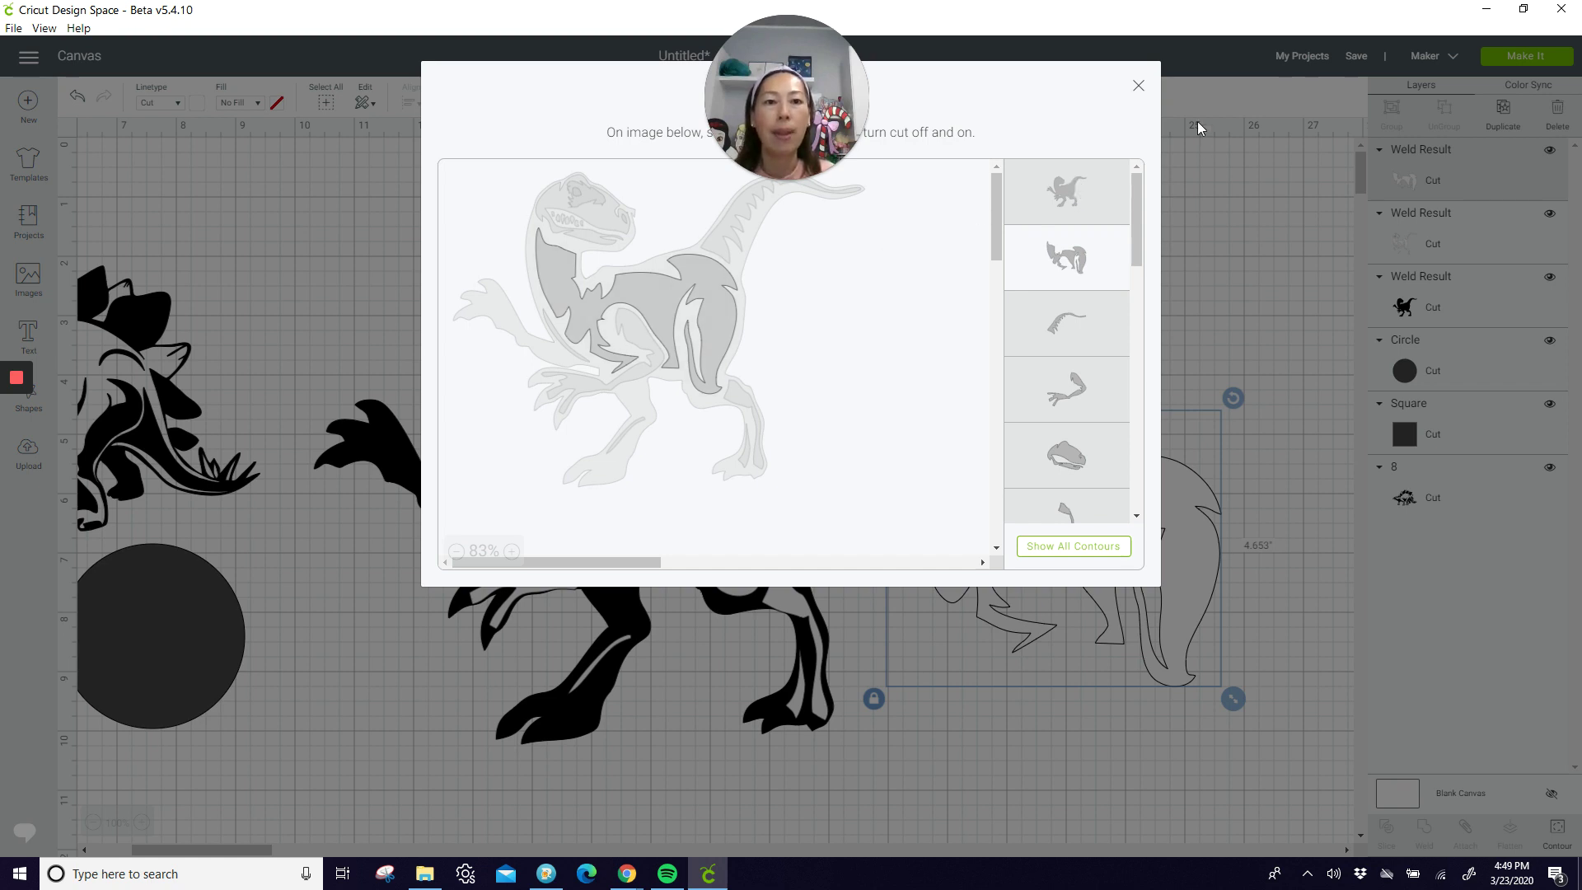
pyautogui.click(1140, 86)
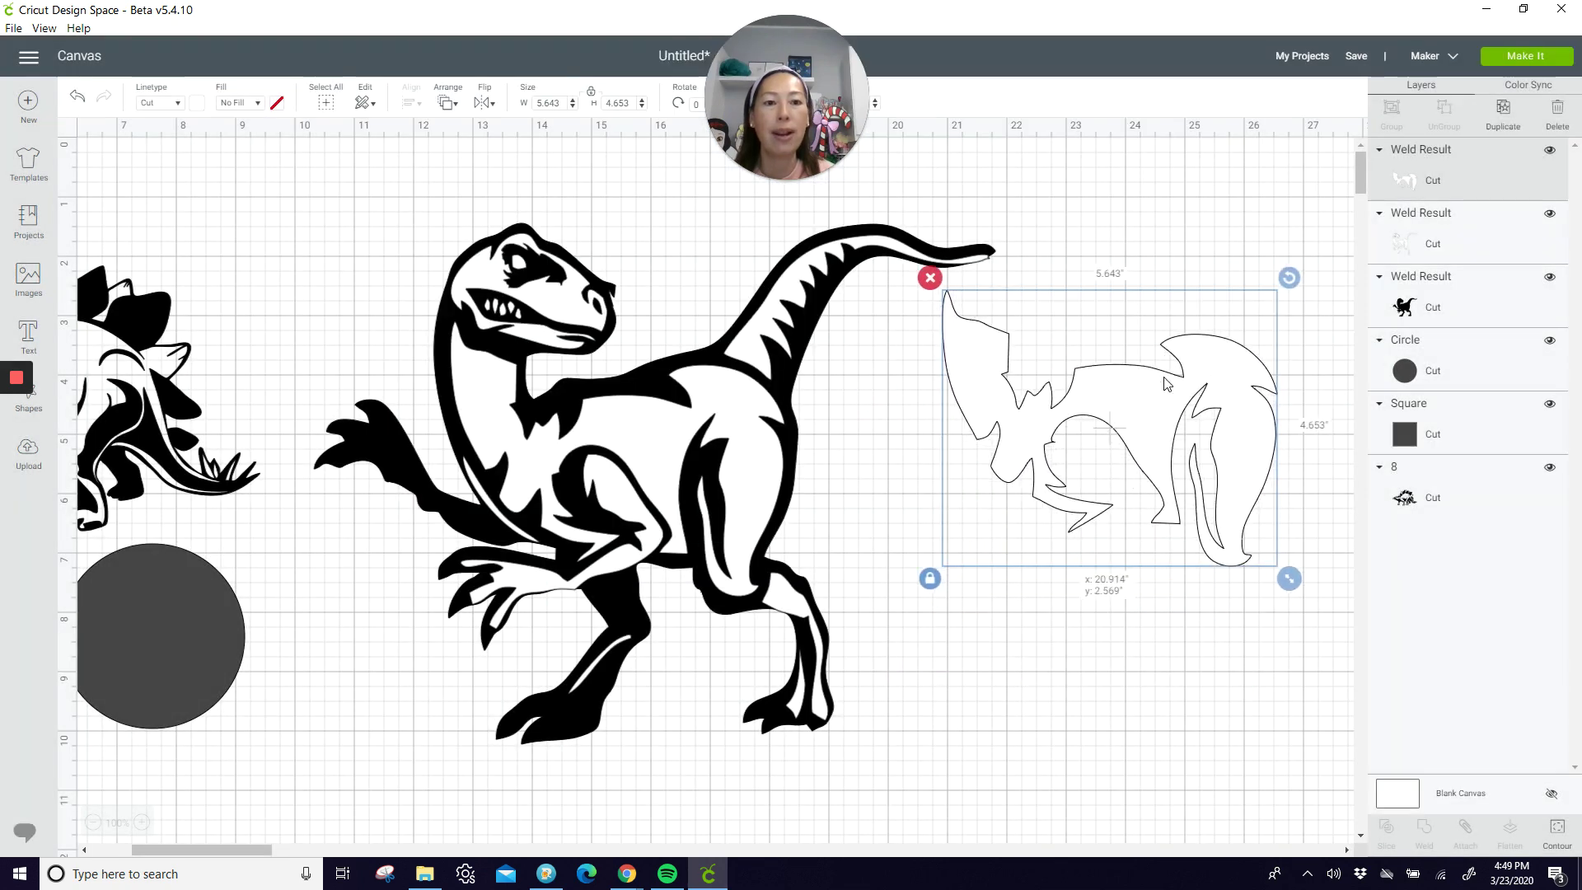
# Duplicate the raptor's full white detail layer again and place the copy below the isolated body piece.
pyautogui.click(645, 462)
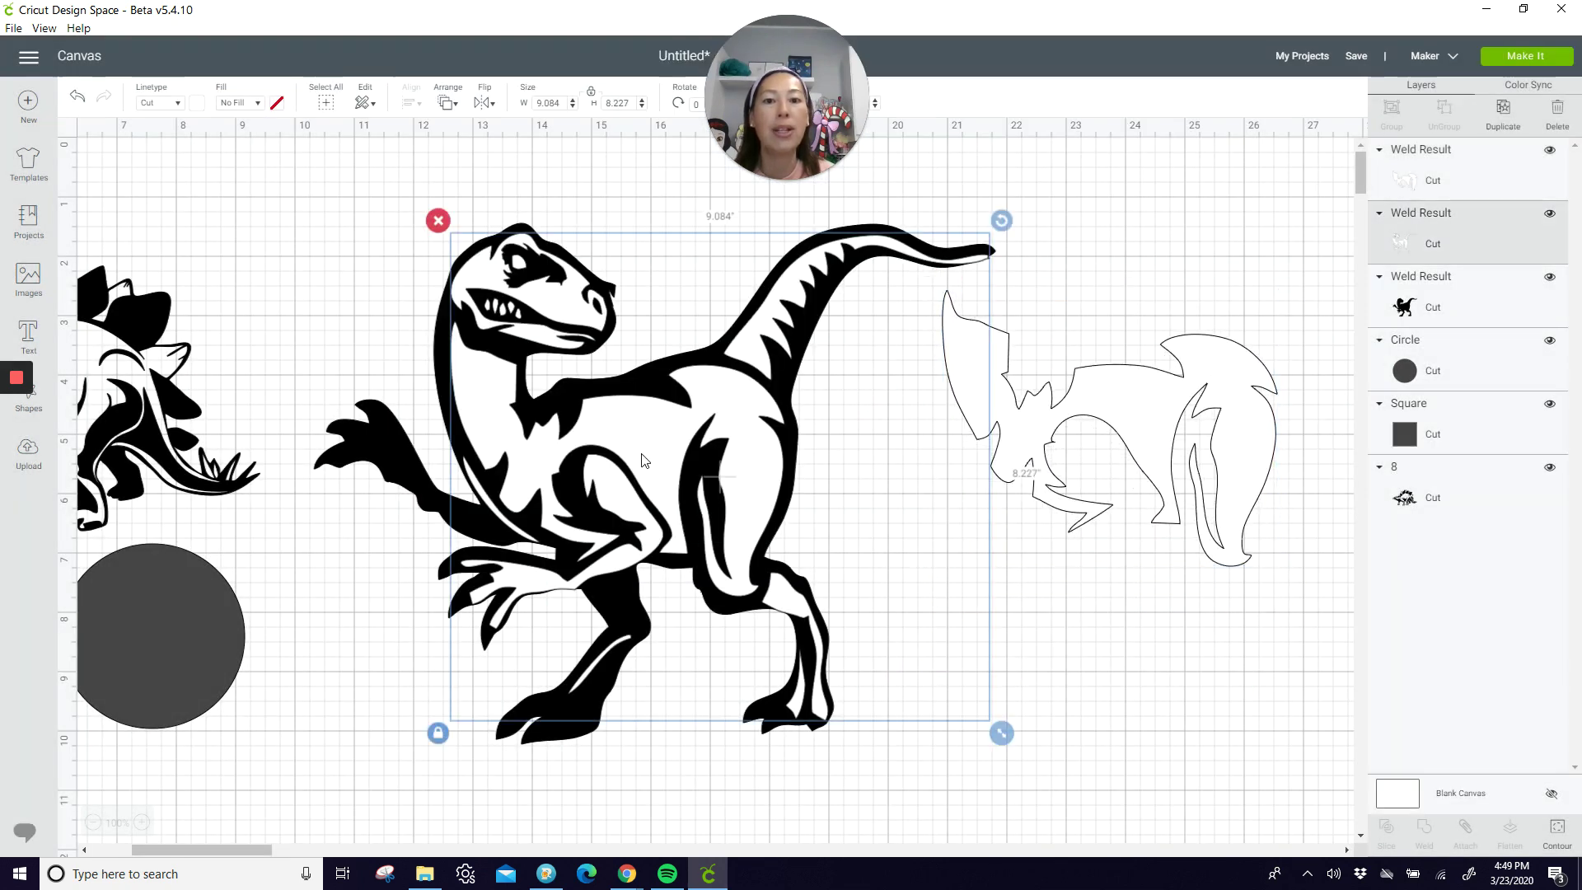
pyautogui.click(1503, 112)
pyautogui.moveTo(818, 488); pyautogui.dragTo(1258, 674)
pyautogui.click(1158, 389)
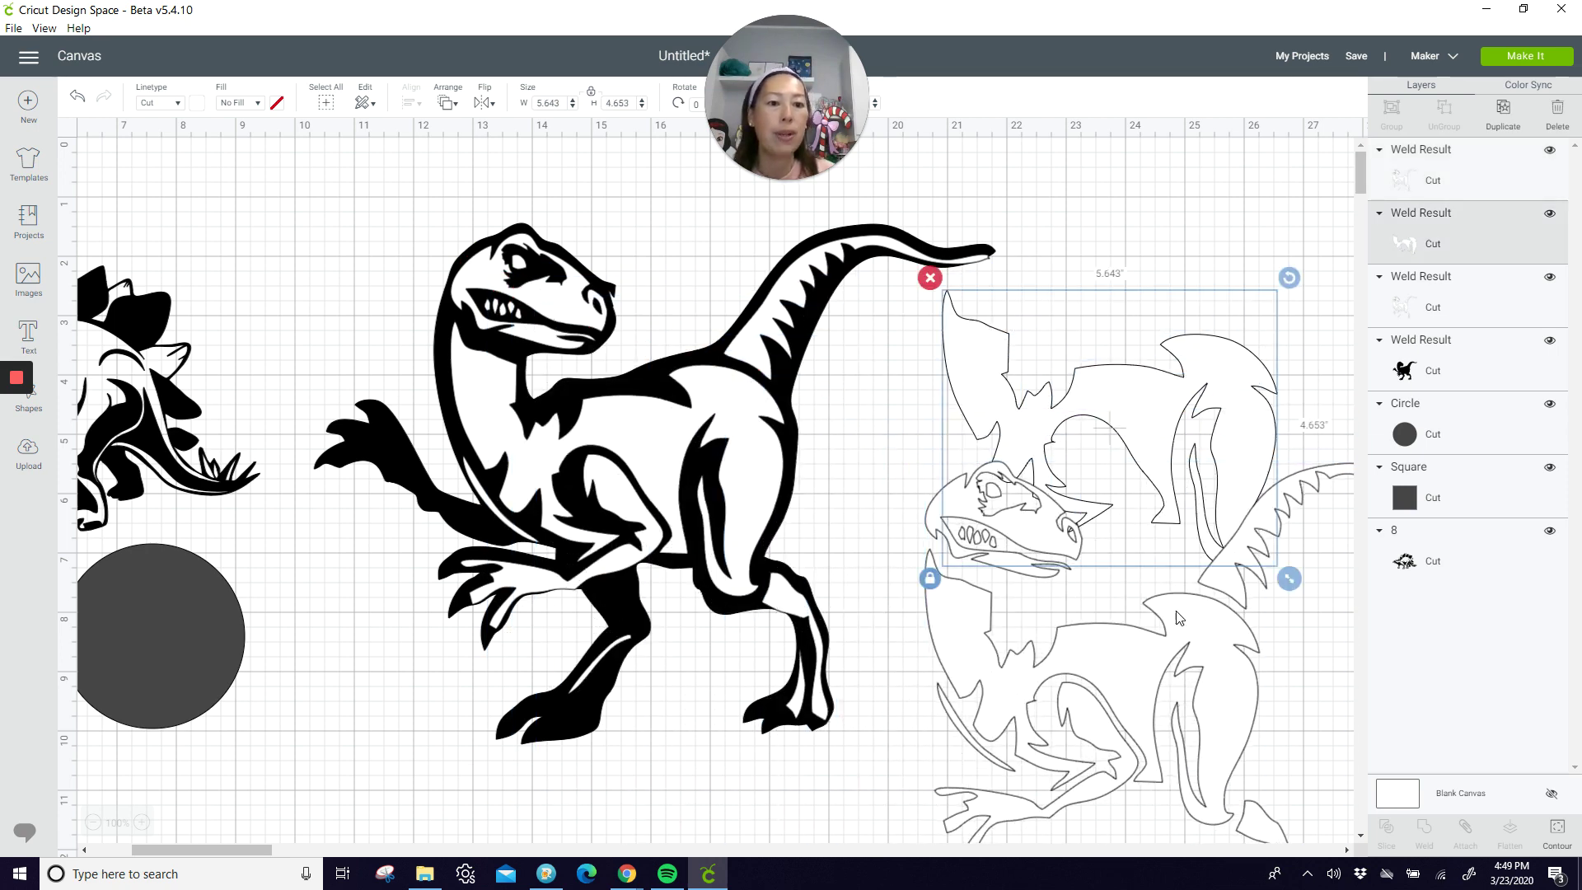
pyautogui.moveTo(1117, 622); pyautogui.dragTo(1062, 618)
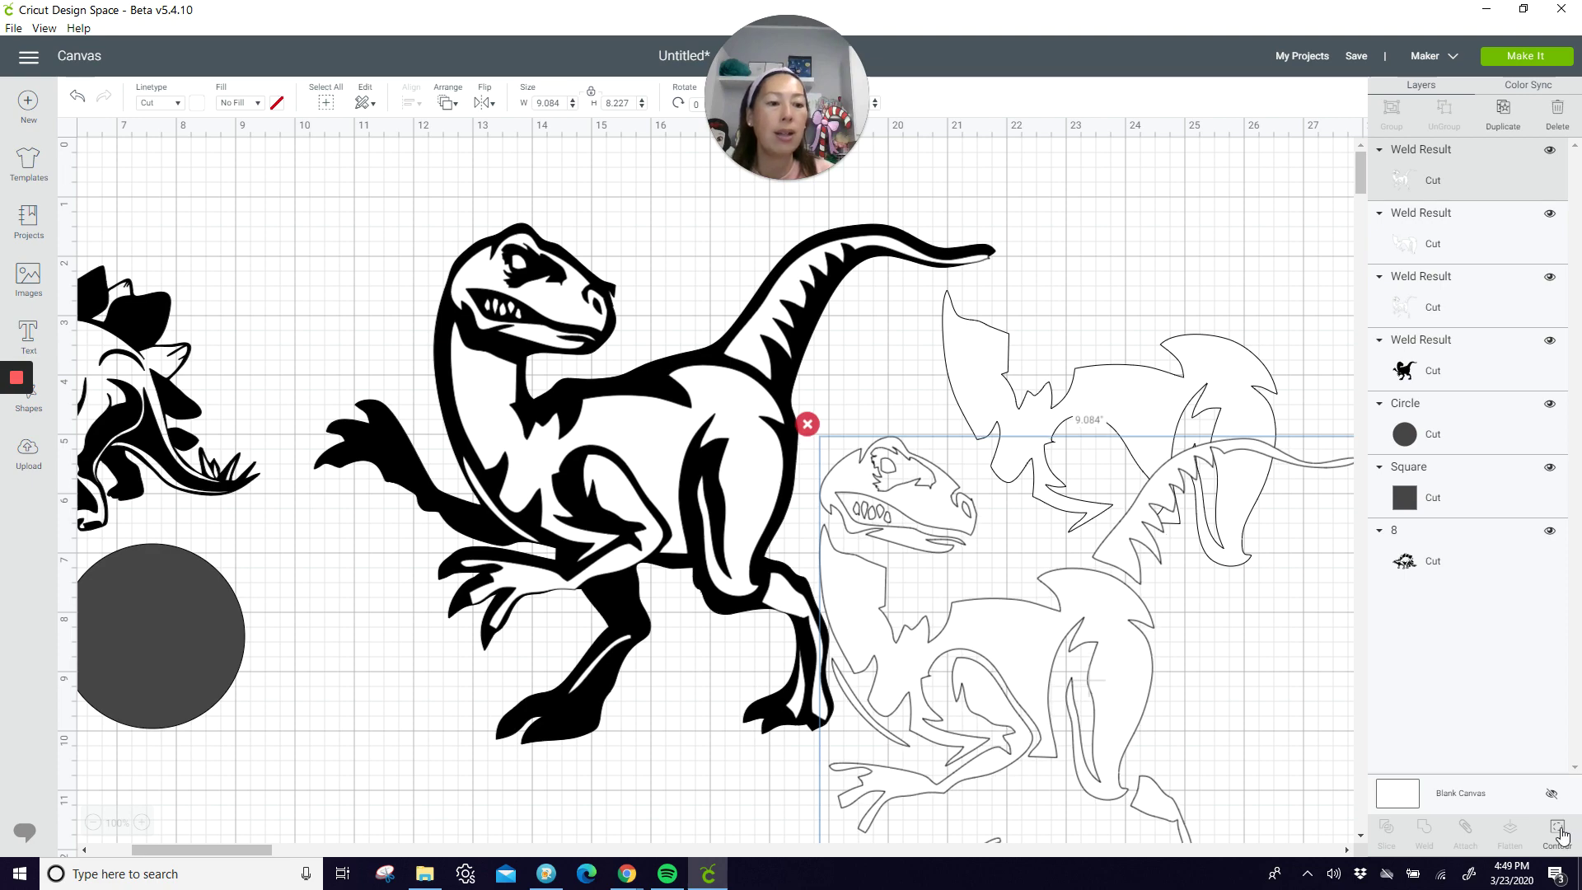
# Hide every contour of the second duplicate except the tail piece.
pyautogui.click(1558, 830)
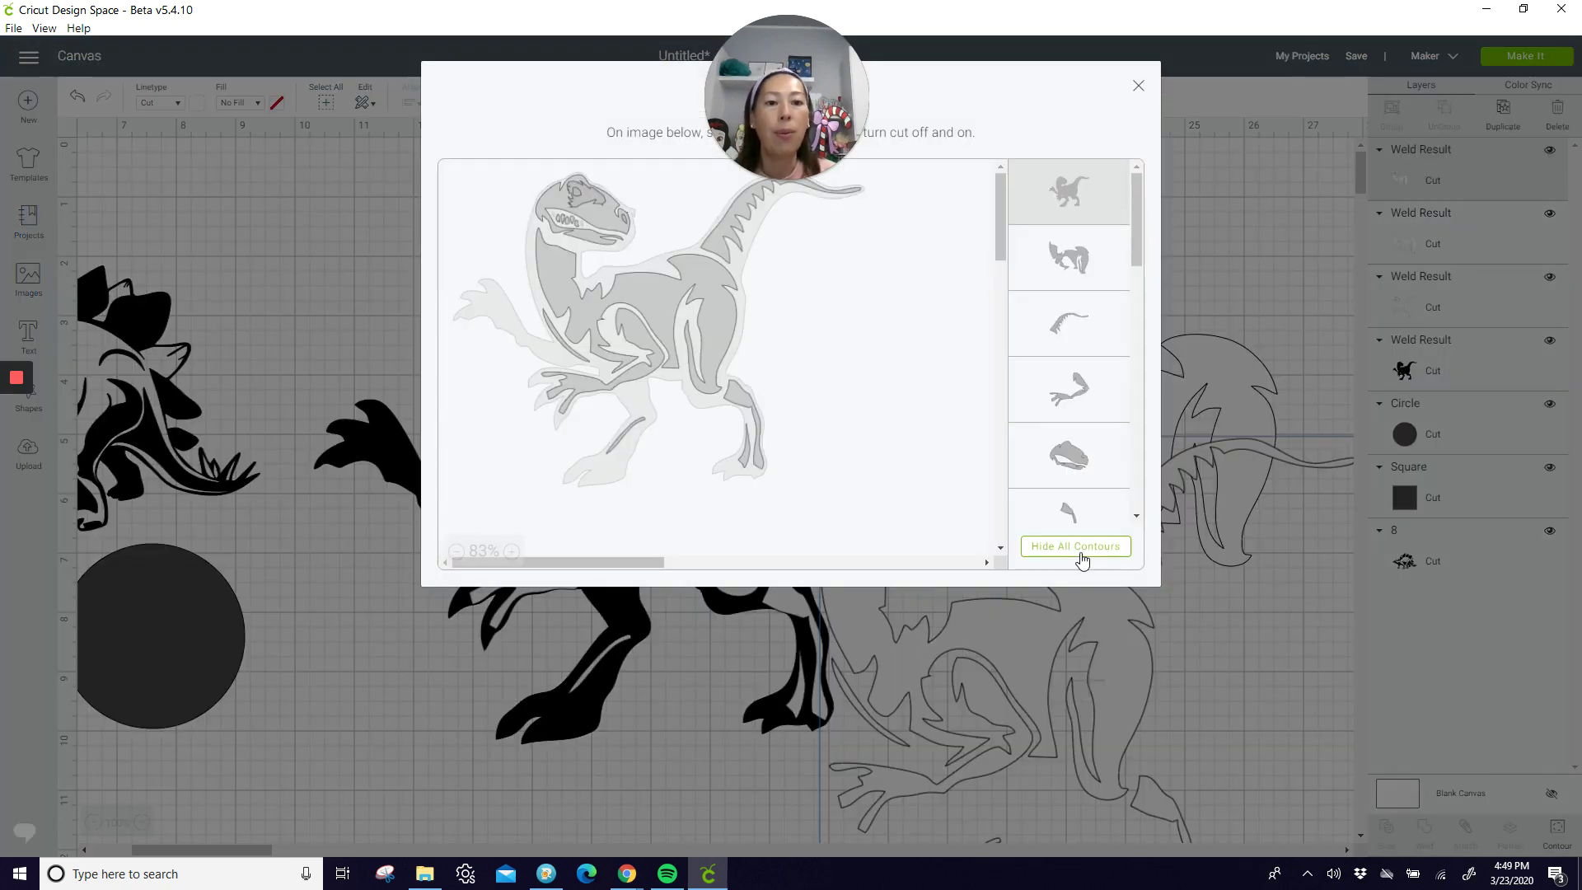
pyautogui.click(1076, 552)
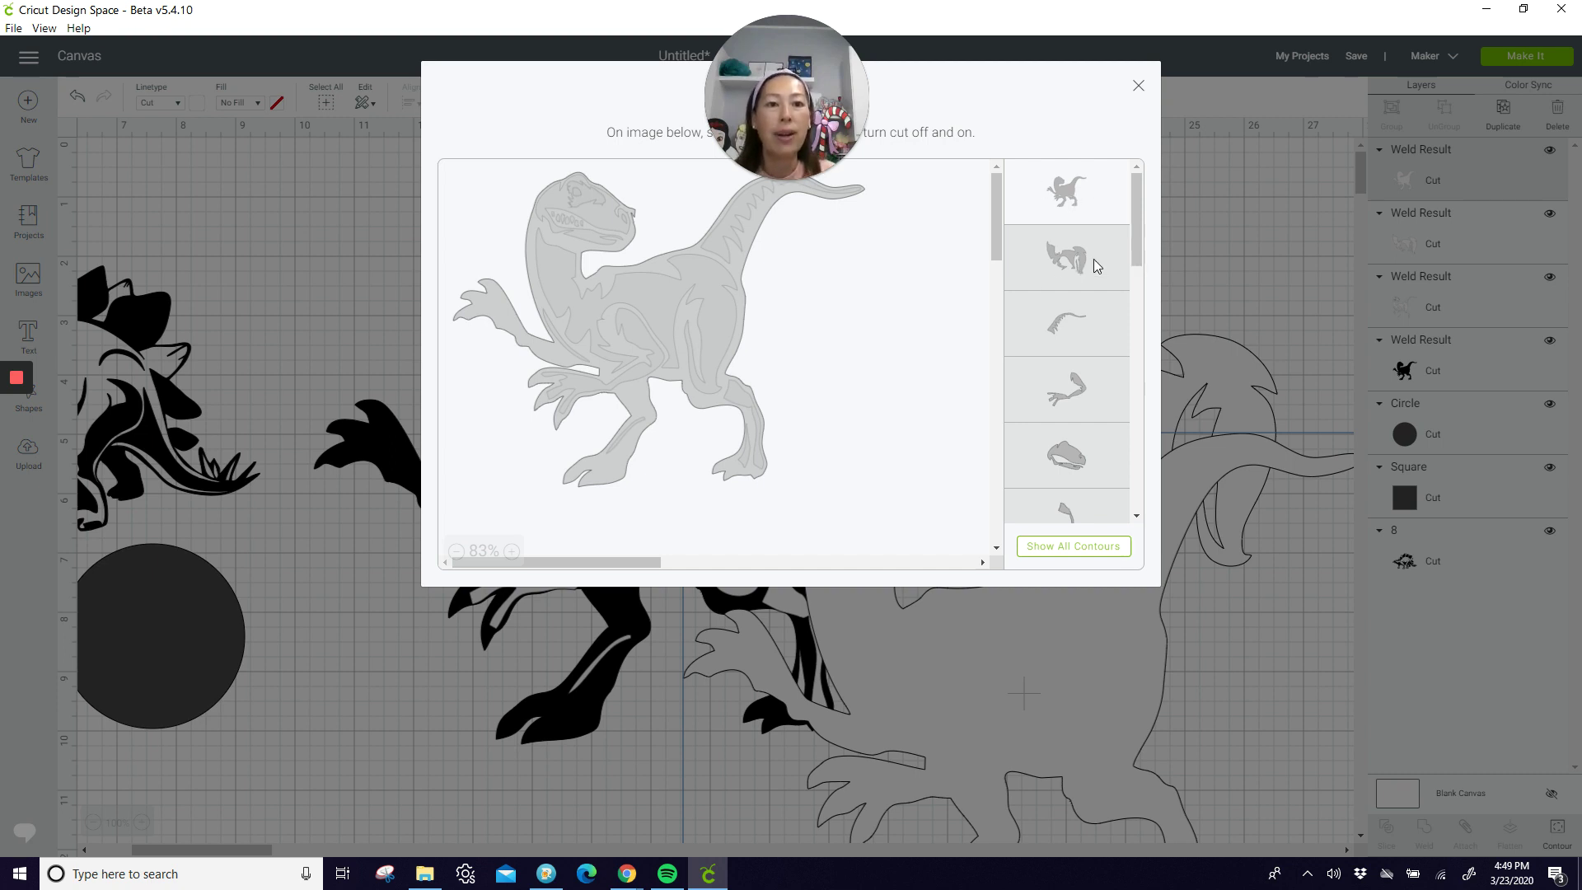
pyautogui.click(1066, 350)
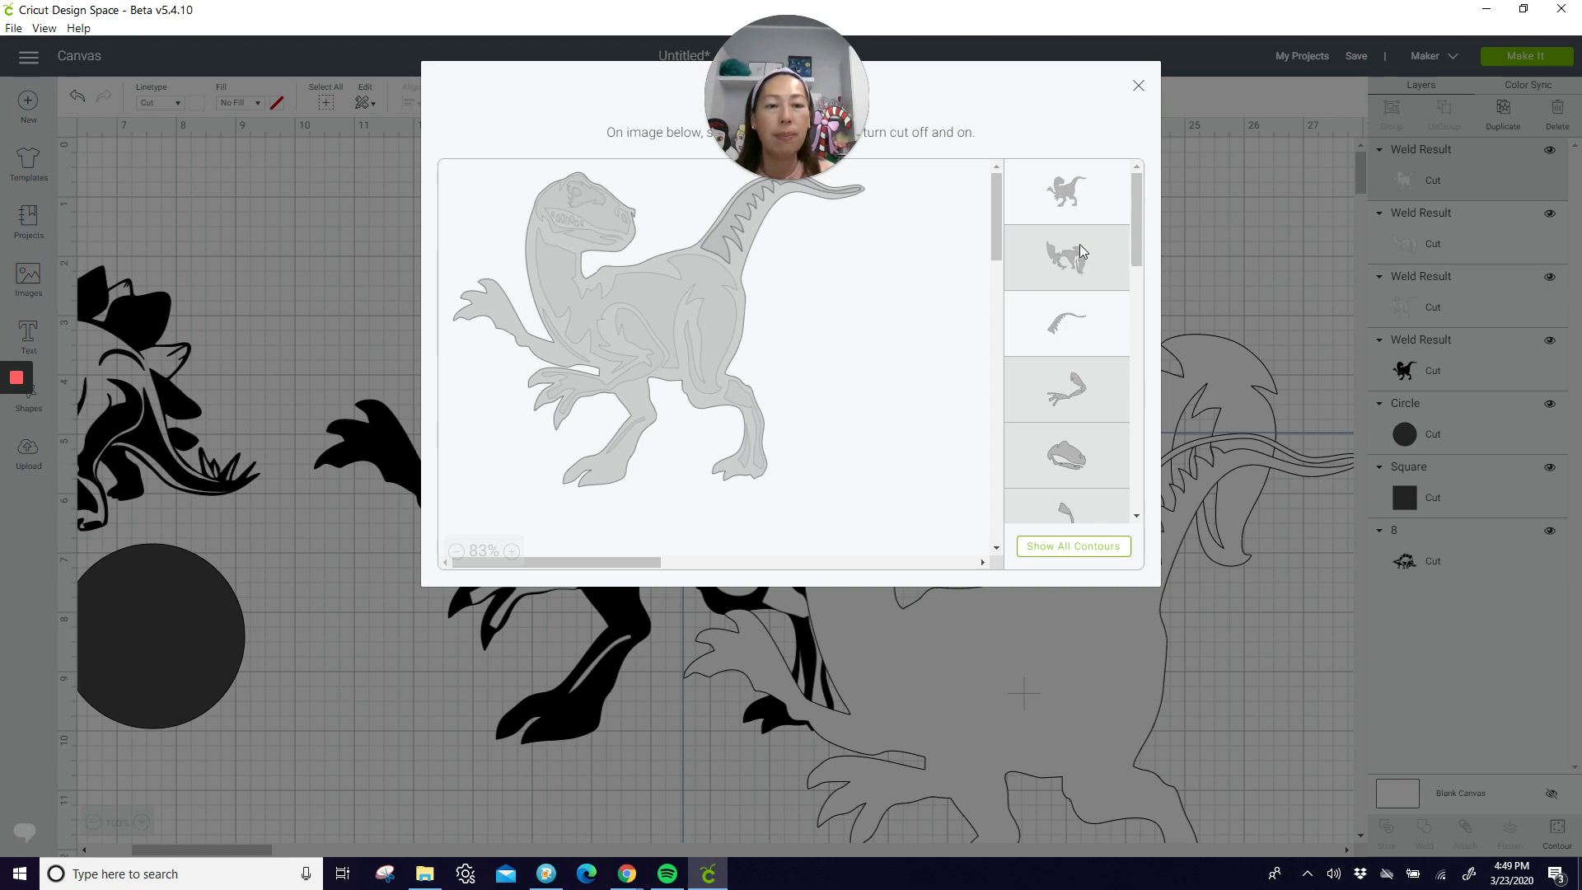
pyautogui.click(1073, 204)
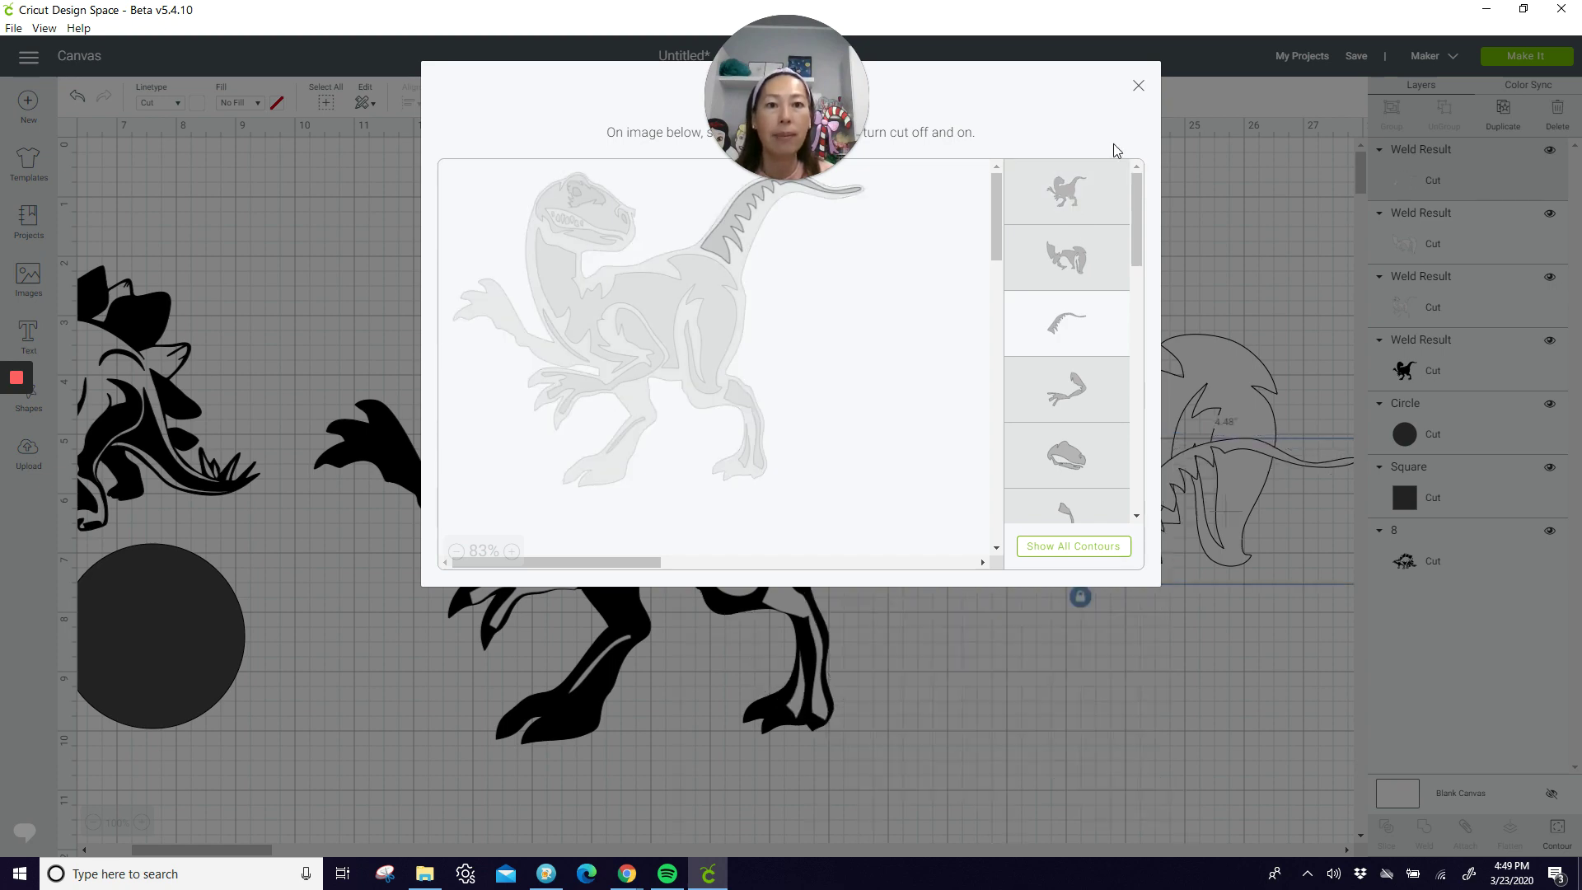
pyautogui.click(1139, 89)
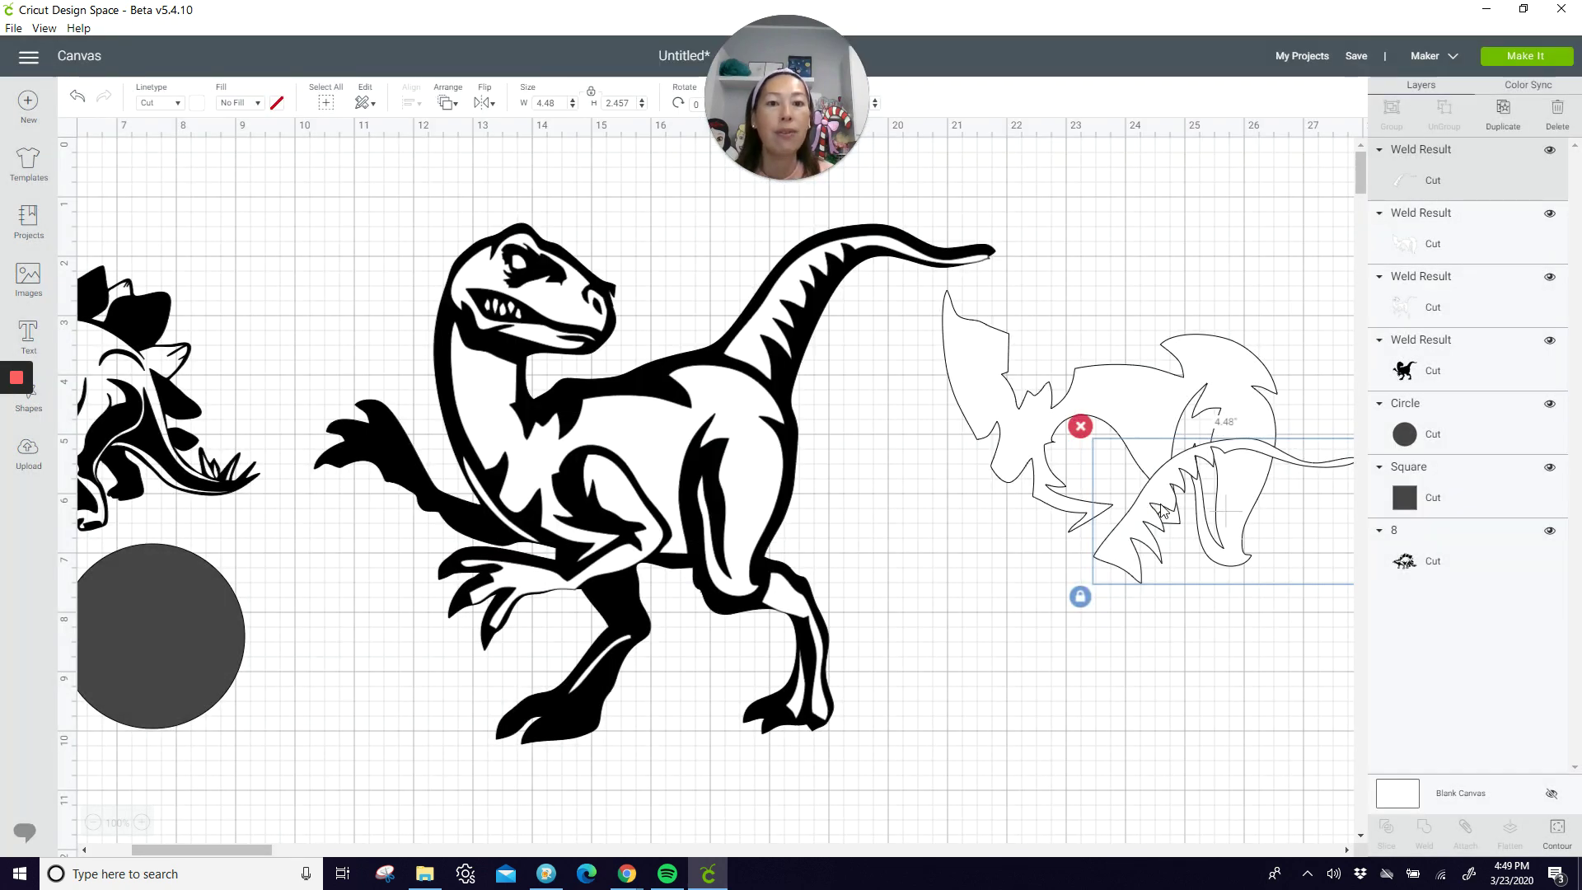
# Rotate the isolated tail piece to lie flatter and place it above the isolated body piece.
pyautogui.moveTo(1104, 486); pyautogui.dragTo(1108, 295)
pyautogui.moveTo(1316, 212); pyautogui.dragTo(1326, 299)
pyautogui.moveTo(1172, 239); pyautogui.dragTo(1187, 303)
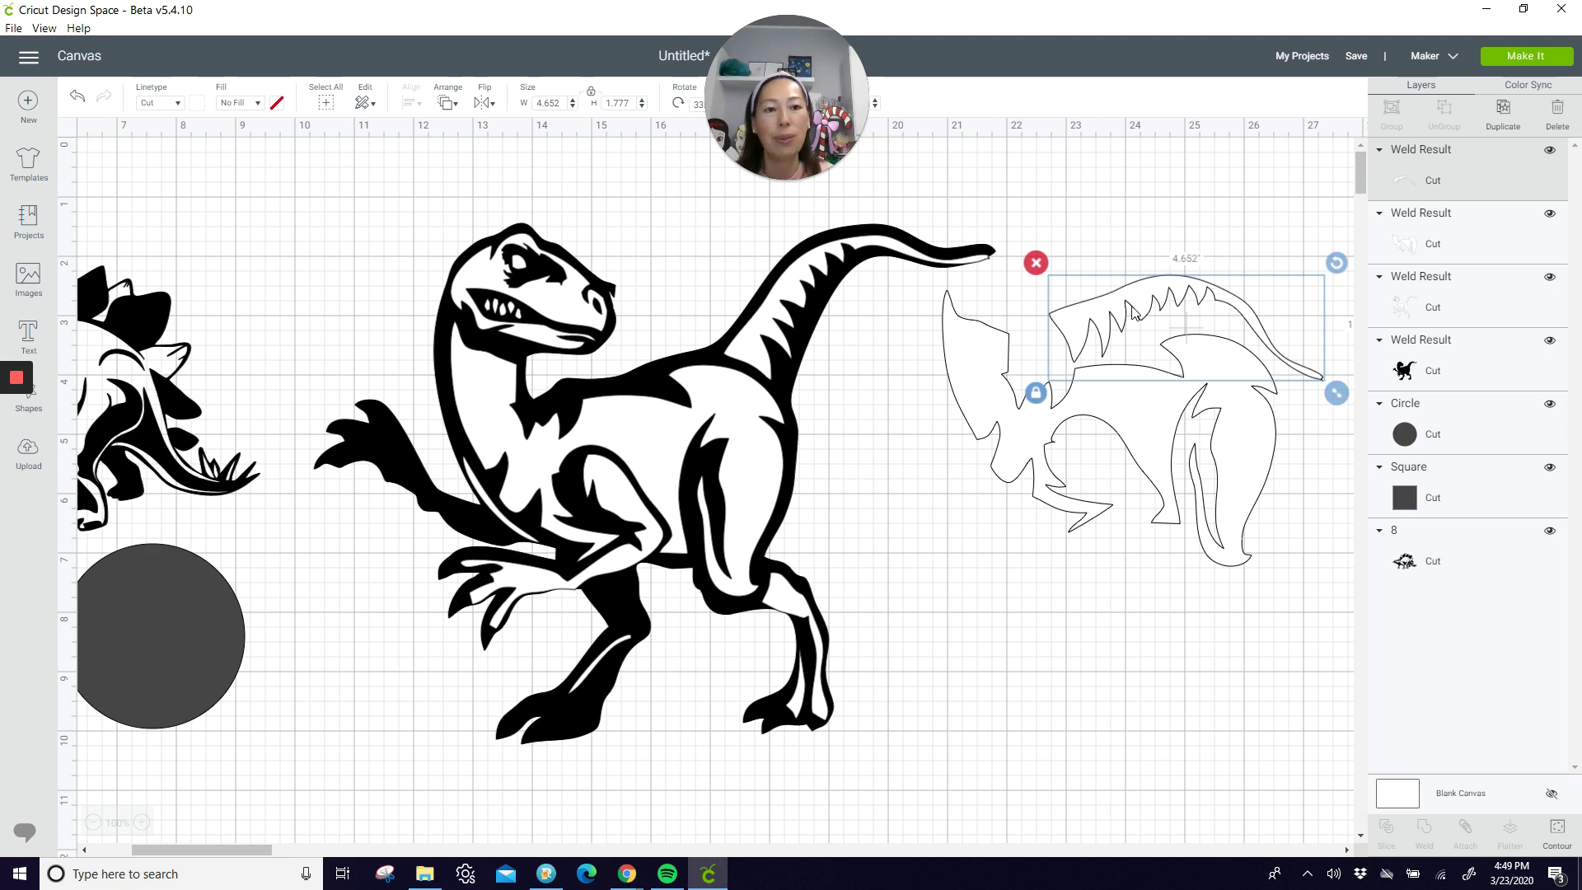
pyautogui.moveTo(1136, 312); pyautogui.dragTo(1144, 274)
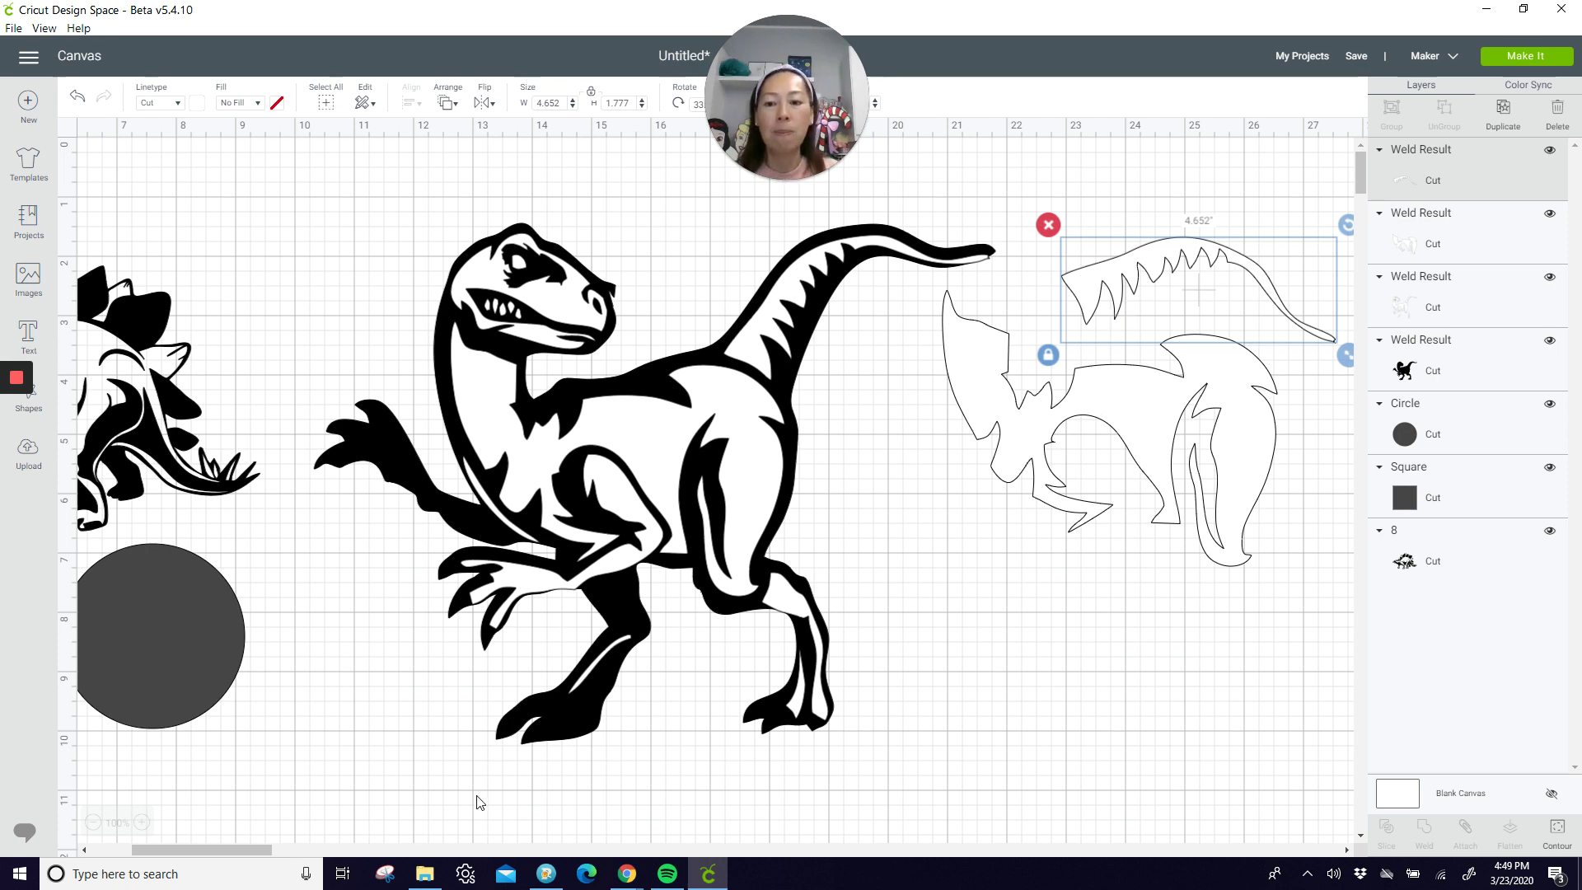
# Move the square and circle to the canvas's upper-left corner and place the stegosaurus below them, clear of both shapes.
pyautogui.moveTo(229, 852); pyautogui.dragTo(183, 849)
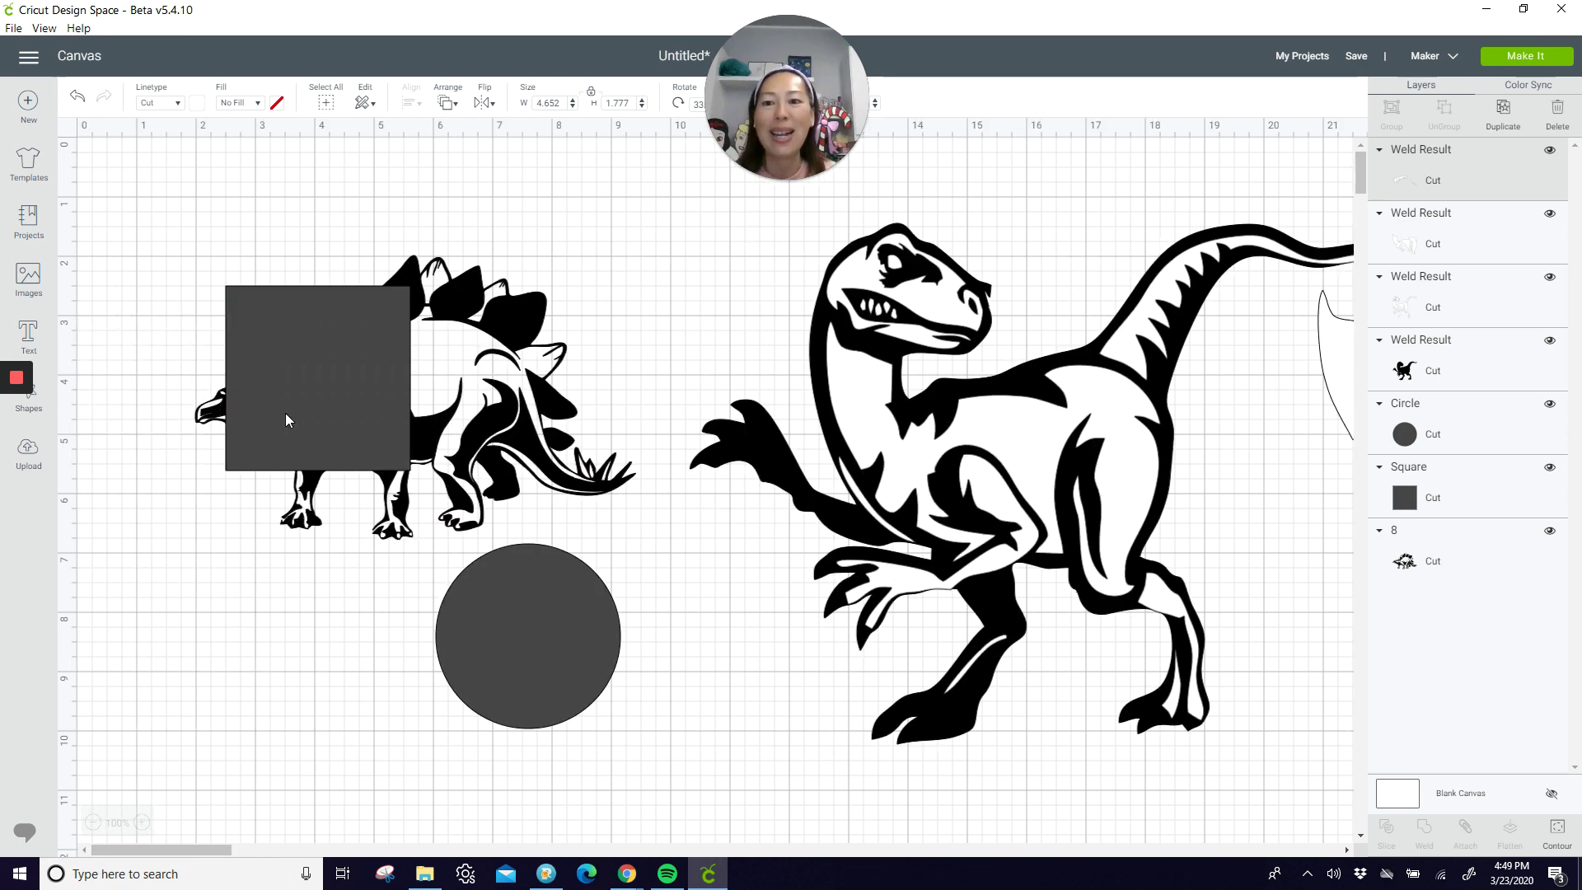
pyautogui.moveTo(285, 413); pyautogui.dragTo(250, 758)
pyautogui.moveTo(159, 293); pyautogui.dragTo(560, 503)
pyautogui.moveTo(565, 602); pyautogui.dragTo(232, 203)
pyautogui.moveTo(466, 395); pyautogui.dragTo(558, 502)
pyautogui.moveTo(280, 701); pyautogui.dragTo(219, 241)
pyautogui.moveTo(536, 483); pyautogui.dragTo(450, 572)
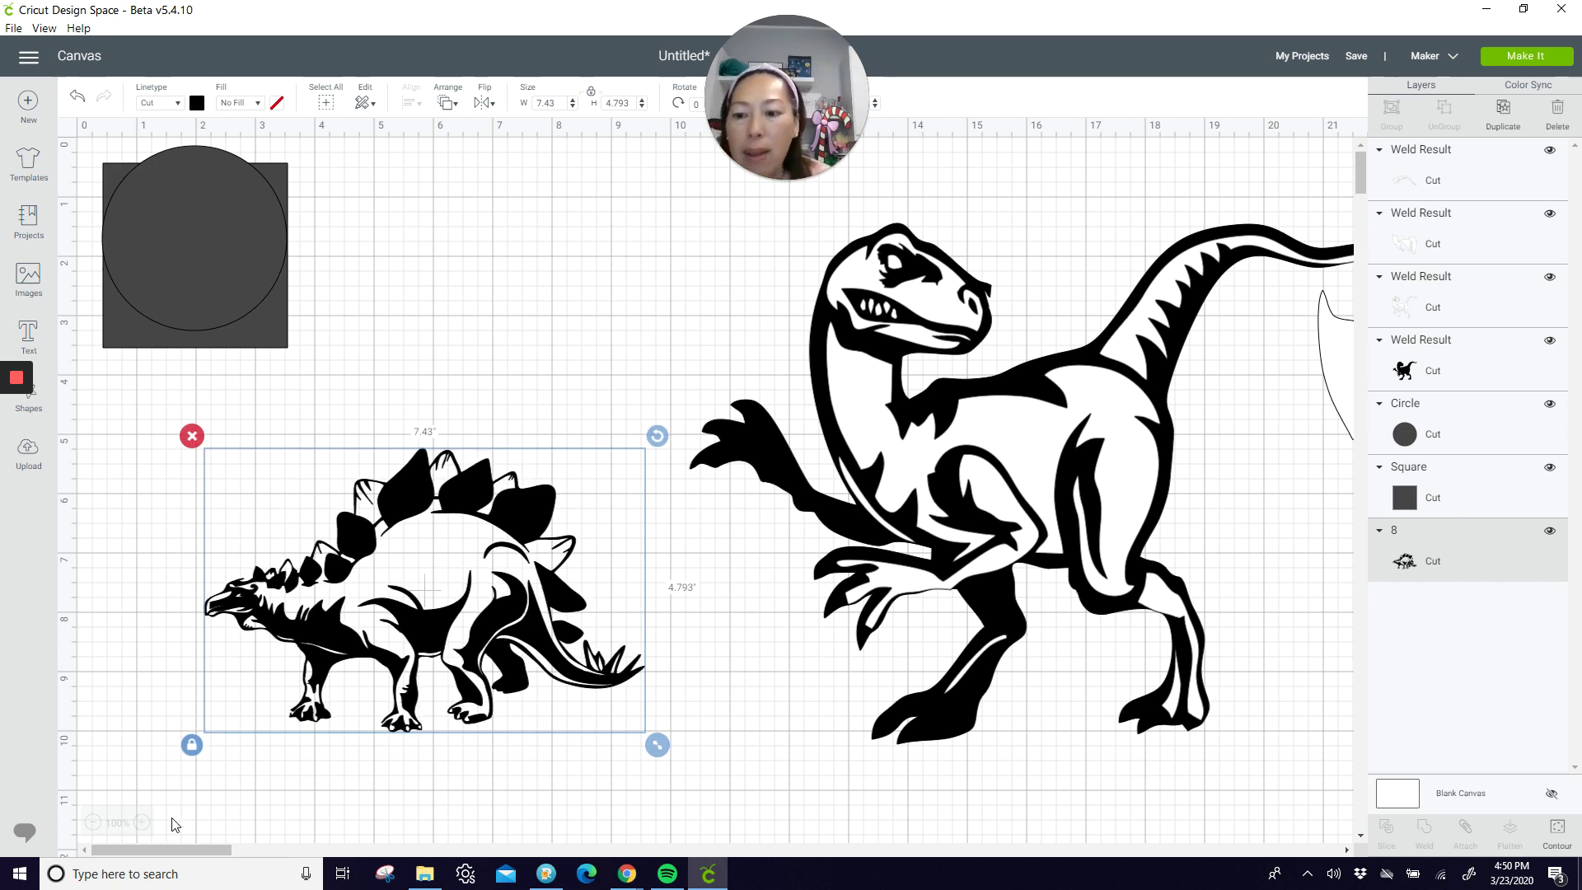
# Examine the stegosaurus outline up close along the head, back plates, tail and feet for gaps.
pyautogui.click(143, 822)
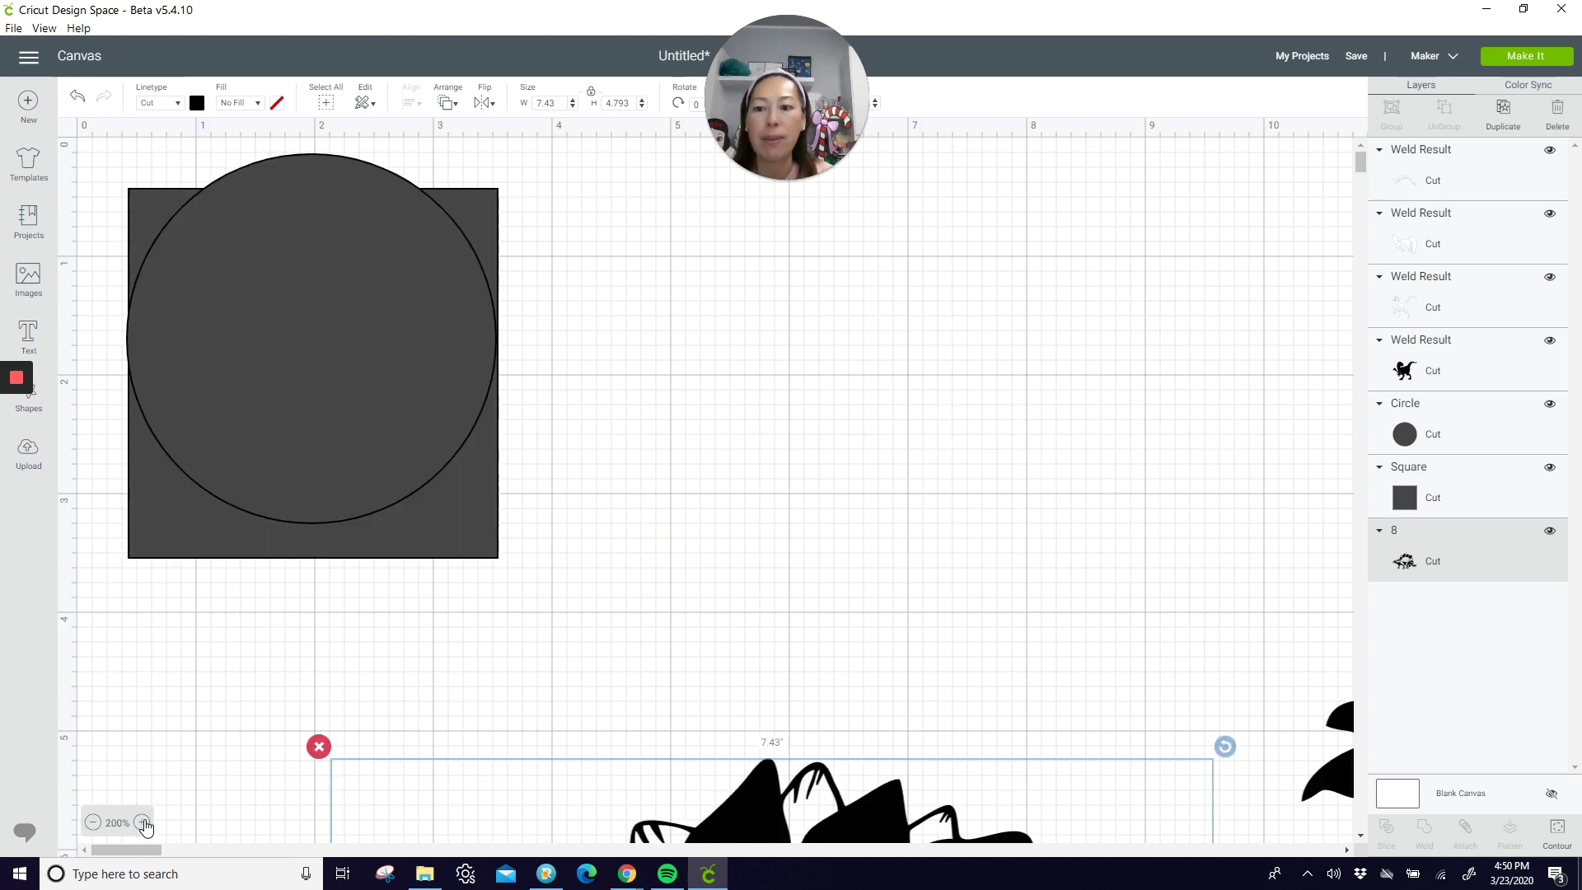
pyautogui.click(142, 822)
pyautogui.scroll(-10, 441, 579)
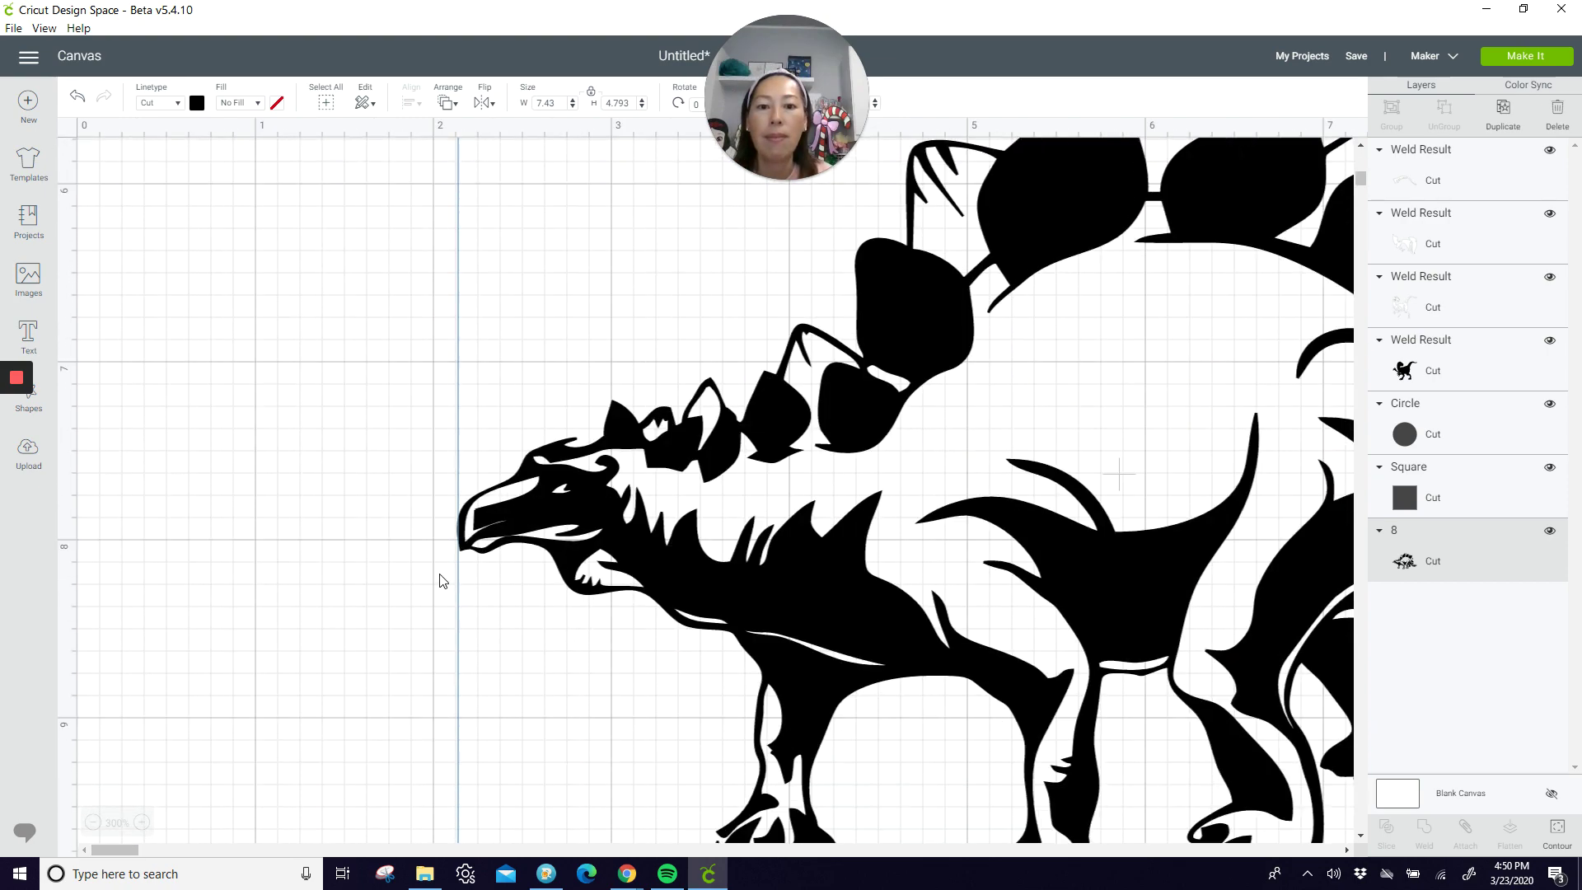
pyautogui.scroll(-1, 441, 581)
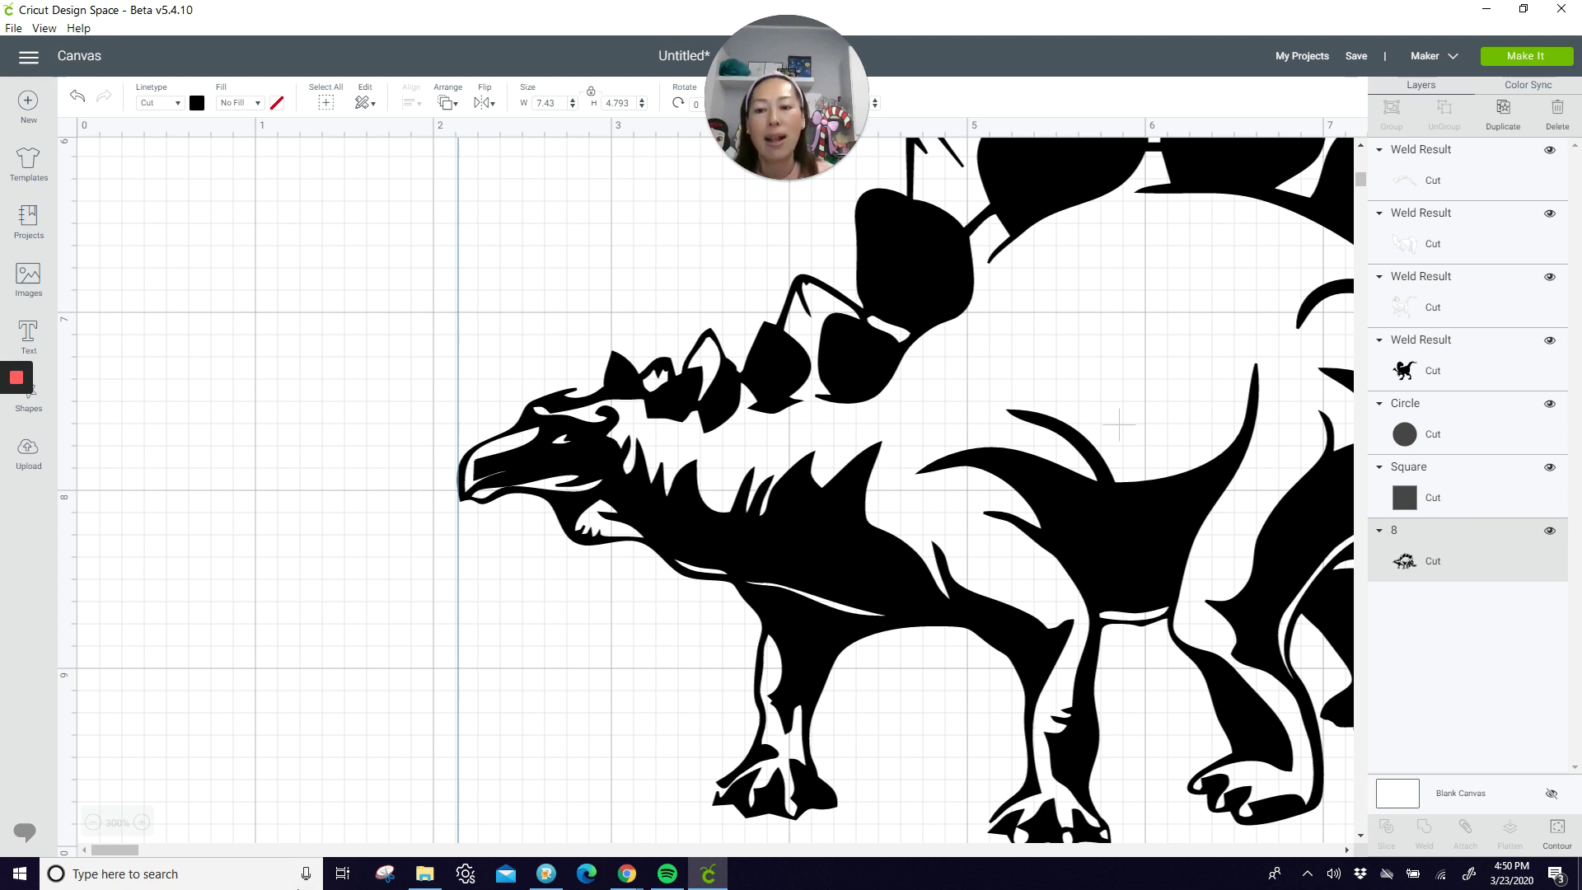
pyautogui.moveTo(132, 851); pyautogui.dragTo(151, 856)
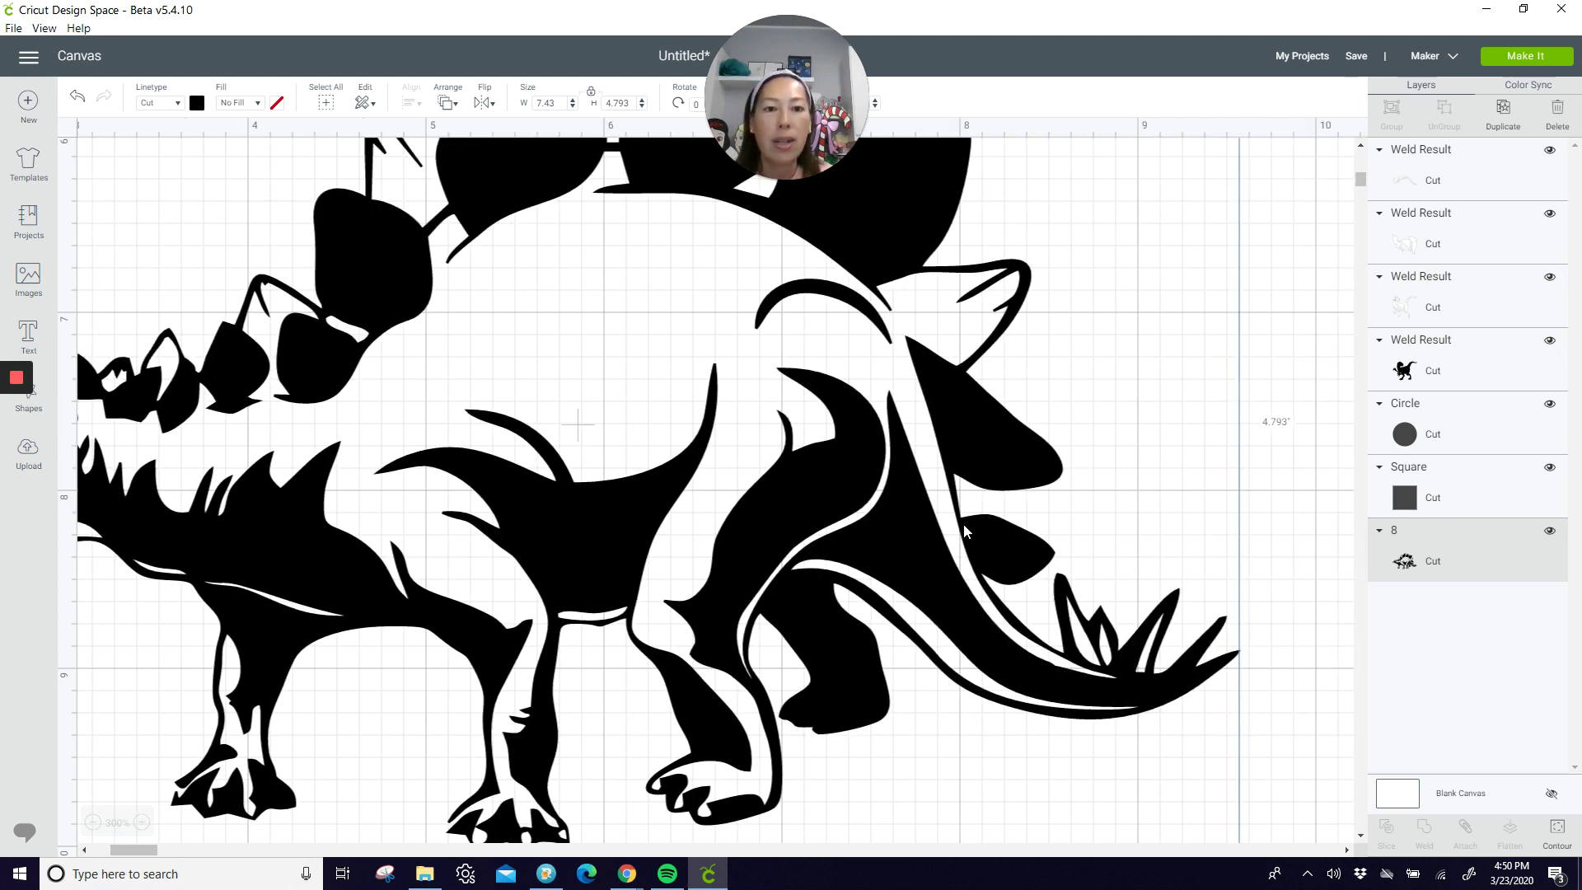
pyautogui.scroll(3, 882, 399)
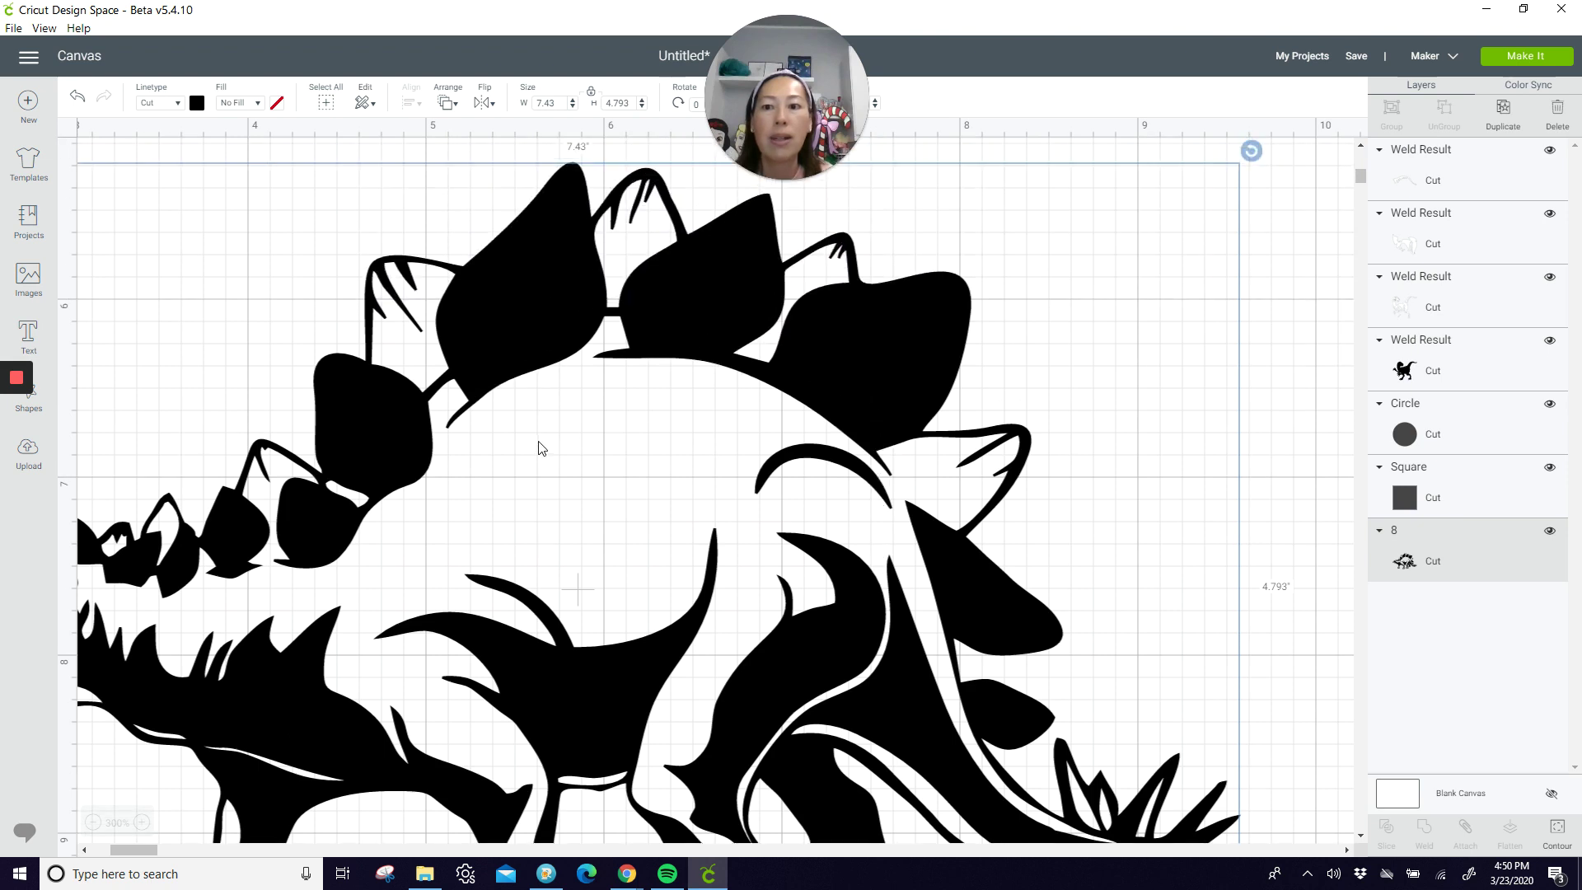
pyautogui.scroll(-3, 565, 575)
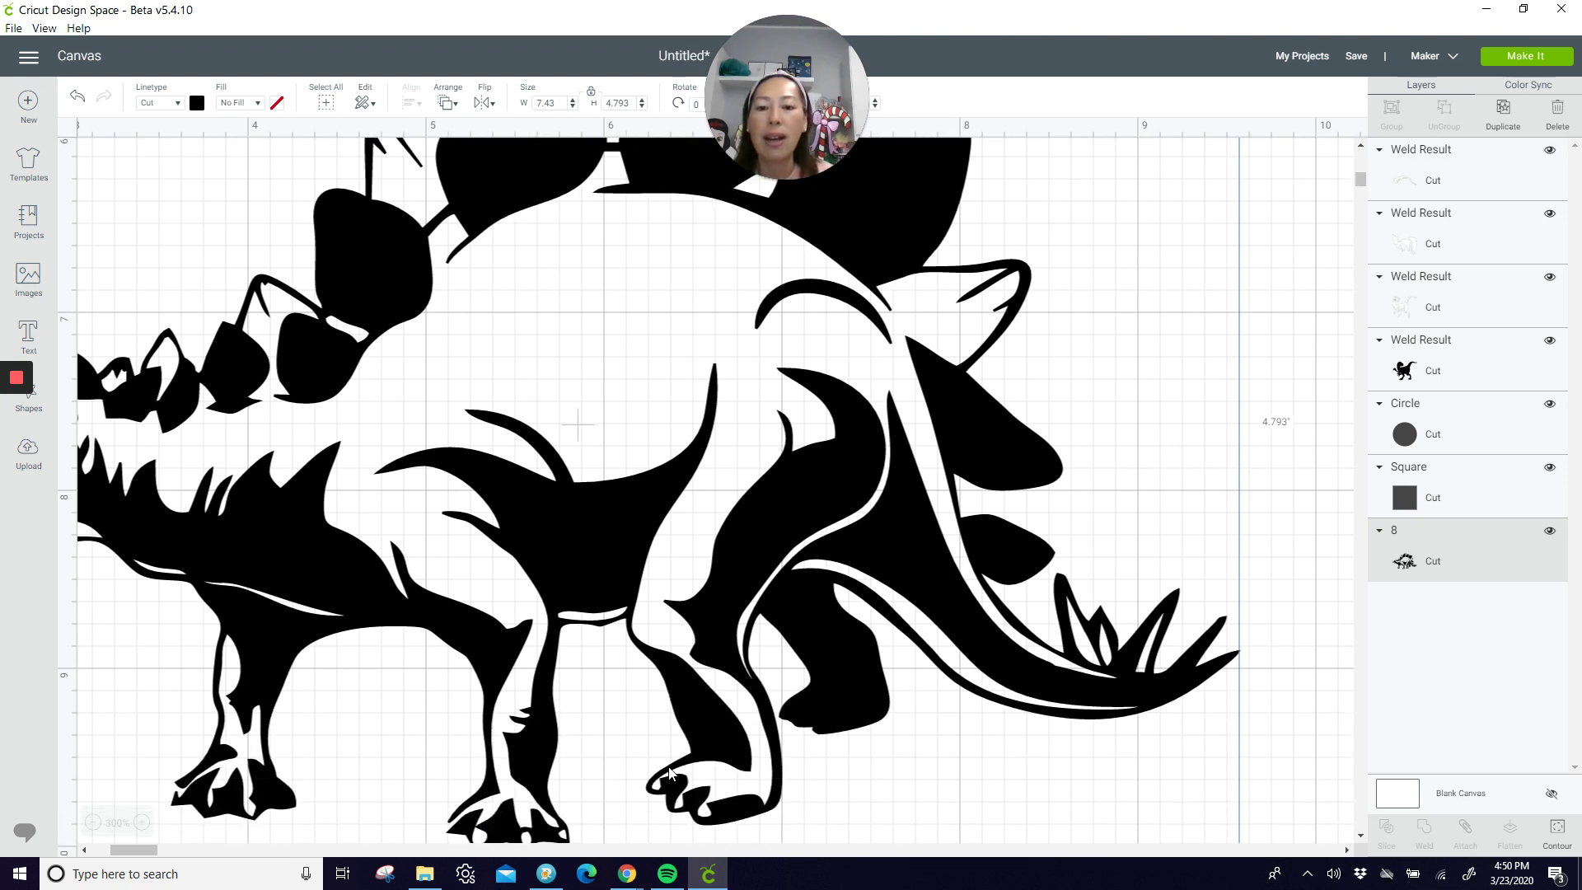
pyautogui.scroll(-2, 634, 794)
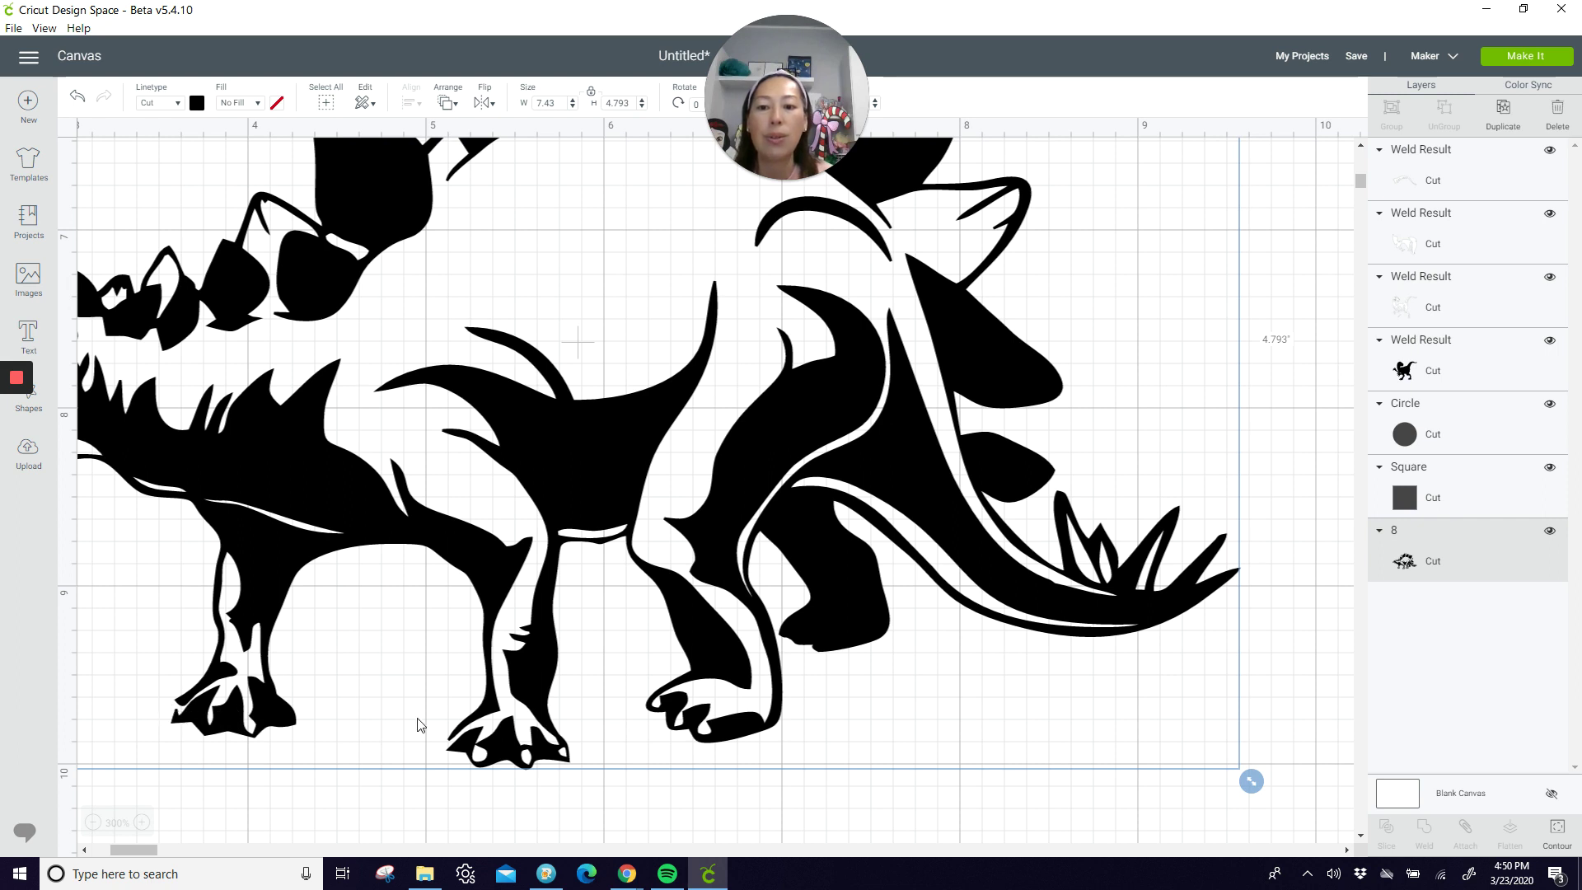
pyautogui.moveTo(128, 842); pyautogui.dragTo(115, 849)
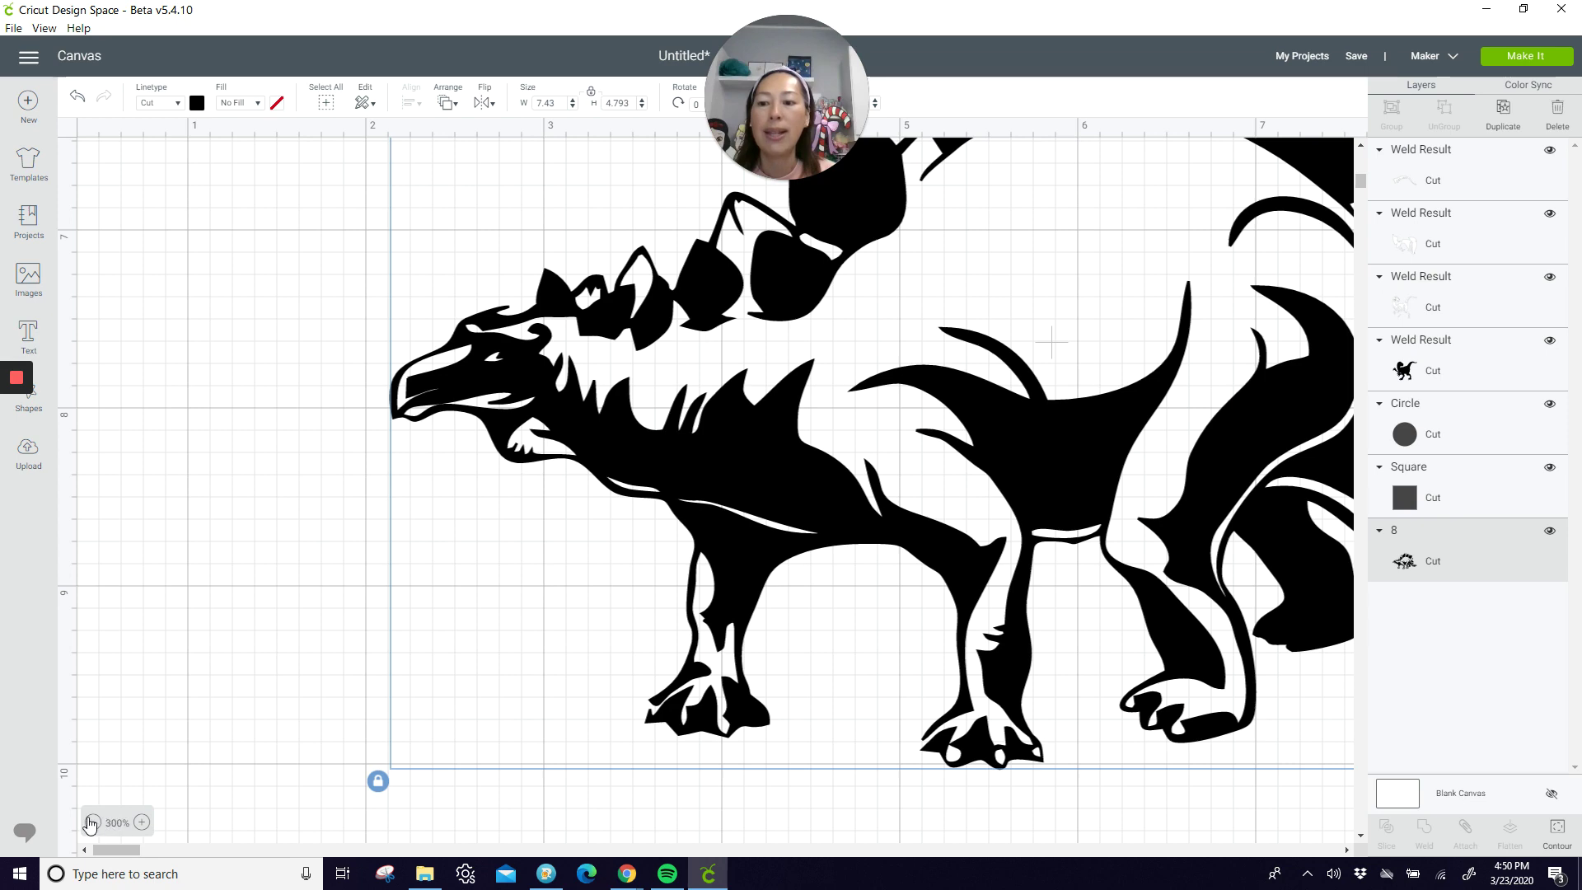
pyautogui.click(92, 821)
pyautogui.click(92, 822)
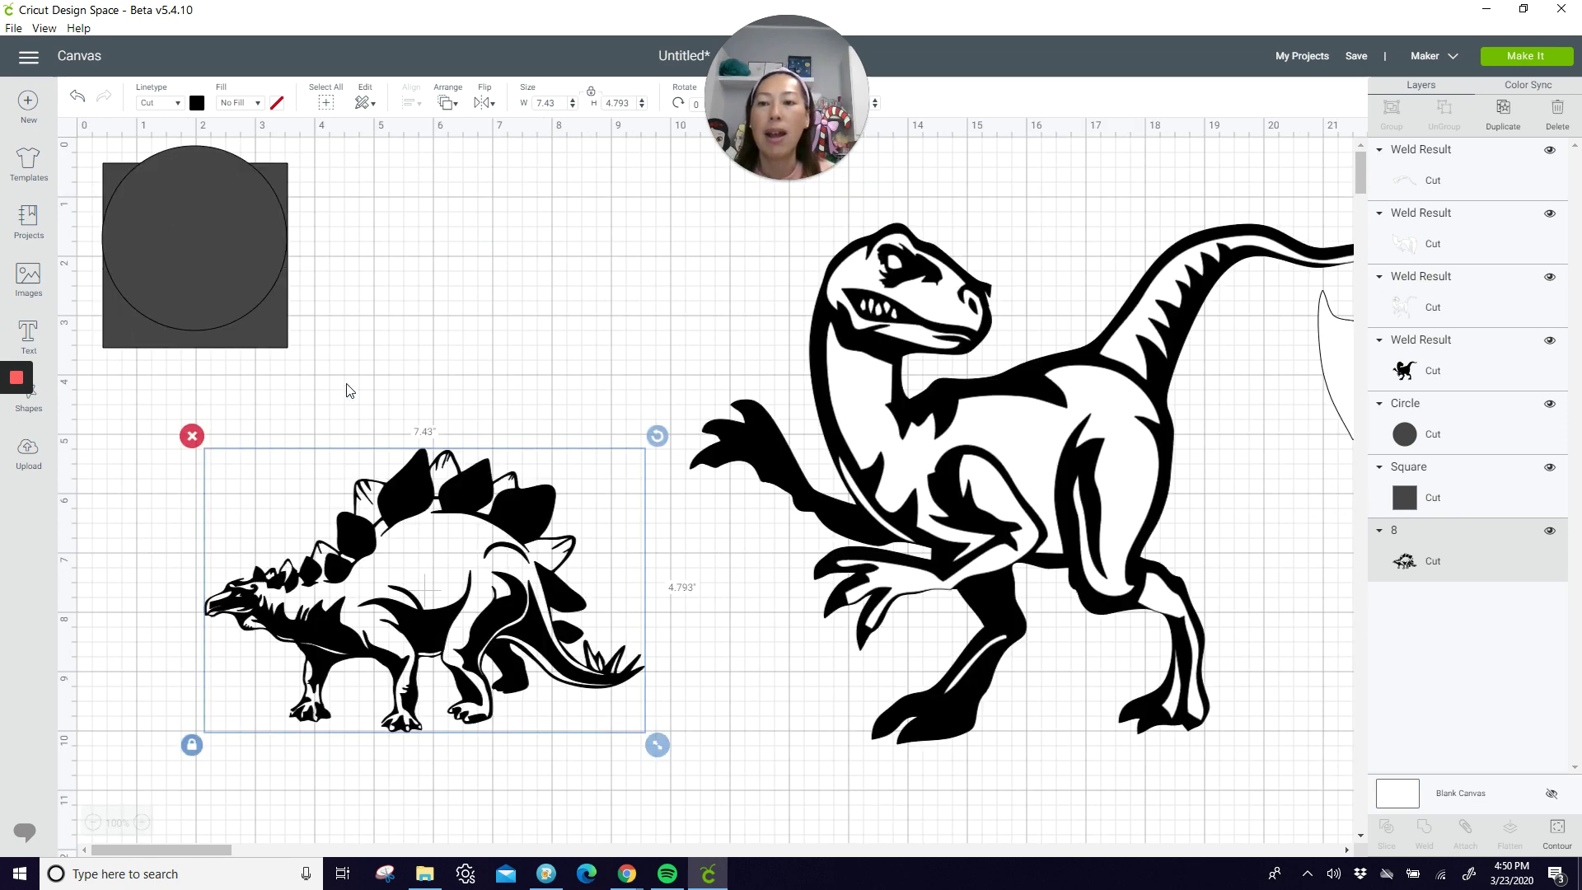
# Spread the circle and square apart above the stegosaurus and shrink the square into a thin bar about 0.083 by 0.431 inches.
pyautogui.moveTo(224, 230); pyautogui.dragTo(582, 280)
pyautogui.moveTo(234, 264); pyautogui.dragTo(381, 324)
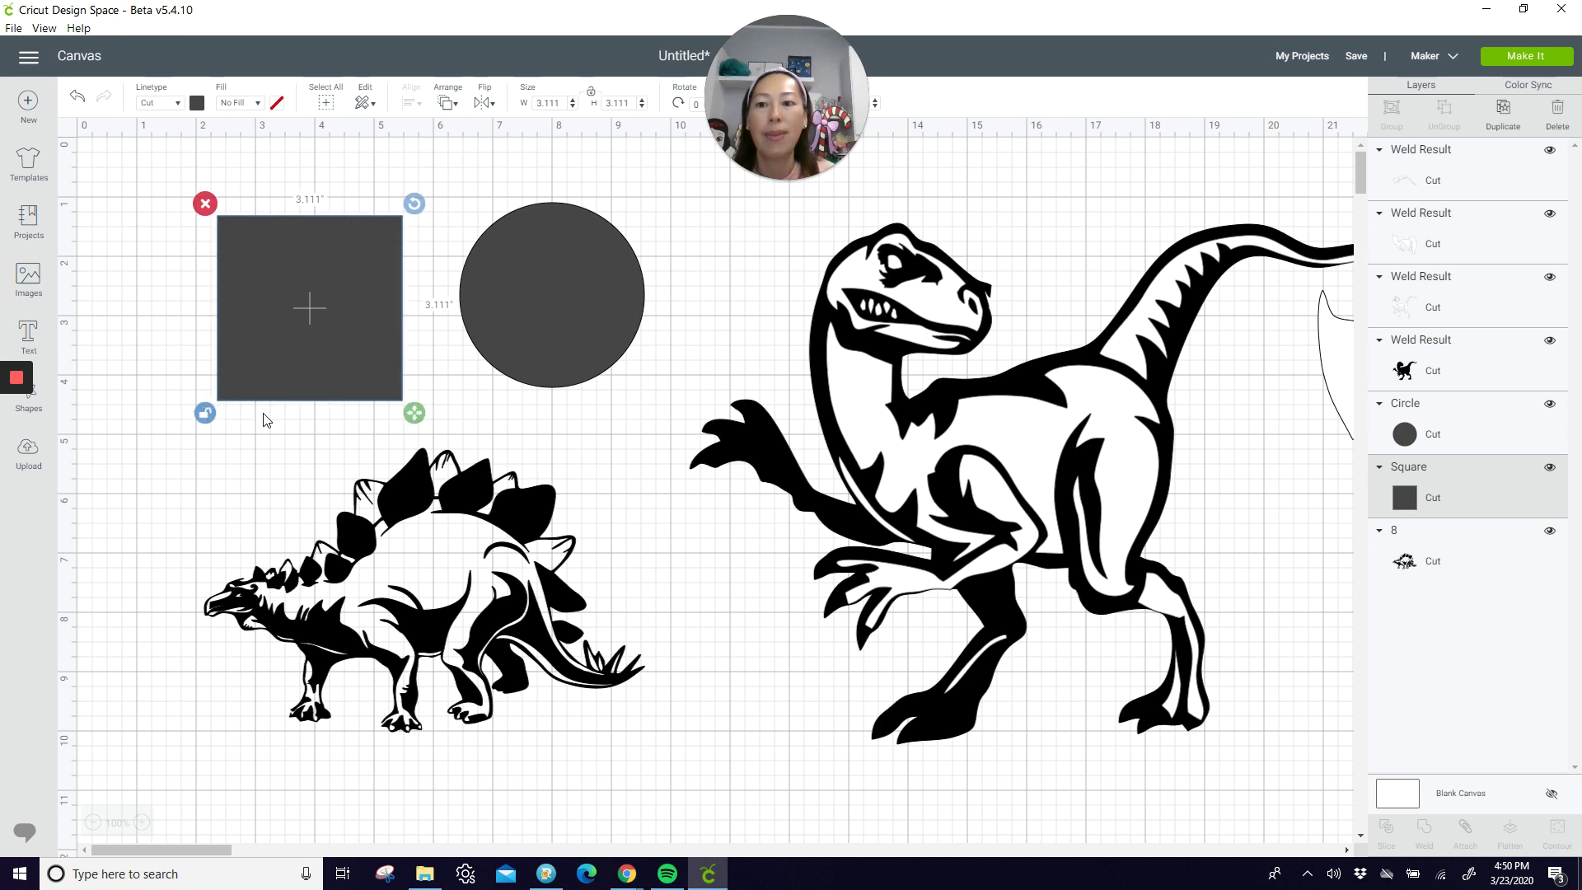
pyautogui.moveTo(414, 415); pyautogui.dragTo(235, 255)
pyautogui.click(141, 822)
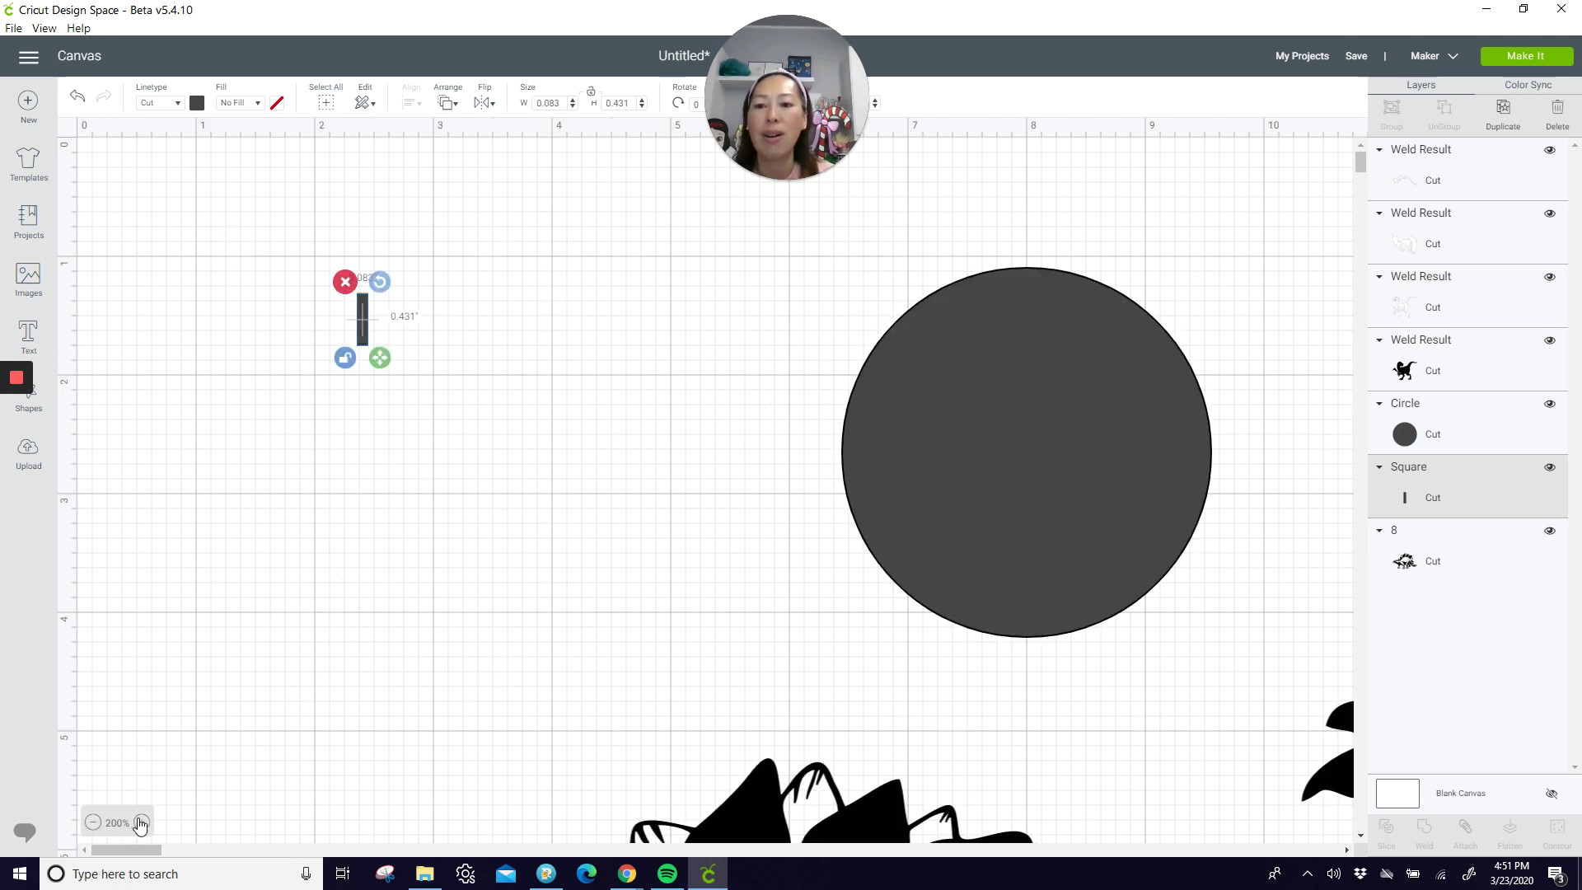
# Move the thin bar beside the stegosaurus's front foot and shrink it to about 0.035 by 0.153 inches.
pyautogui.scroll(-4, 400, 343)
pyautogui.scroll(3, 375, 272)
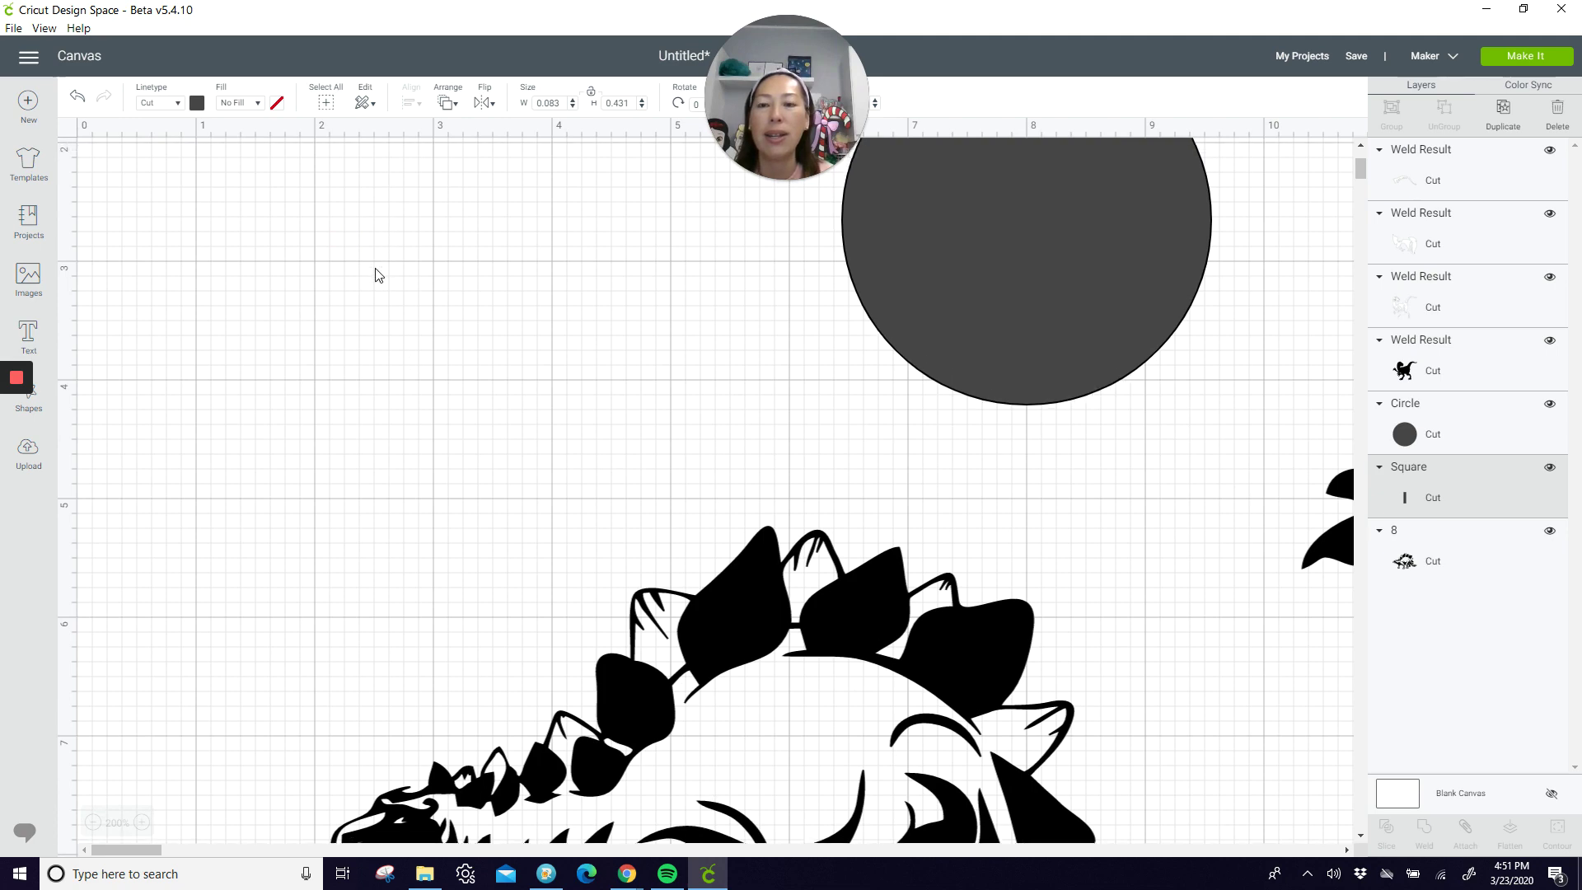
pyautogui.moveTo(360, 275); pyautogui.dragTo(251, 754)
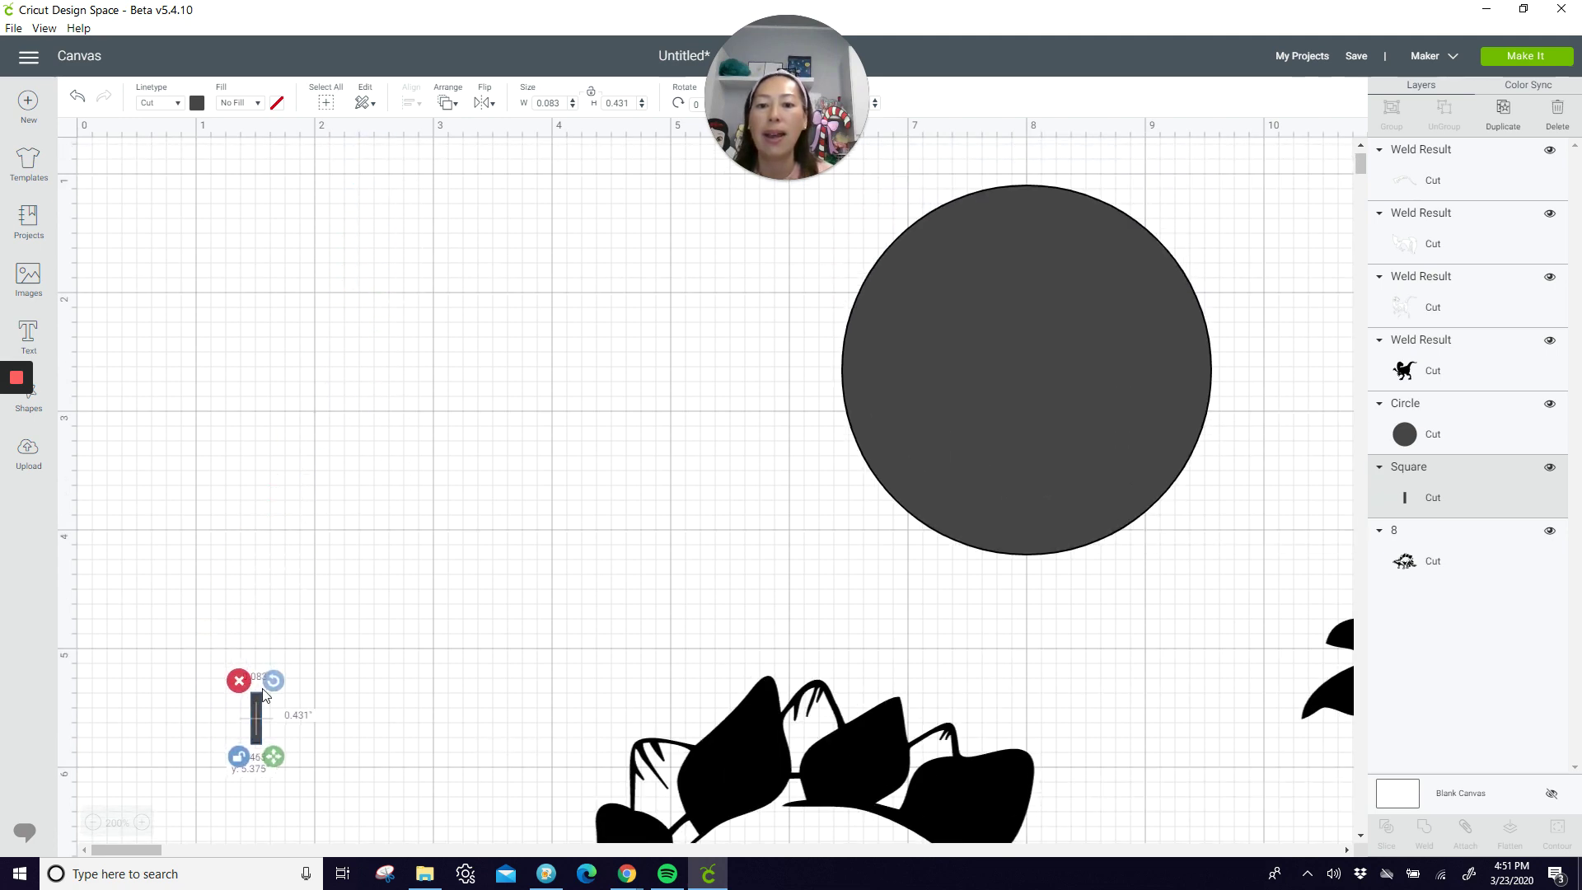
pyautogui.scroll(-4, 356, 594)
pyautogui.scroll(-2, 377, 573)
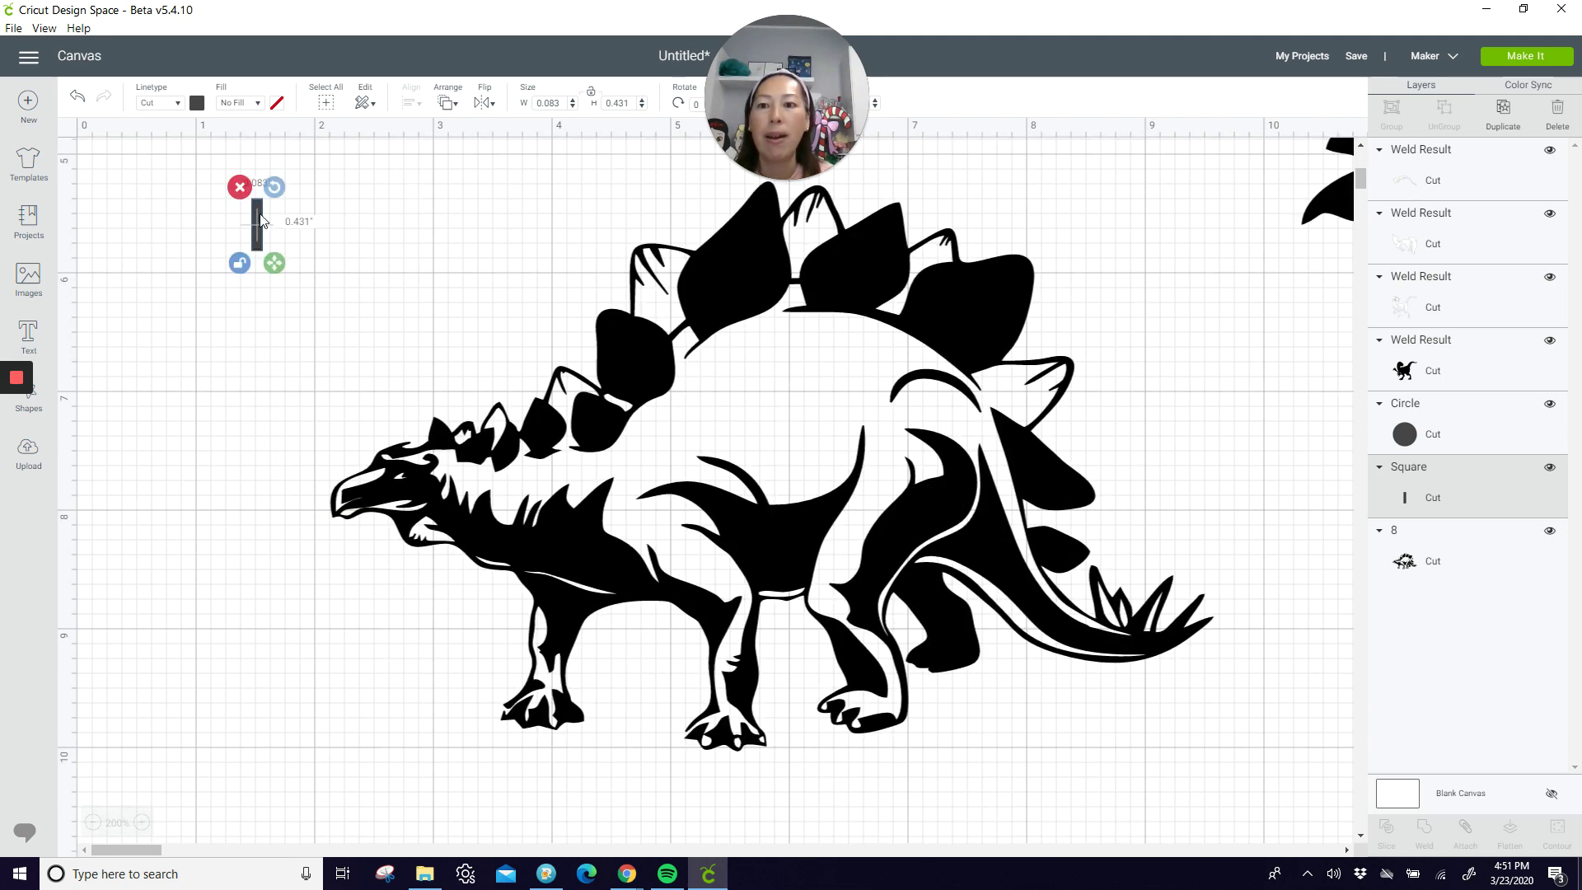
pyautogui.moveTo(261, 221); pyautogui.dragTo(441, 732)
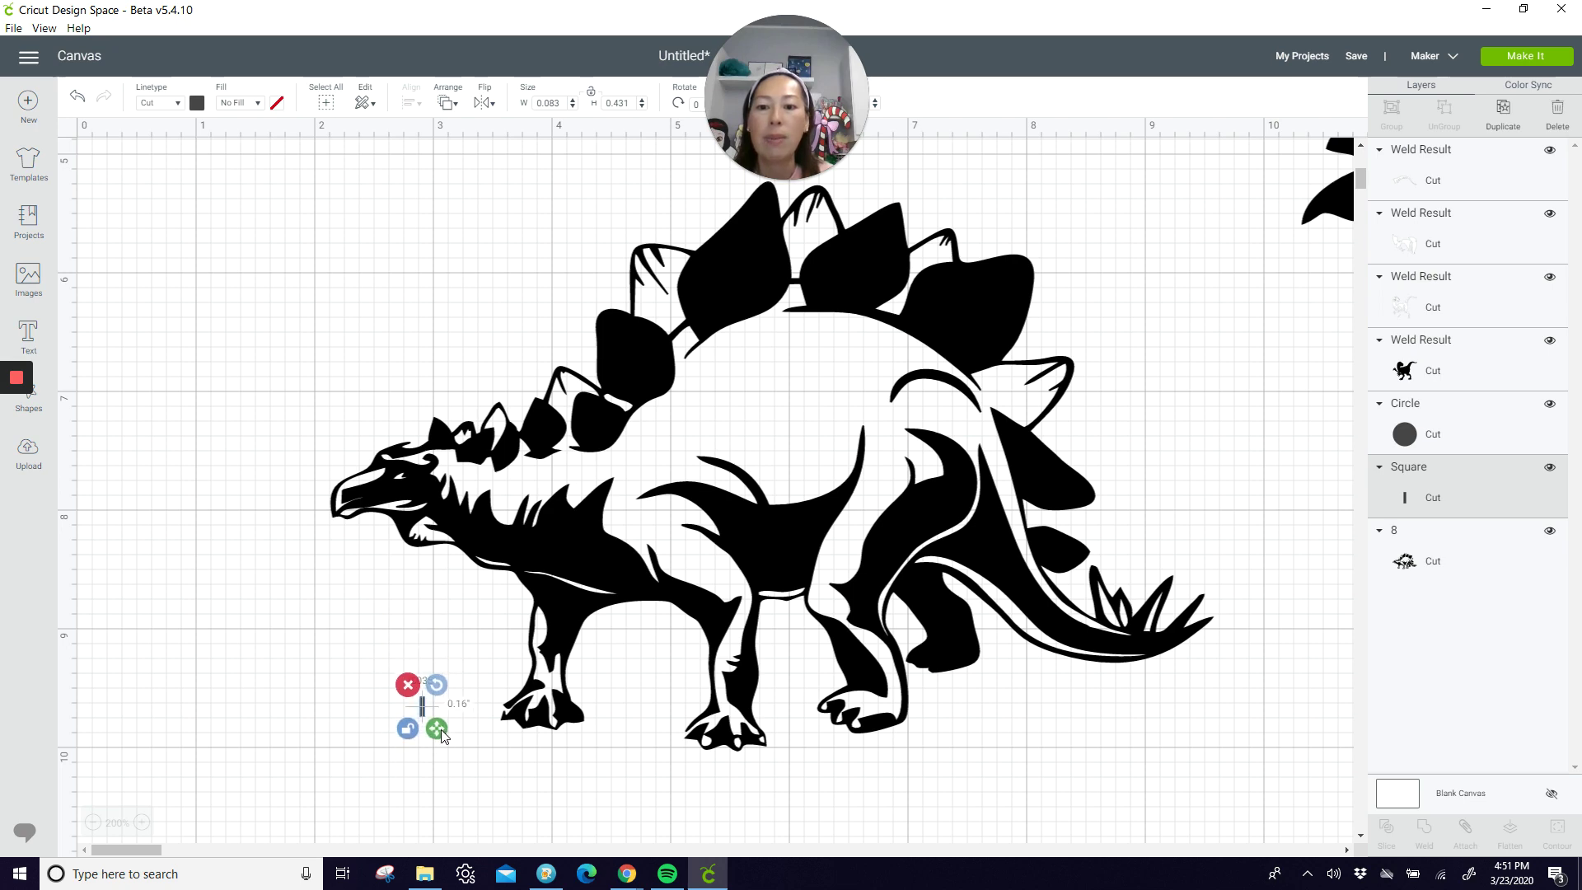
# Duplicate the small bar and place the original over the gap in the stegosaurus's foremost foot.
pyautogui.click(1498, 126)
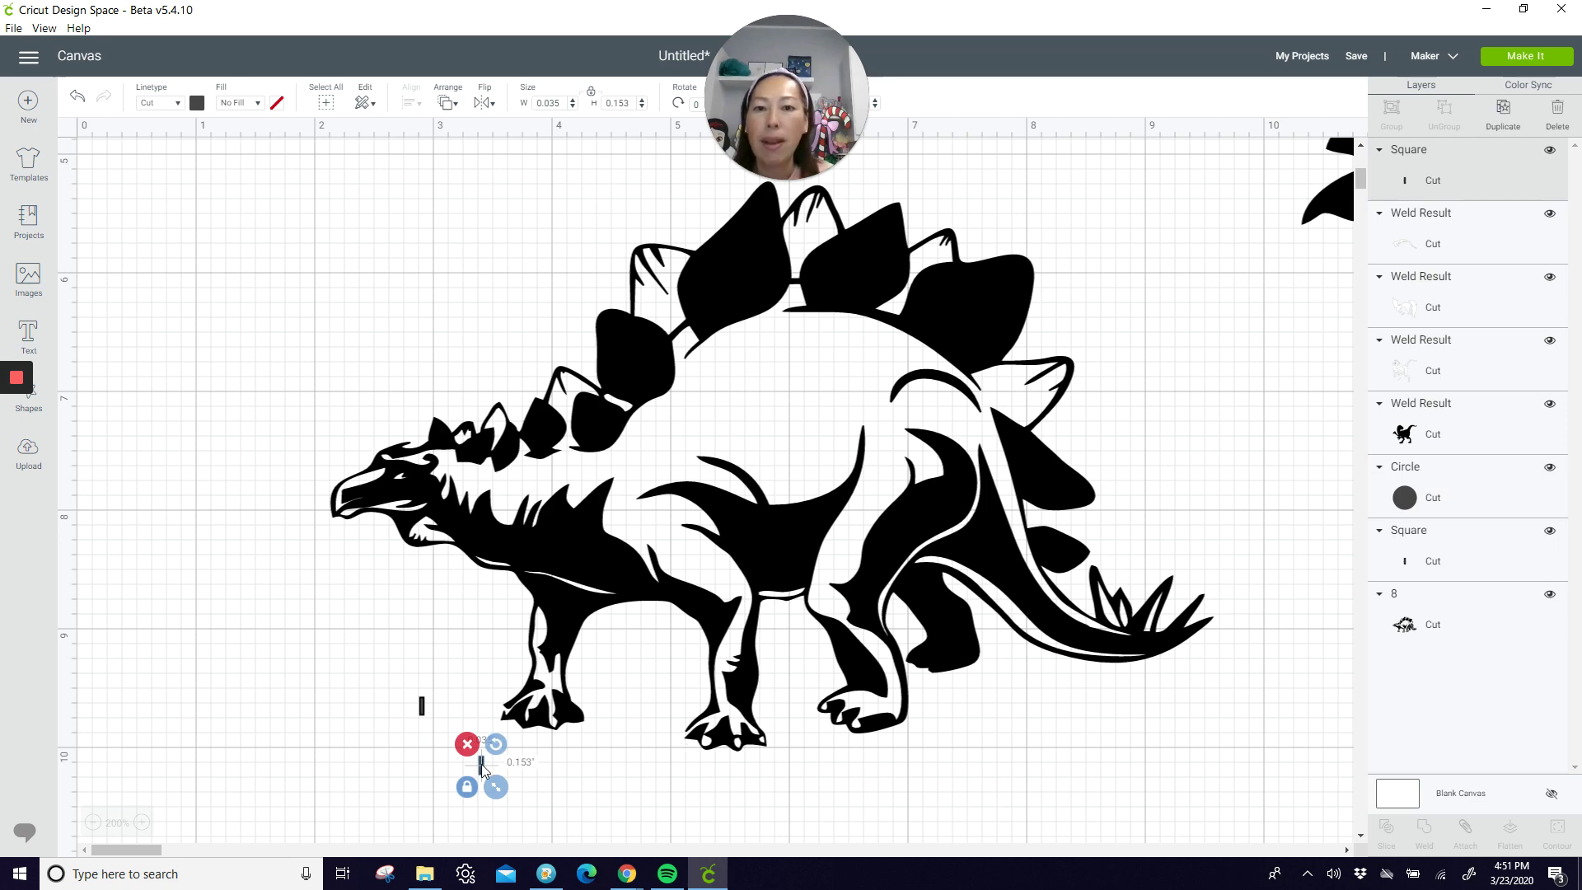
pyautogui.moveTo(422, 709); pyautogui.dragTo(575, 708)
pyautogui.click(422, 708)
pyautogui.click(545, 715)
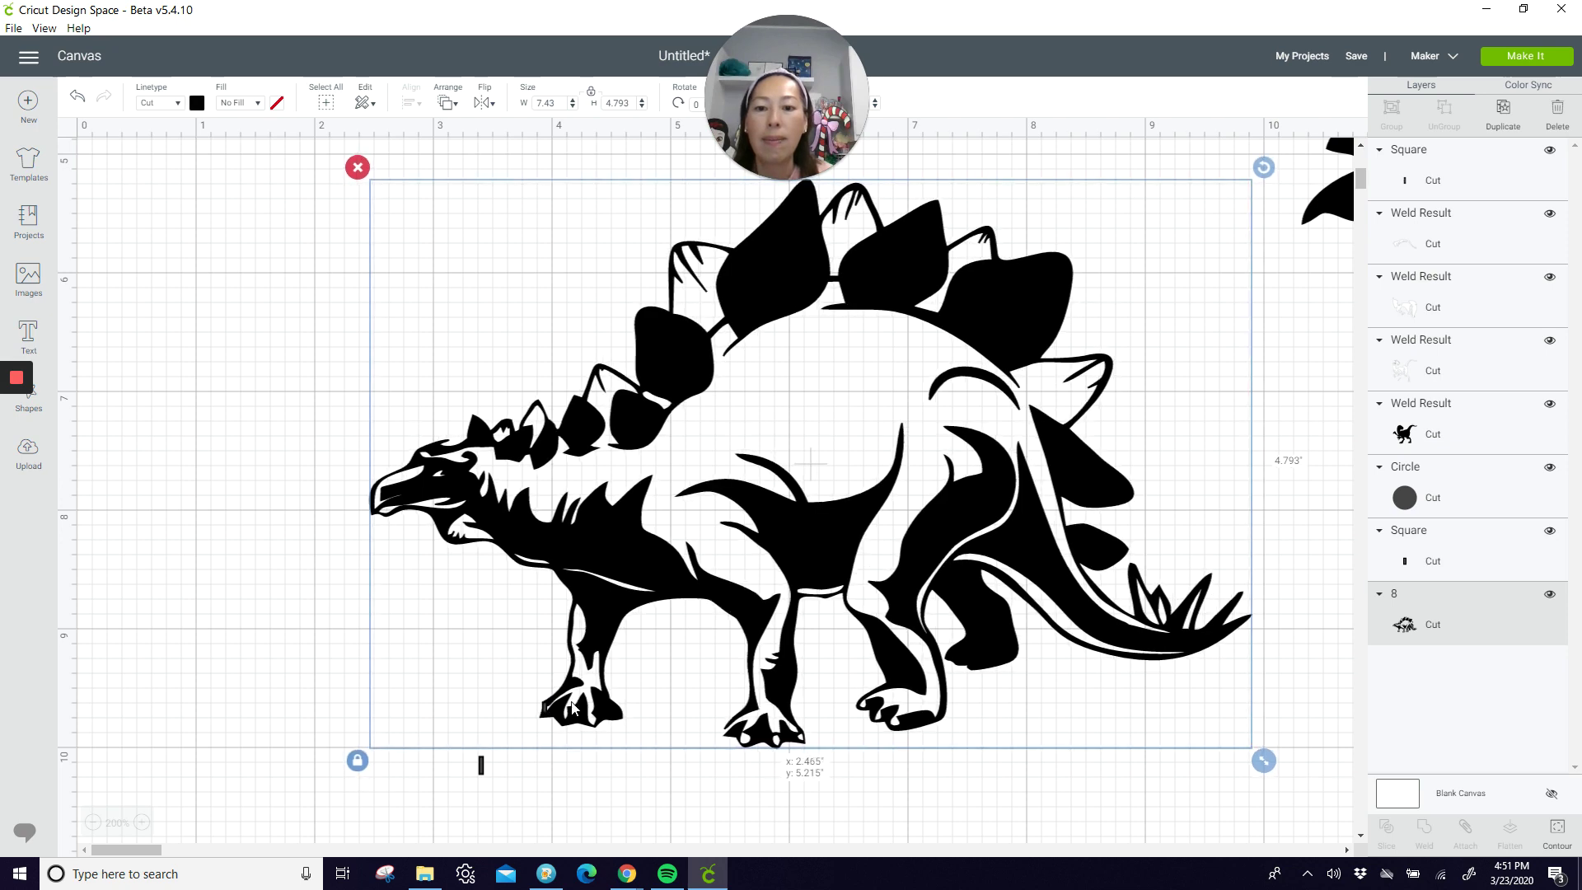
pyautogui.click(504, 789)
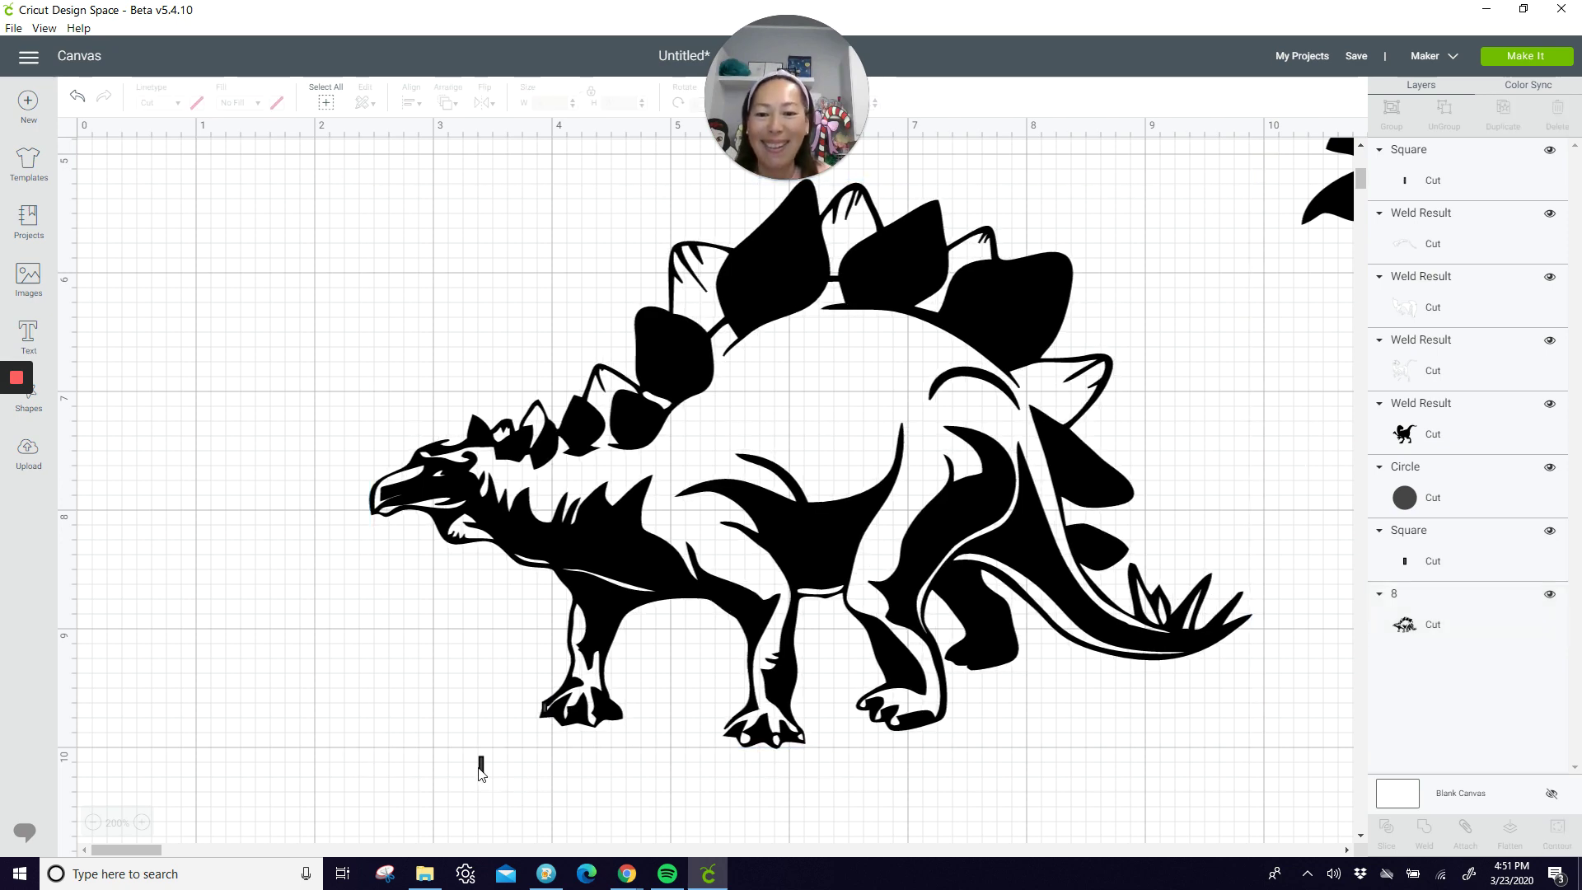
# Place the duplicate bar over the gap in the other front foot, tilted and resized to about 0.056 by 0.088 inches.
pyautogui.moveTo(478, 766); pyautogui.dragTo(577, 789)
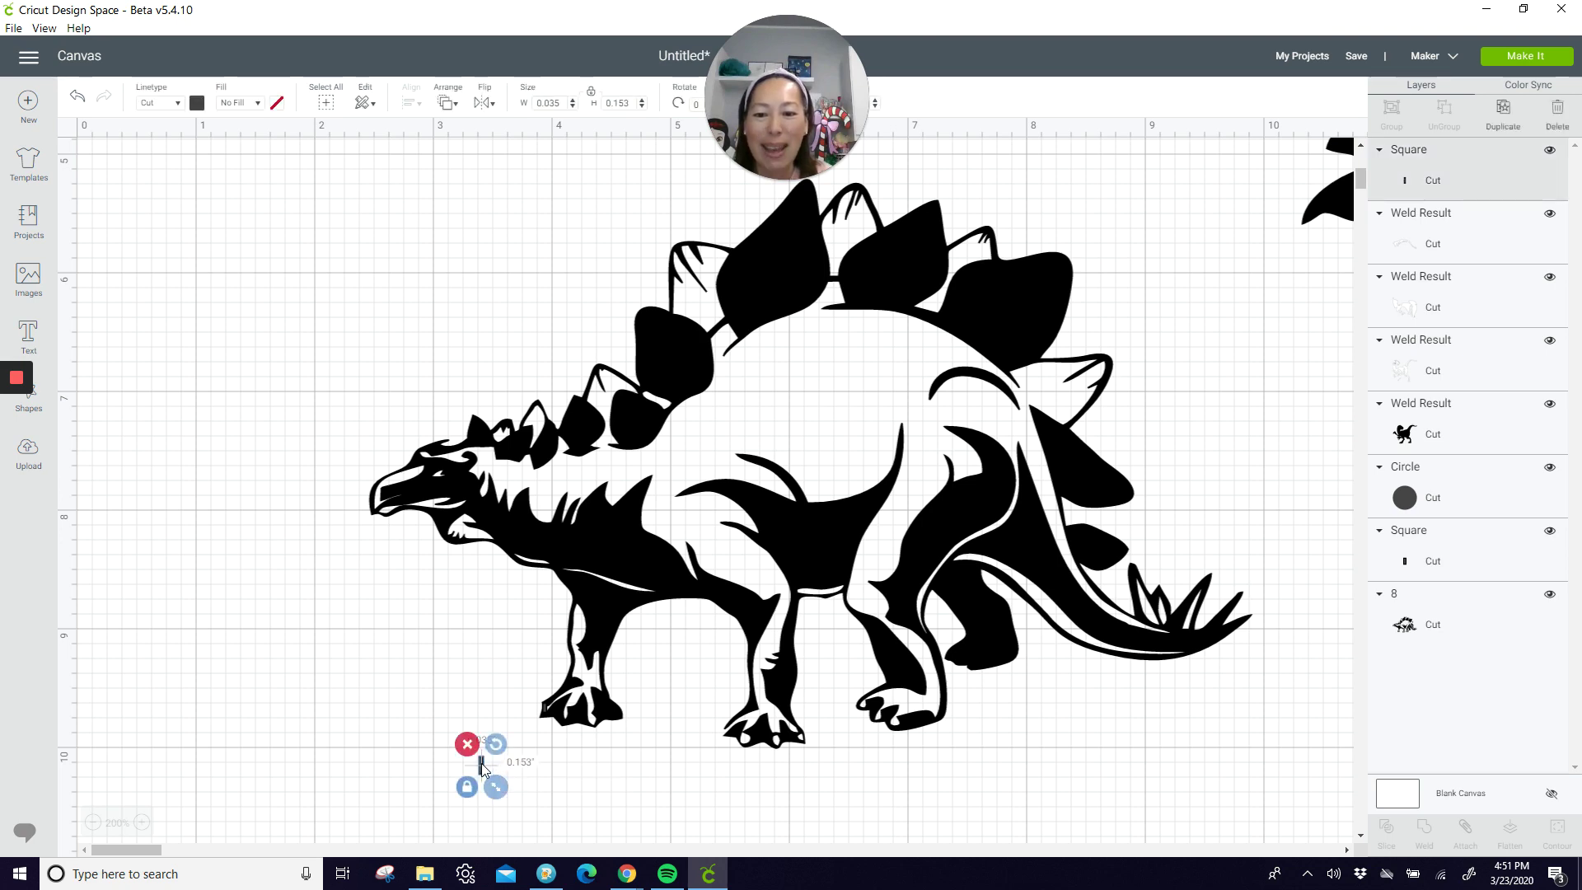
pyautogui.moveTo(483, 768); pyautogui.dragTo(750, 725)
pyautogui.click(711, 755)
pyautogui.click(672, 785)
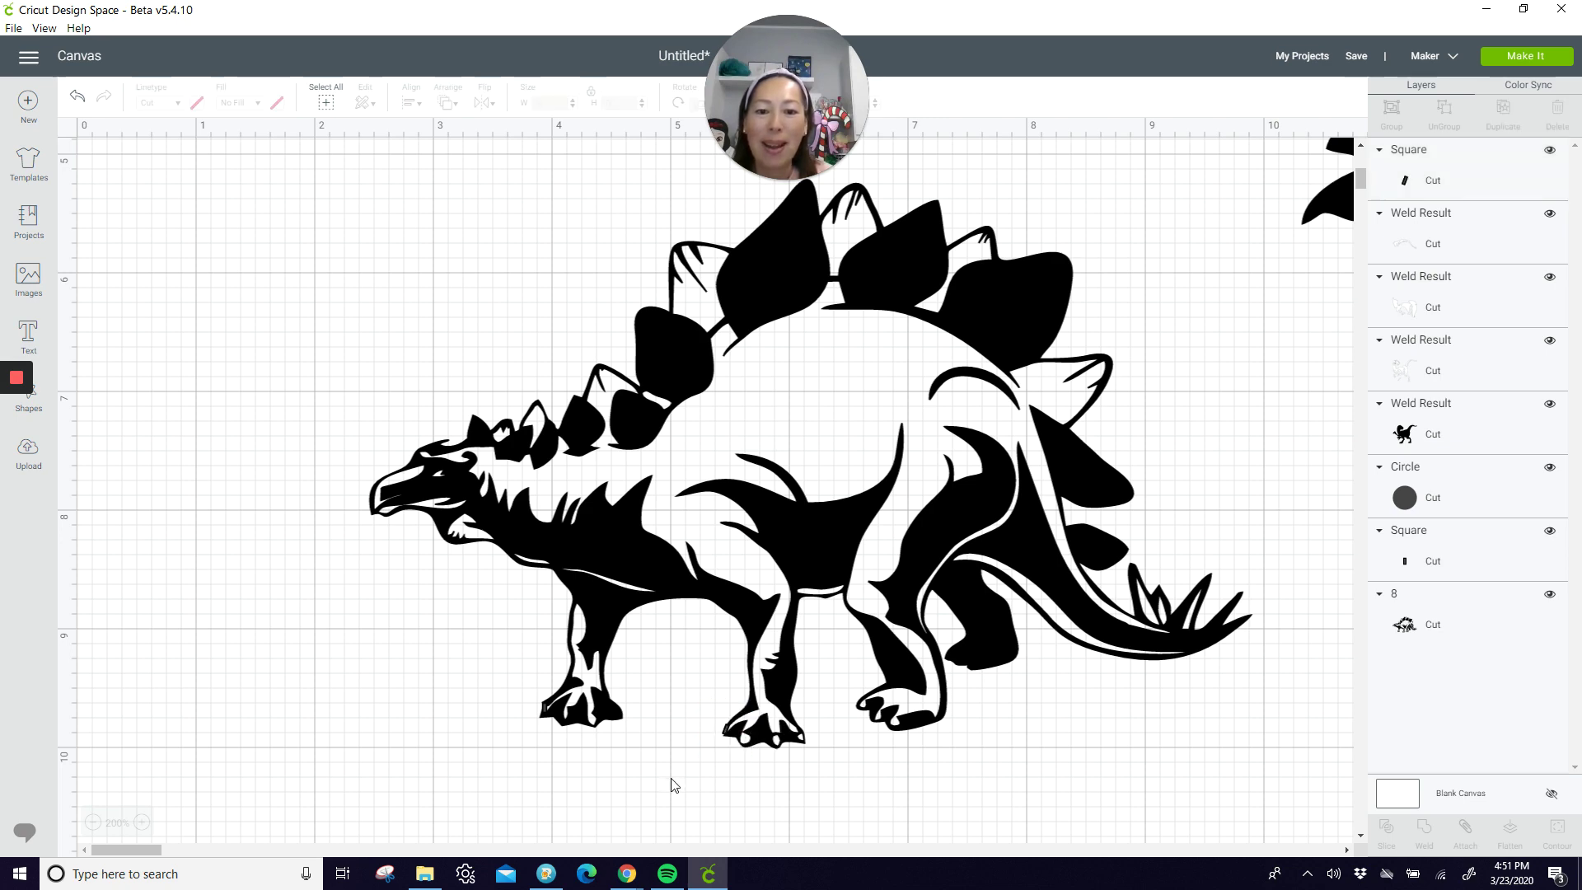
pyautogui.click(727, 738)
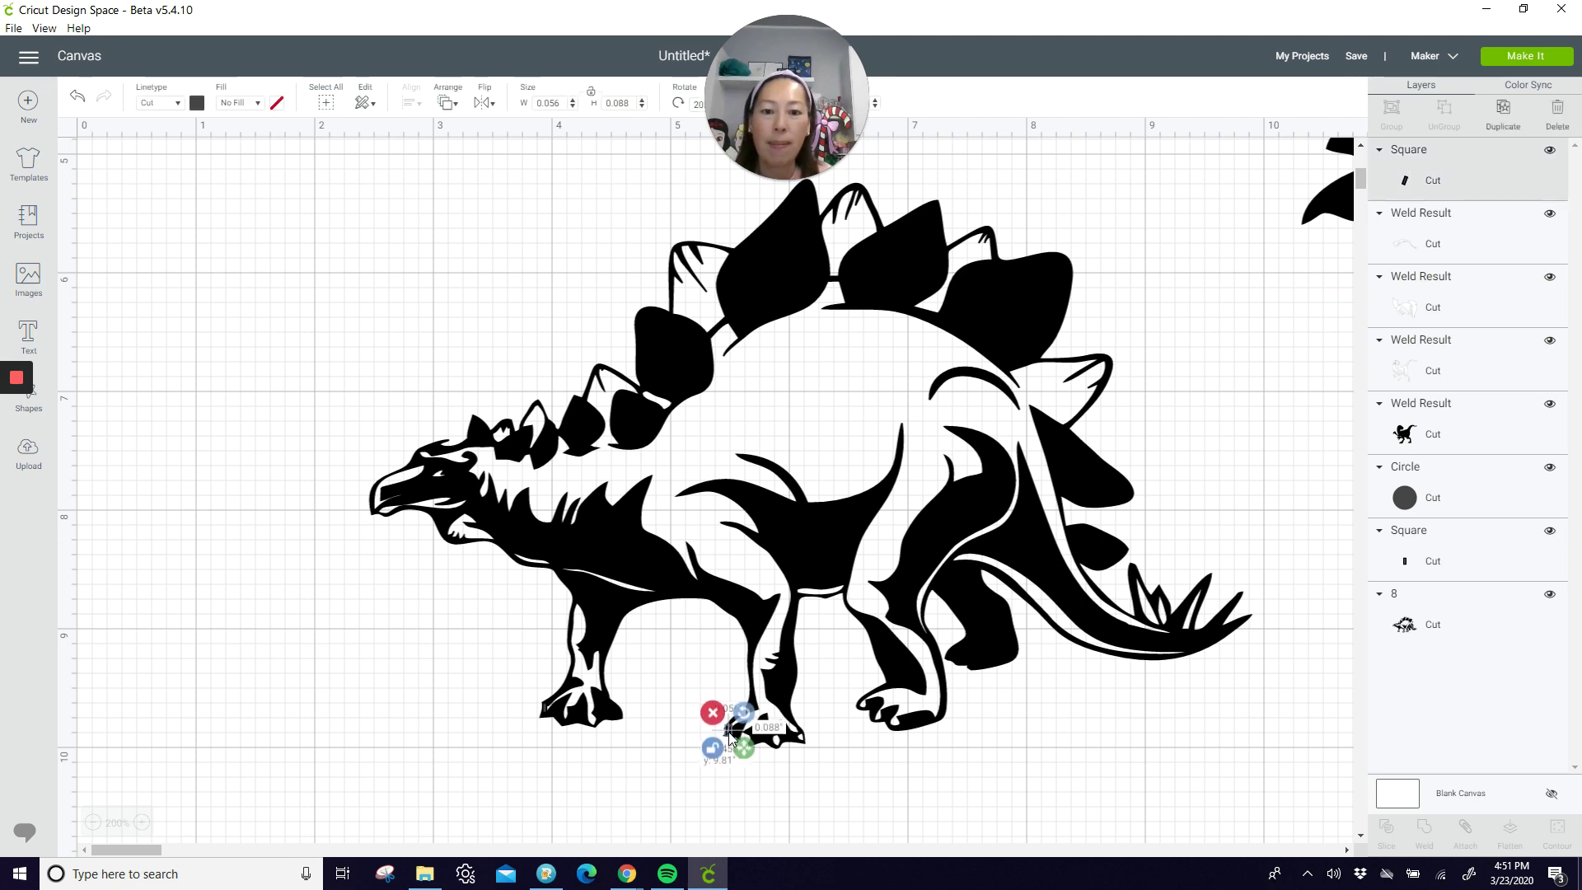
# Weld the stegosaurus together with the two small bars on its front feet.
pyautogui.click(639, 783)
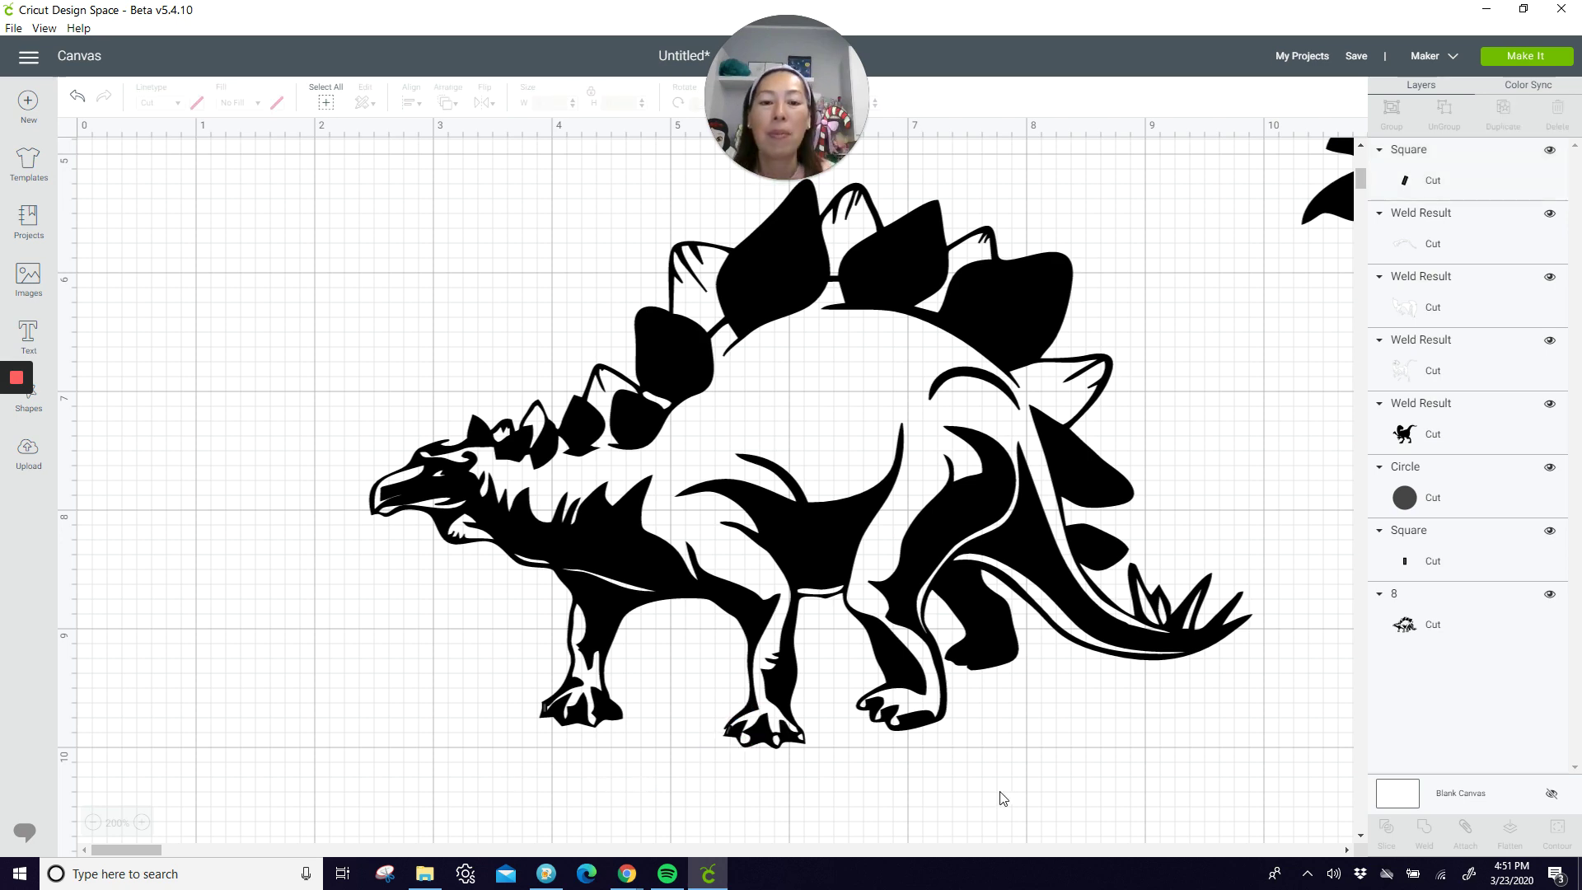
pyautogui.moveTo(984, 812); pyautogui.dragTo(492, 636)
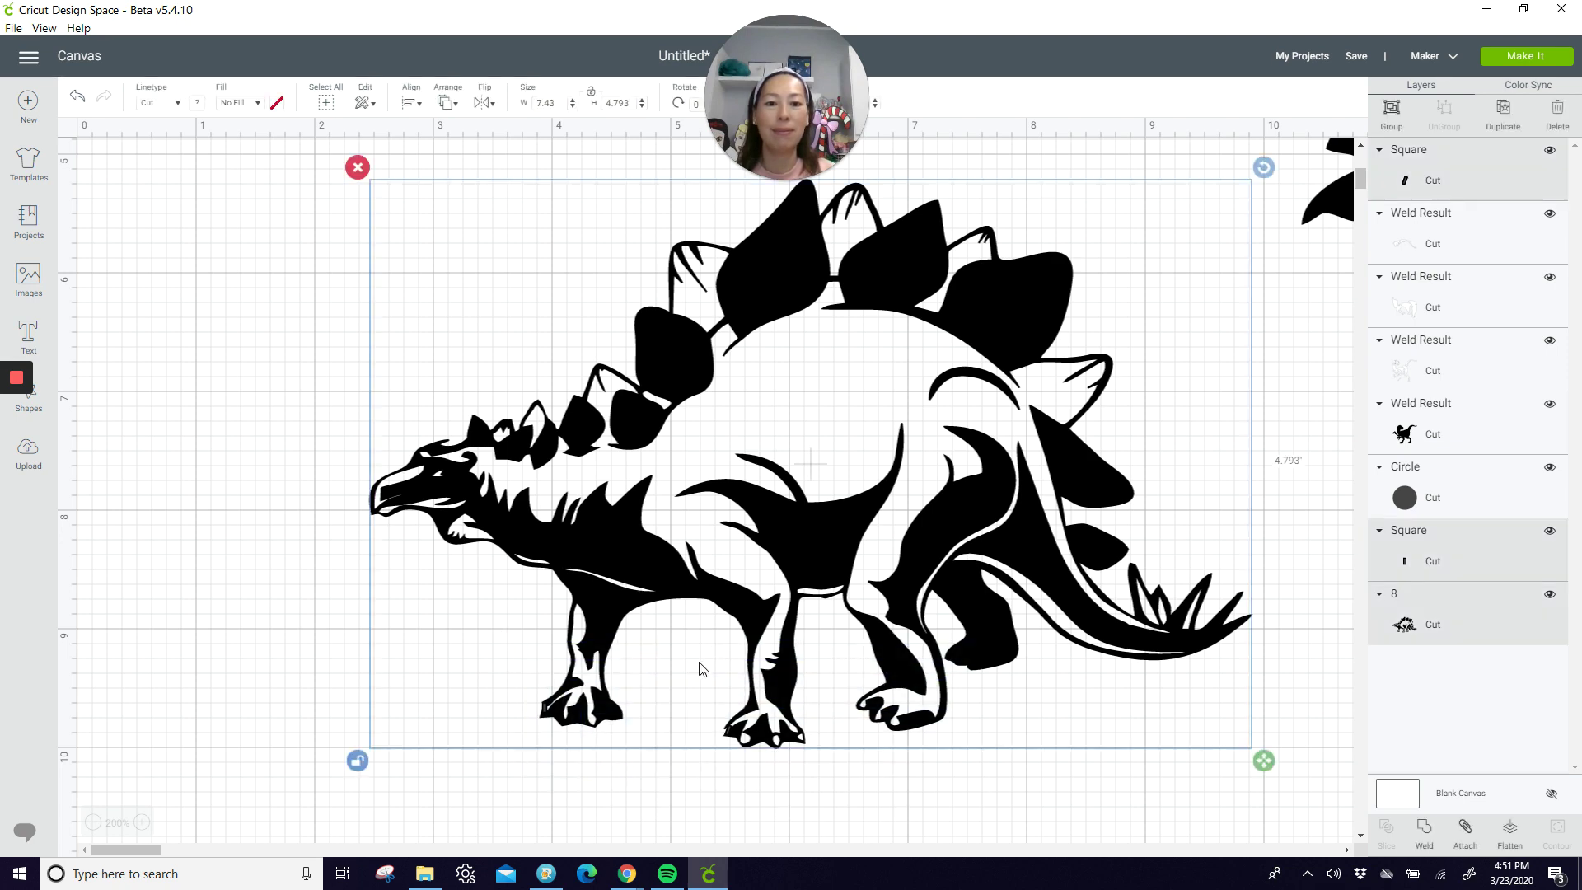
pyautogui.click(1425, 827)
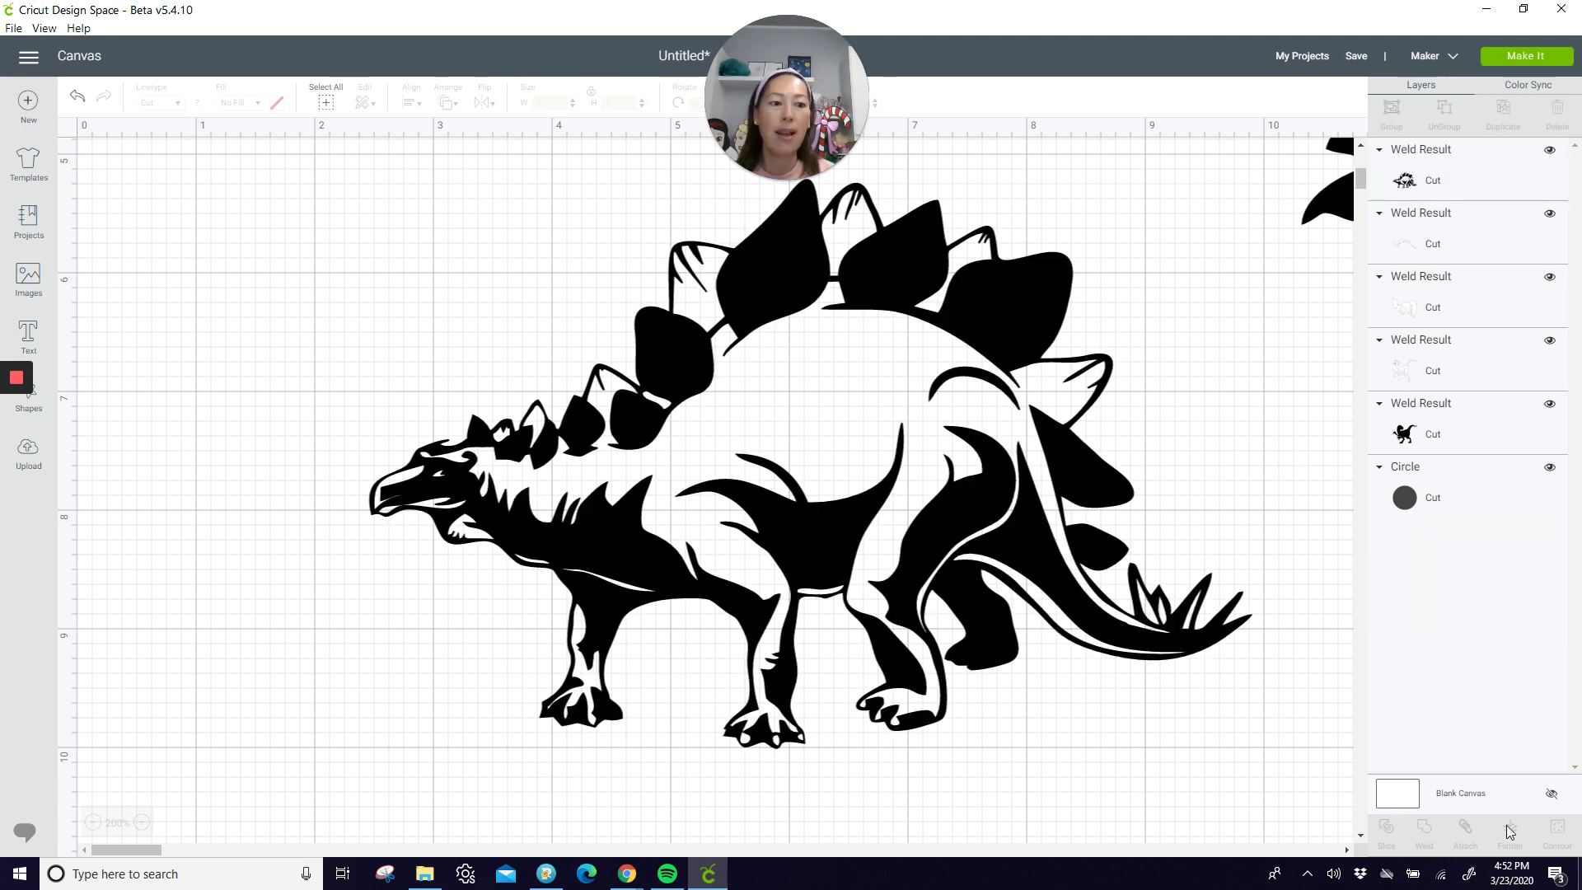
# Hide all contours of the welded stegosaurus to turn it into a solid silhouette.
pyautogui.click(858, 528)
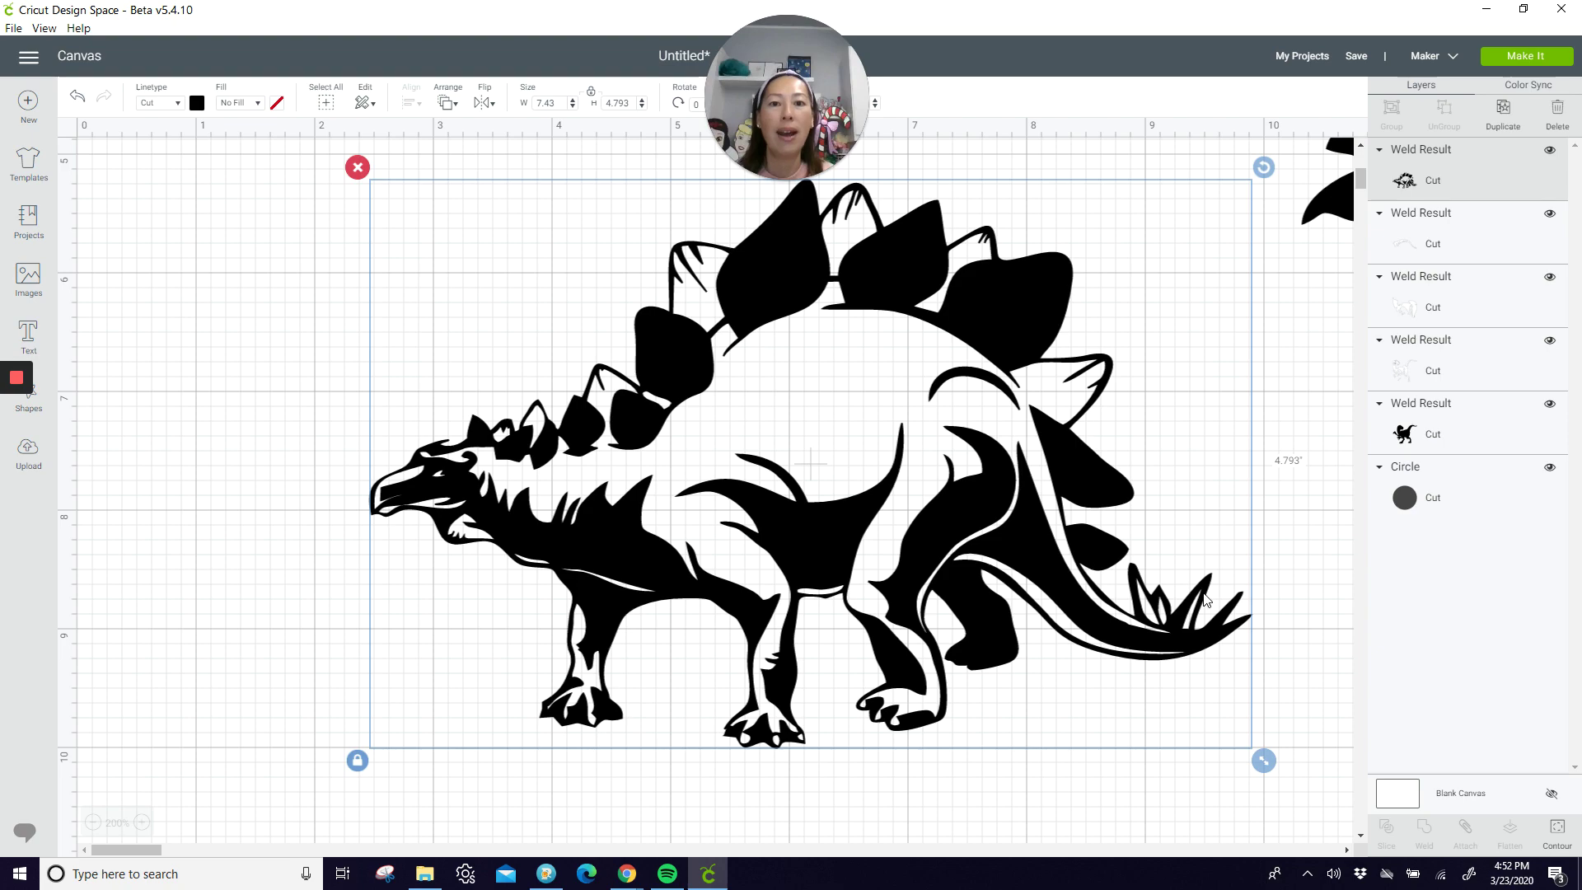
pyautogui.click(1538, 832)
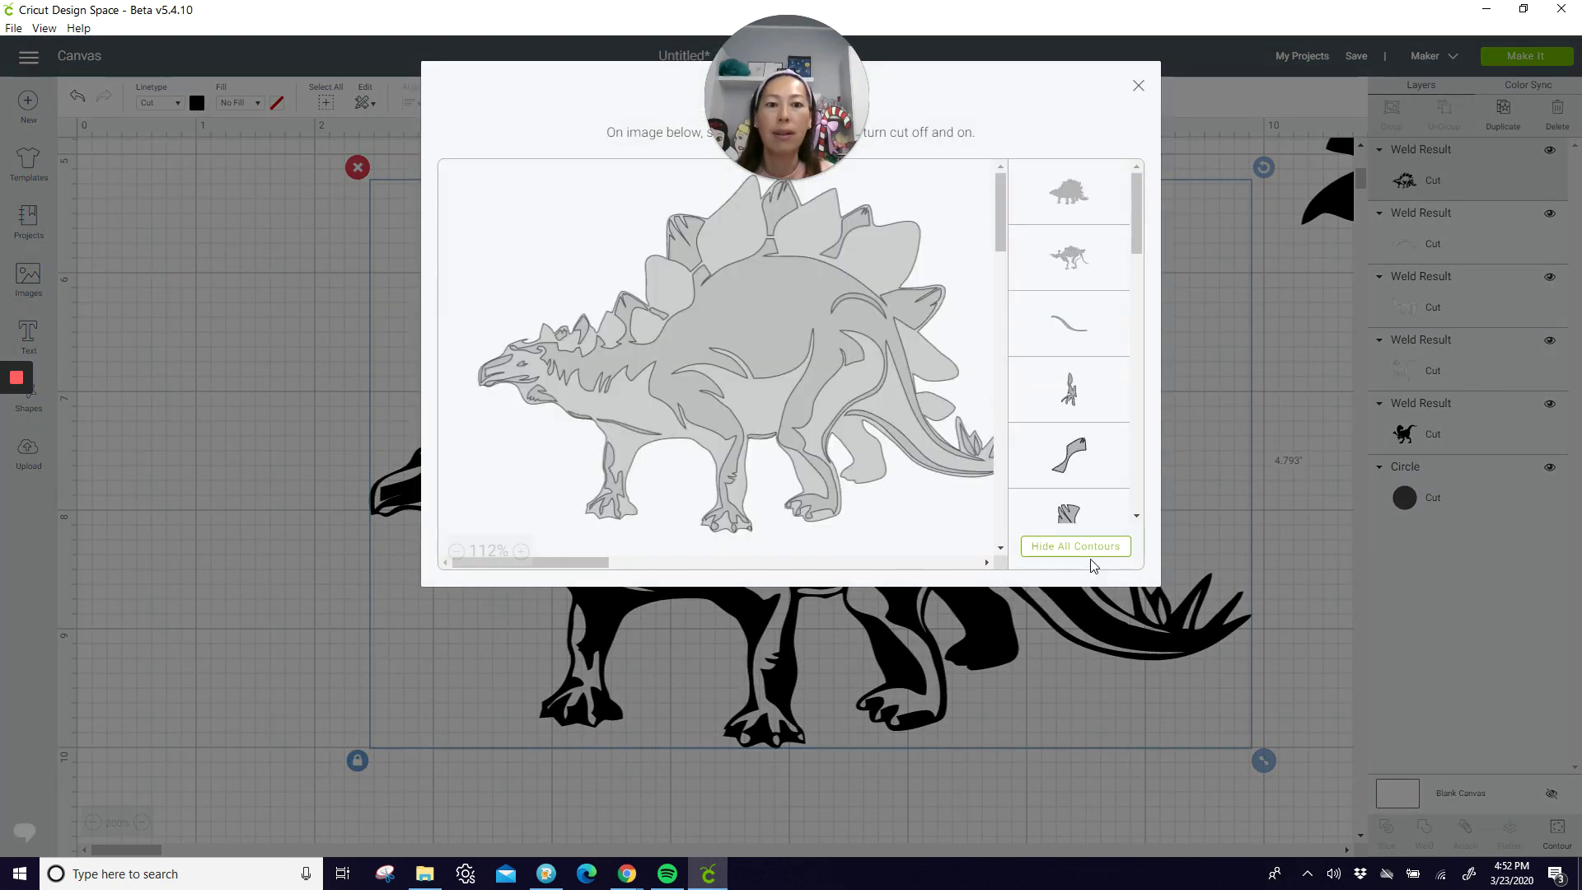
pyautogui.click(1092, 557)
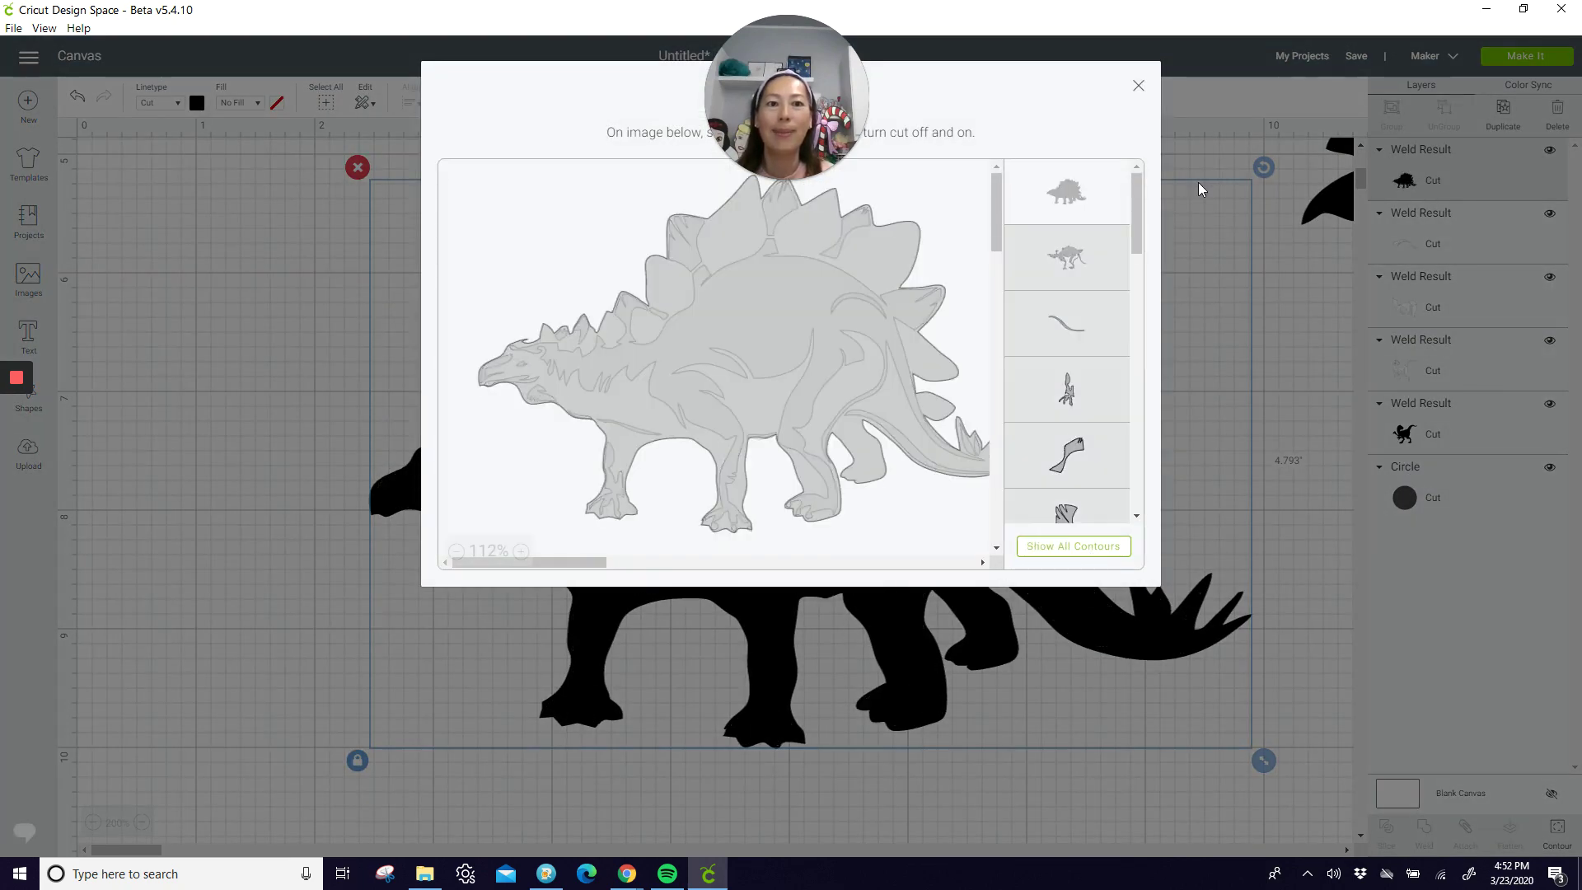
pyautogui.click(1140, 87)
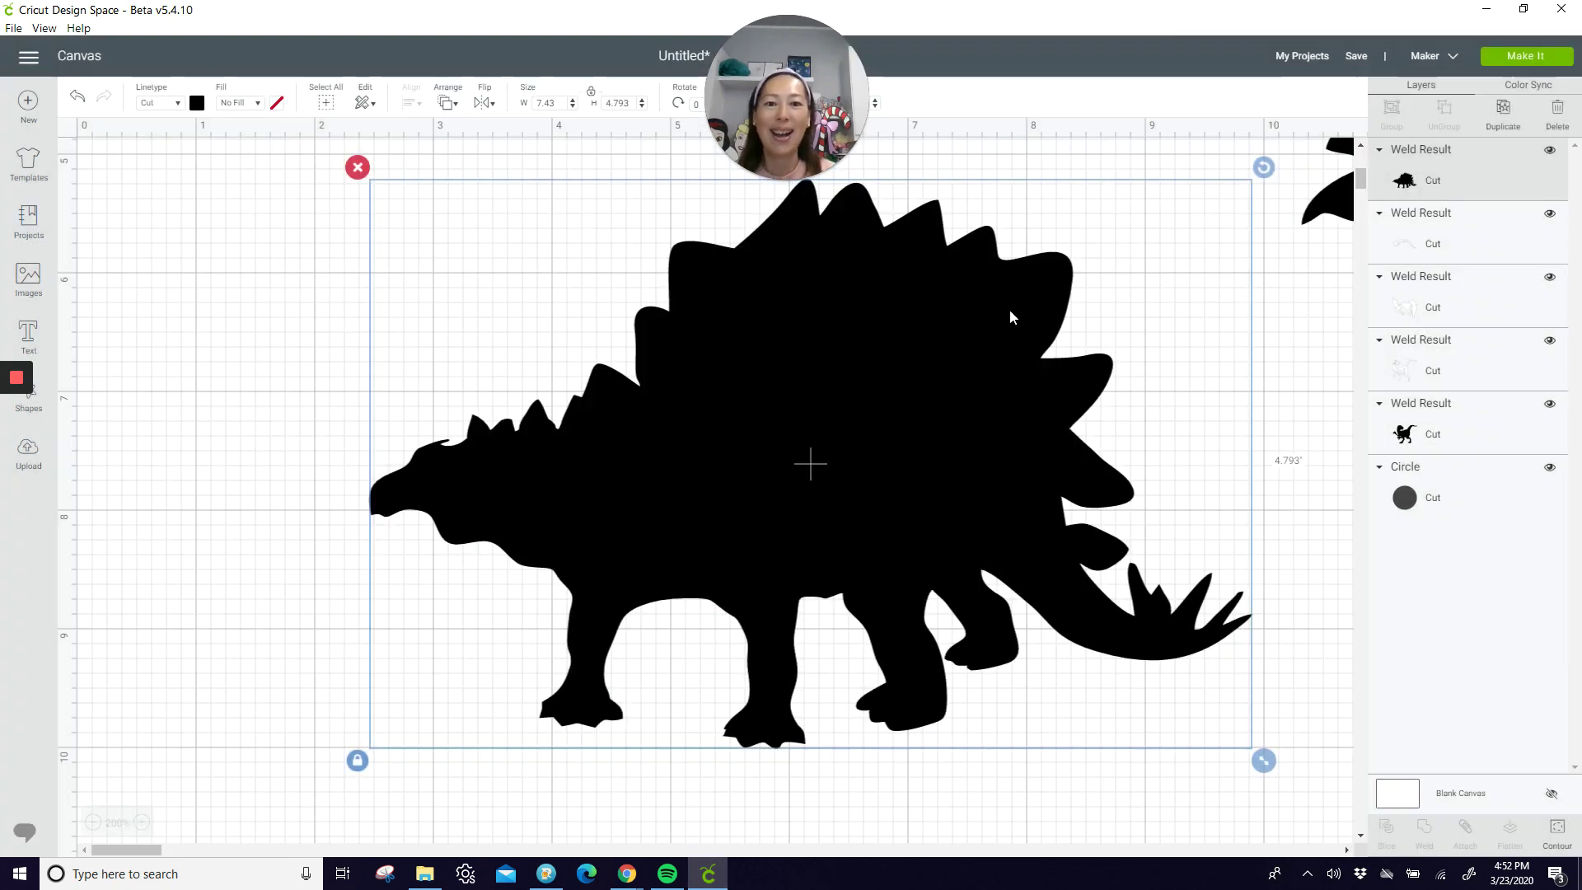
# Shift the stegosaurus silhouette down and to the left, and show all of its contours again.
pyautogui.moveTo(1010, 309); pyautogui.dragTo(850, 349)
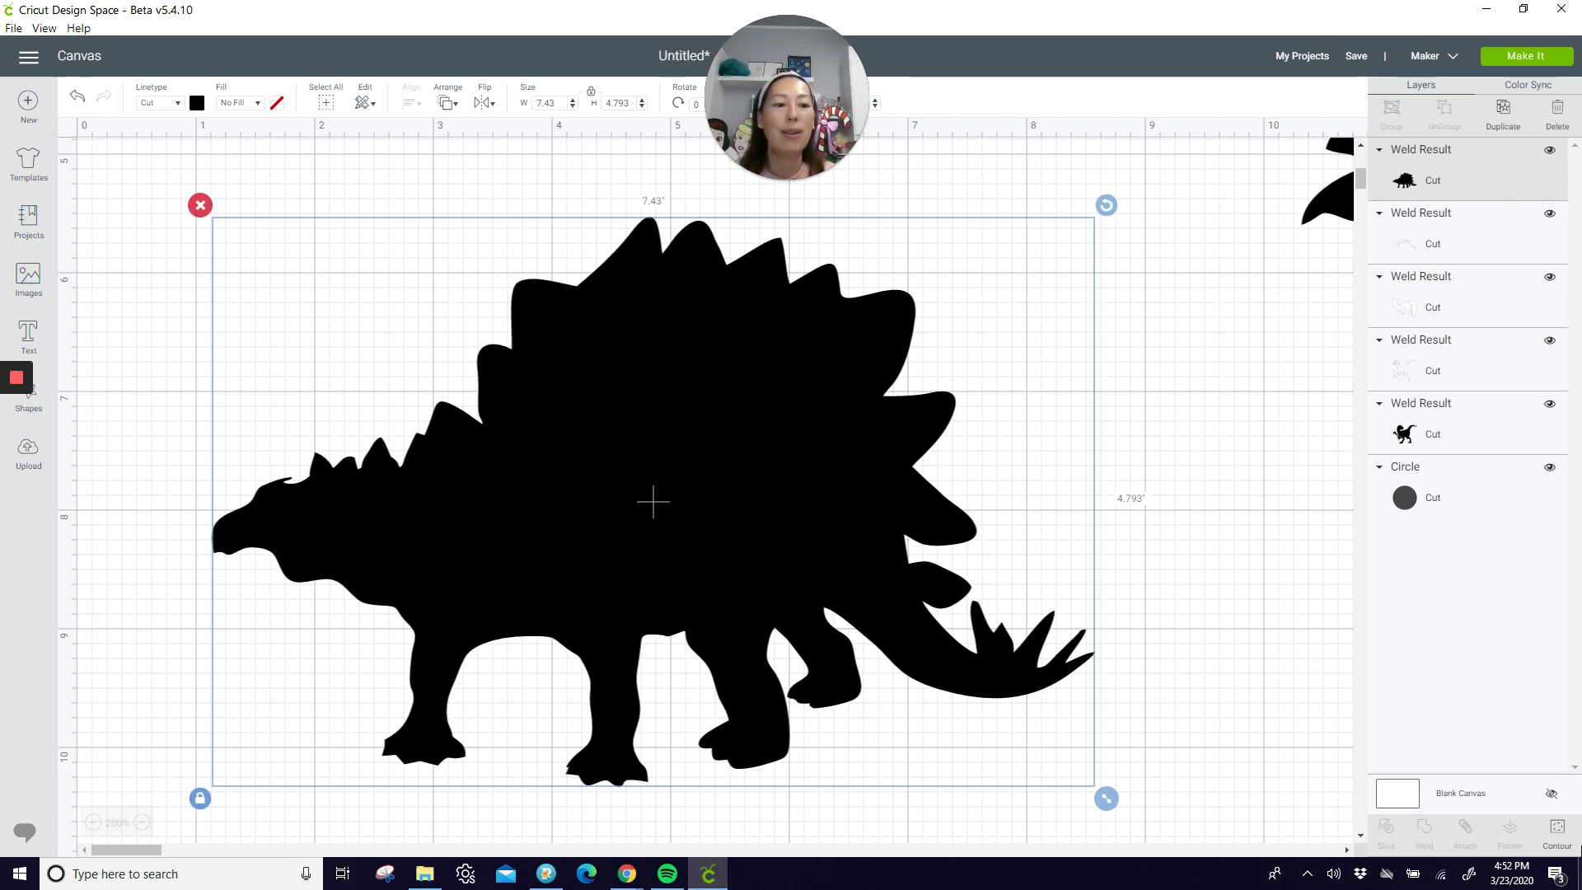
pyautogui.click(1558, 828)
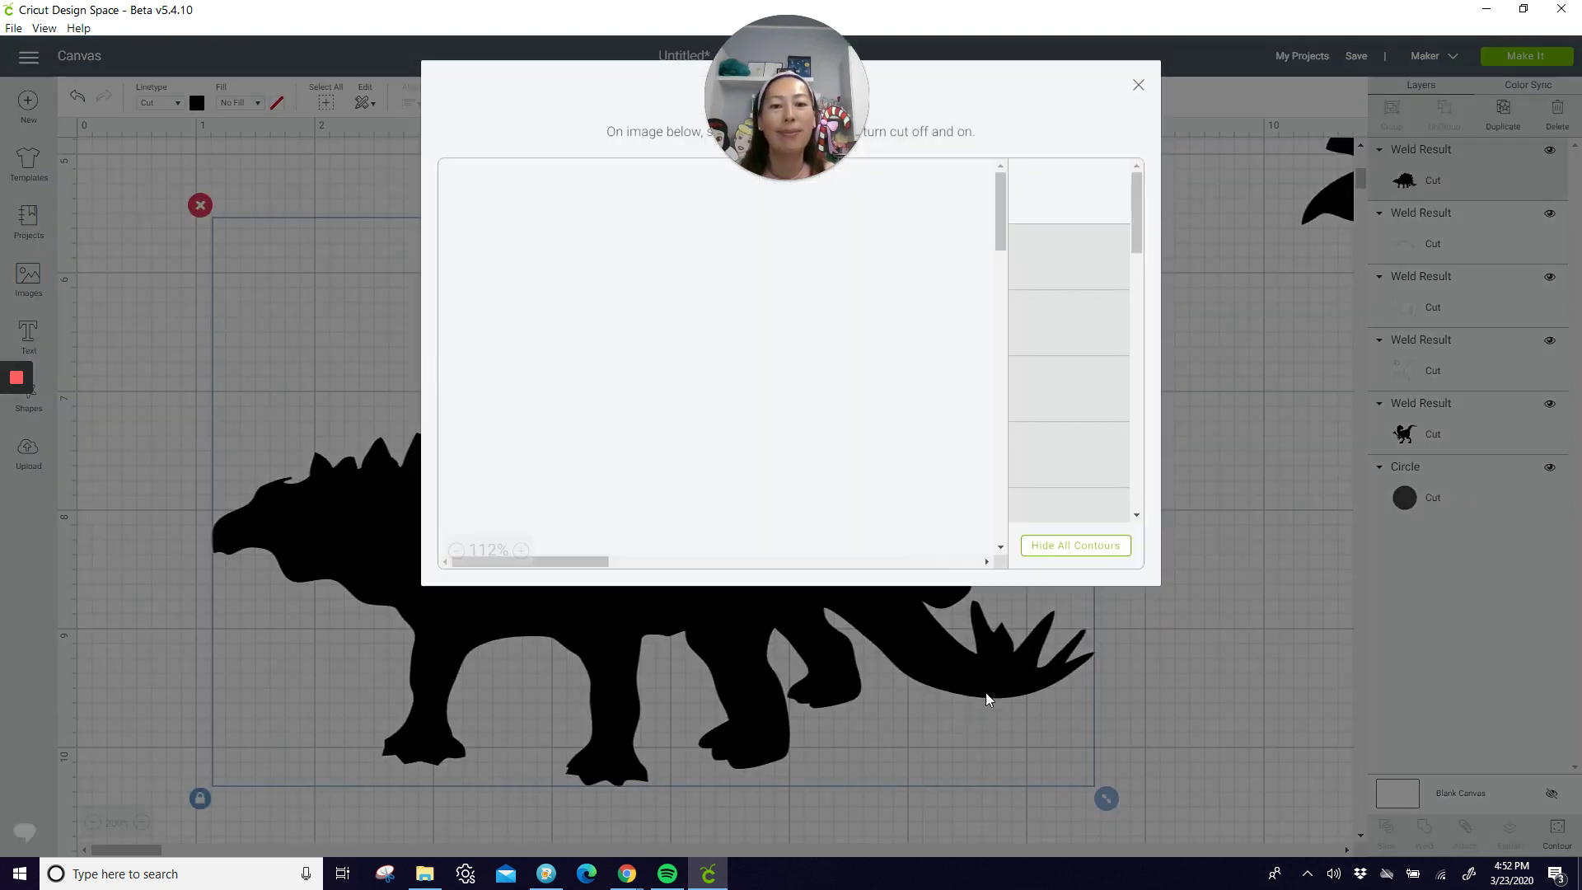
pyautogui.click(1060, 552)
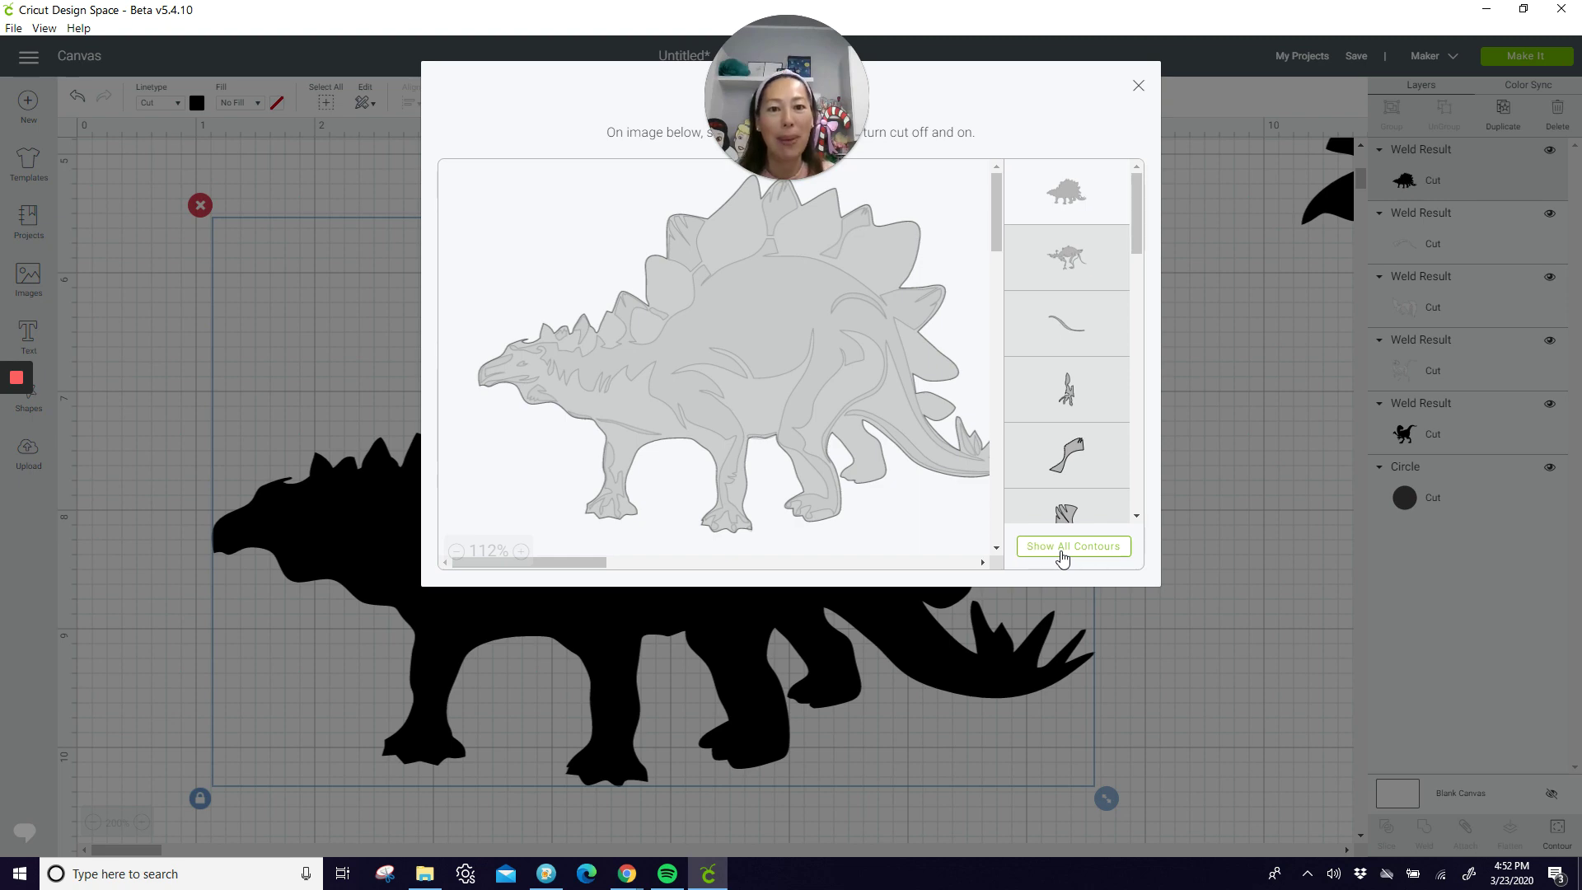
pyautogui.click(1062, 552)
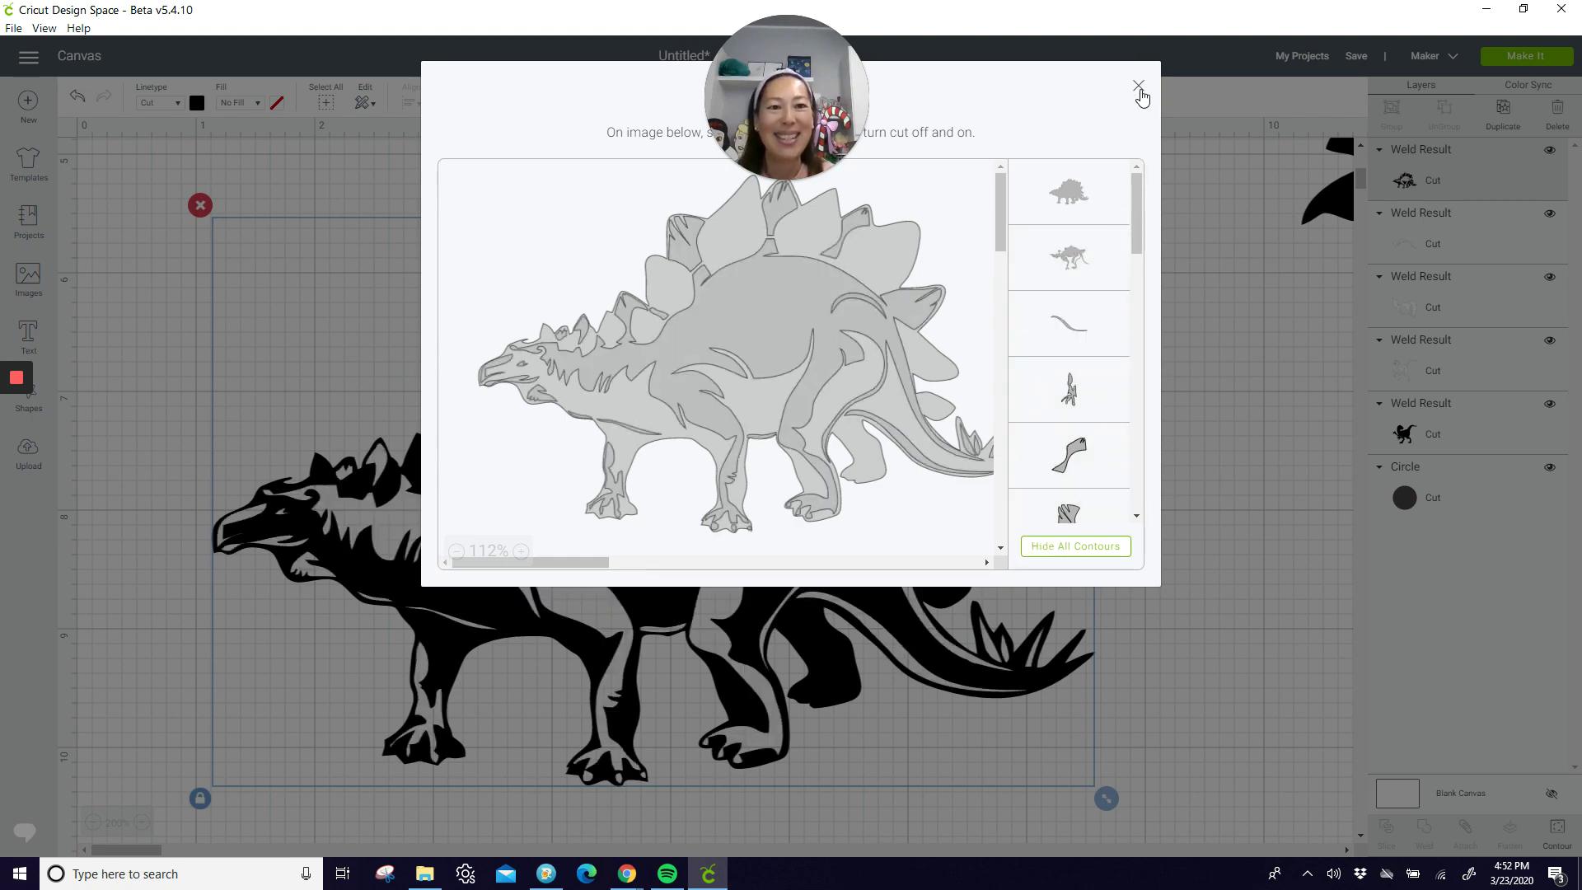
pyautogui.click(1140, 88)
# Duplicate the welded stegosaurus and hide all contours in the copy to make a solid silhouette.
pyautogui.click(1518, 112)
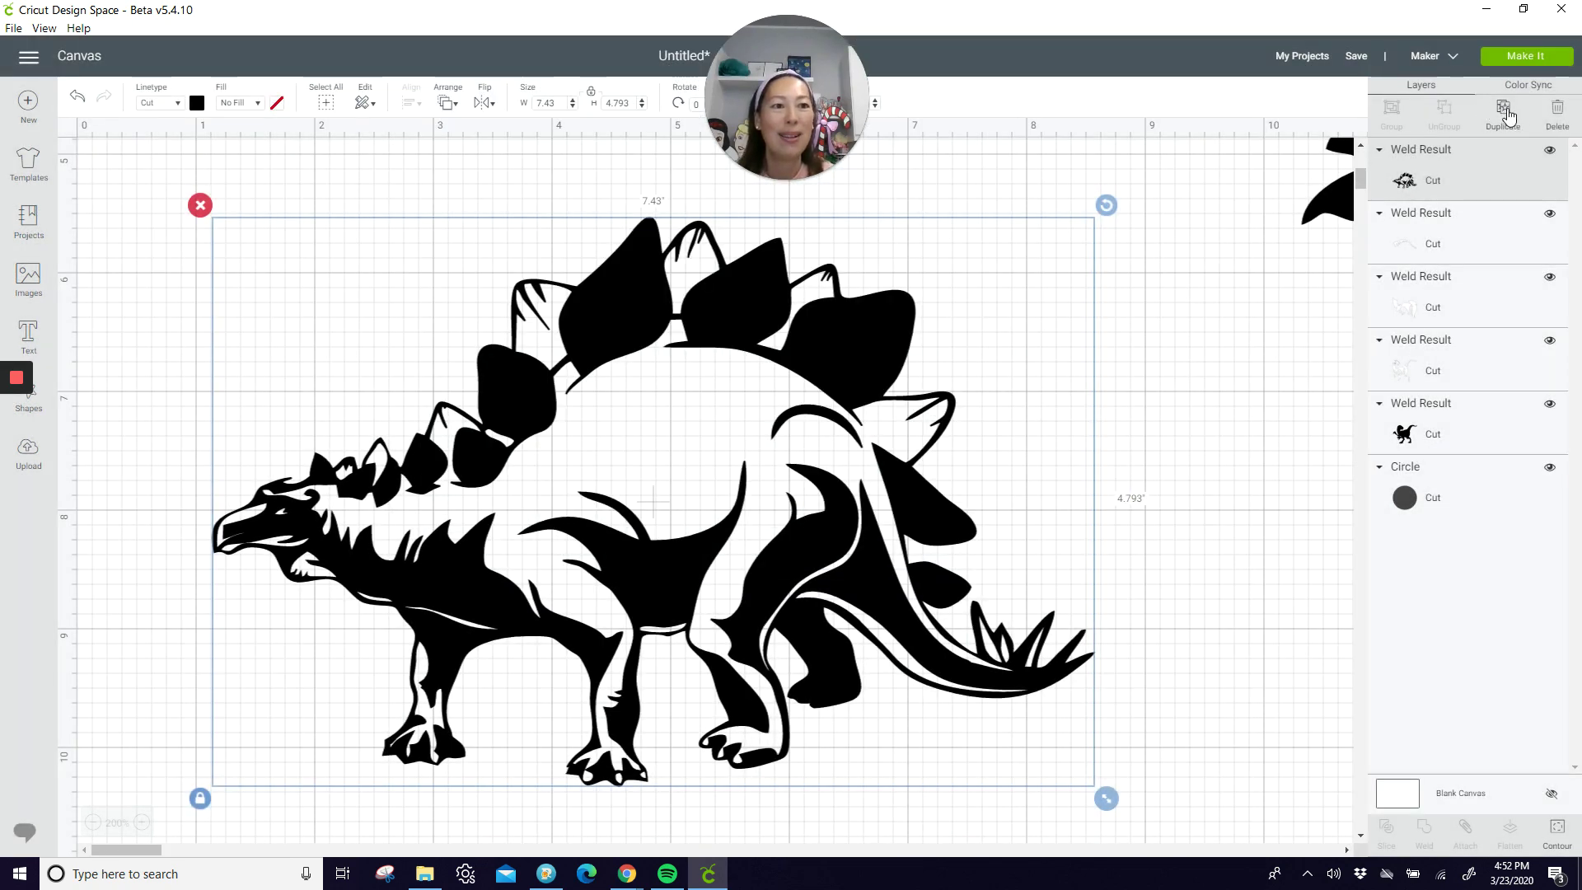
pyautogui.click(1558, 830)
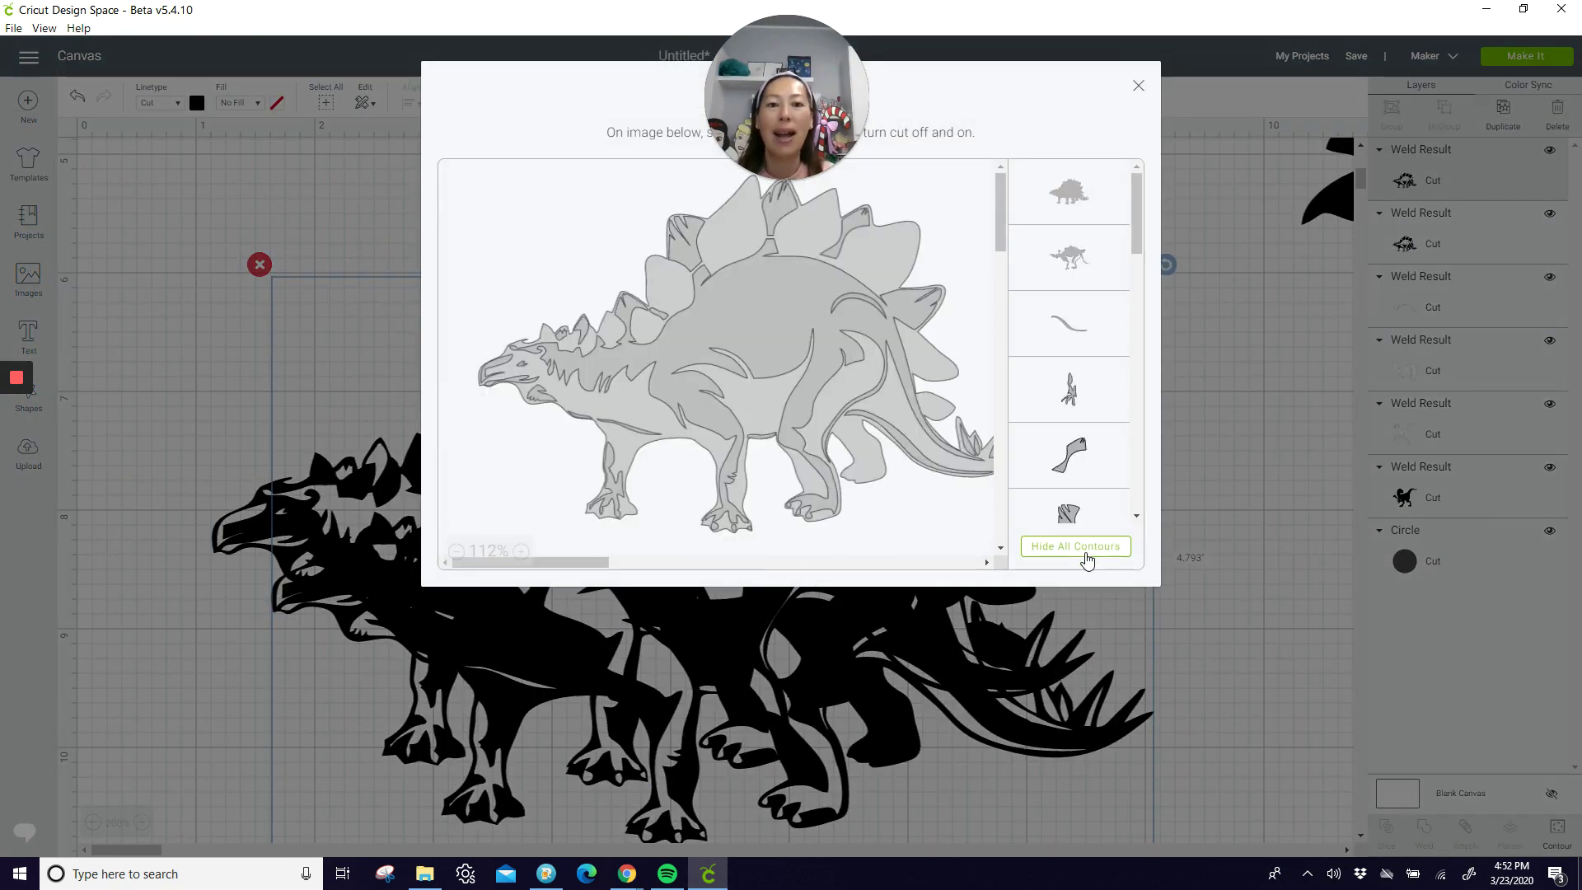
pyautogui.click(1082, 548)
pyautogui.click(1142, 92)
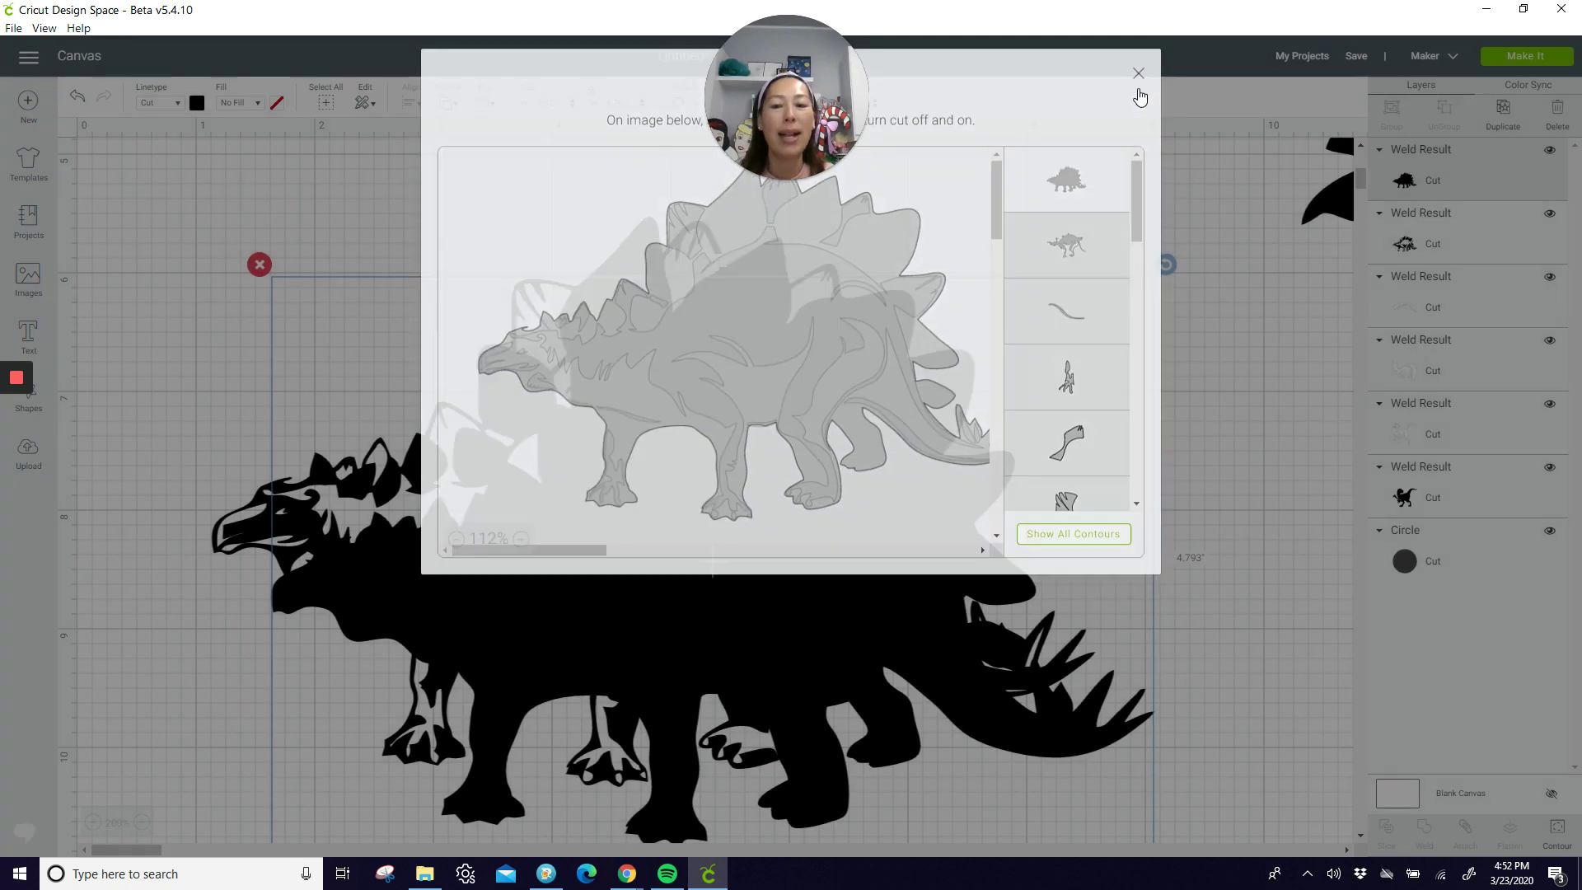
# Separate the two stegosaurus layers, with the silhouette up and to the left and the detailed version below it to the right.
pyautogui.moveTo(734, 551); pyautogui.dragTo(524, 396)
pyautogui.click(1079, 689)
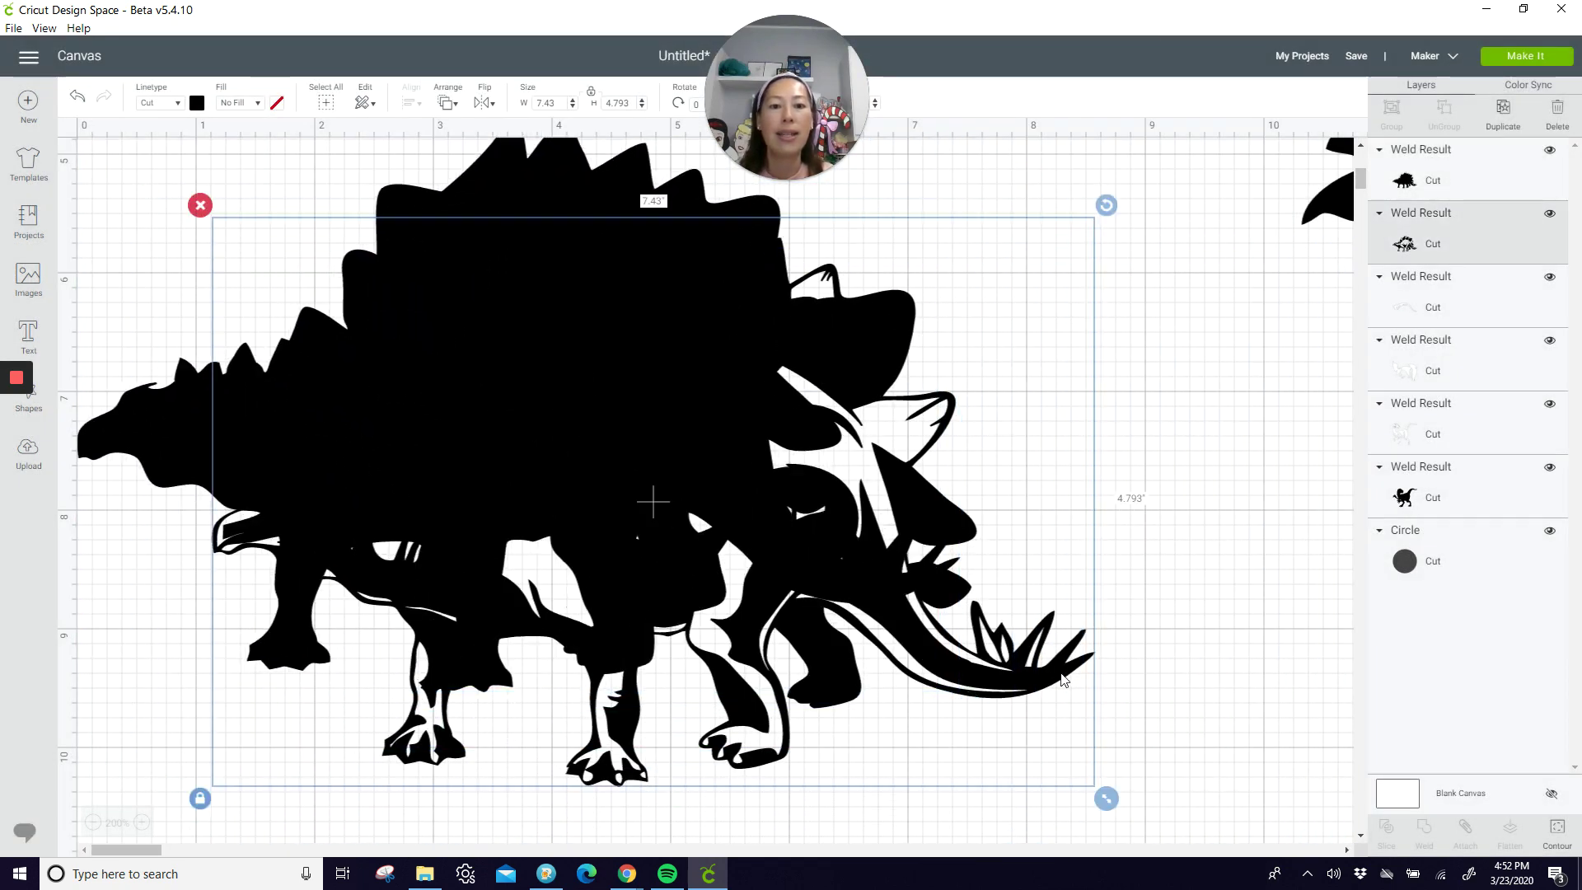
pyautogui.moveTo(1085, 702); pyautogui.dragTo(1279, 809)
pyautogui.scroll(-2, 968, 653)
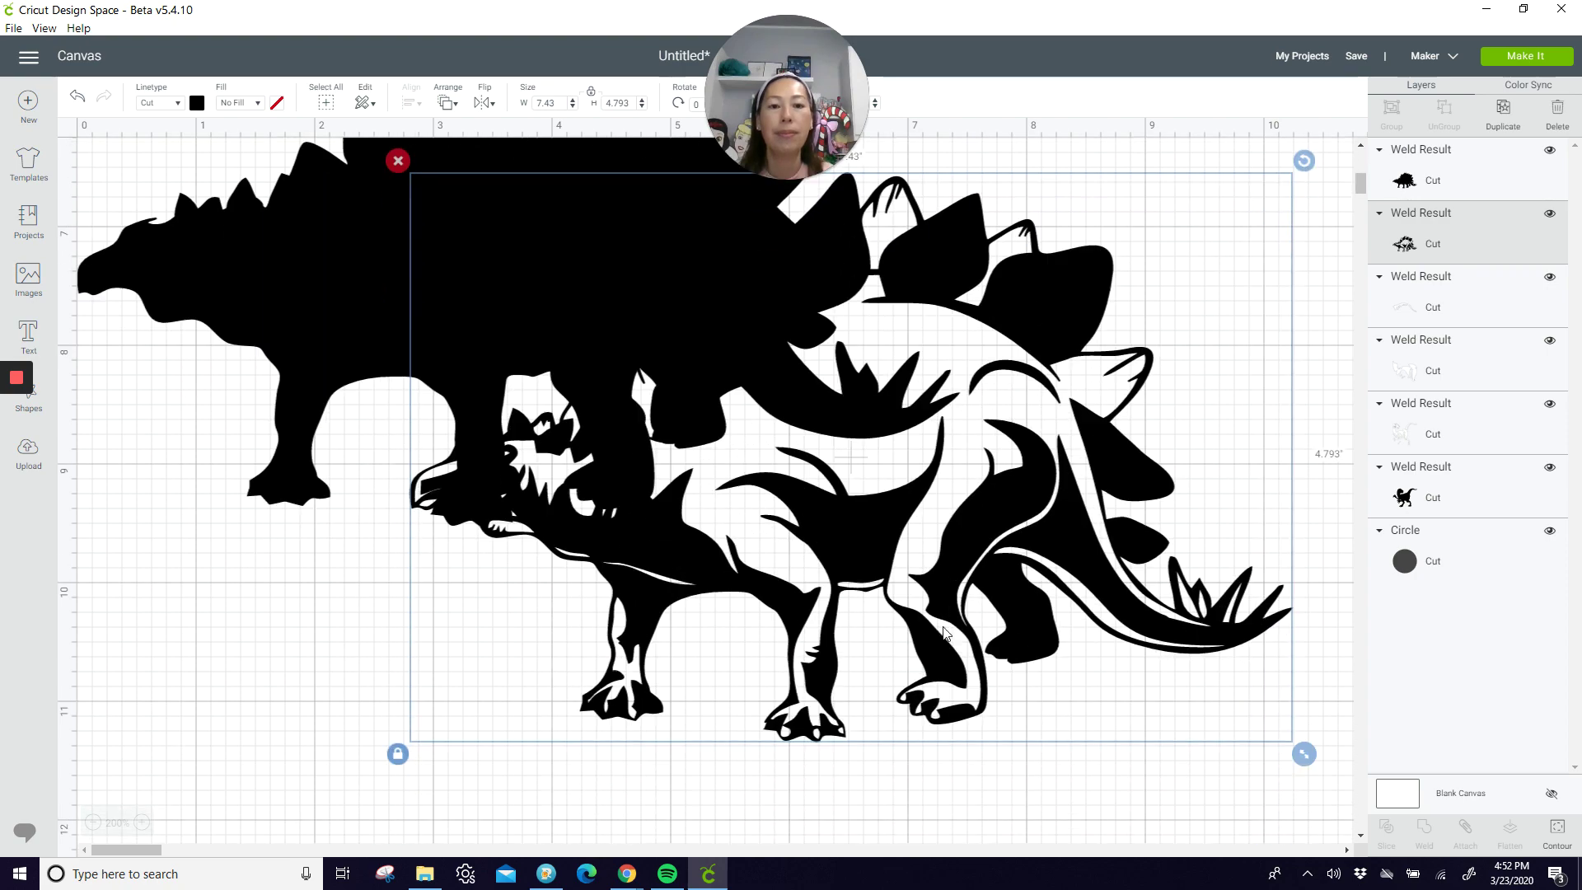
pyautogui.moveTo(1045, 508); pyautogui.dragTo(1007, 694)
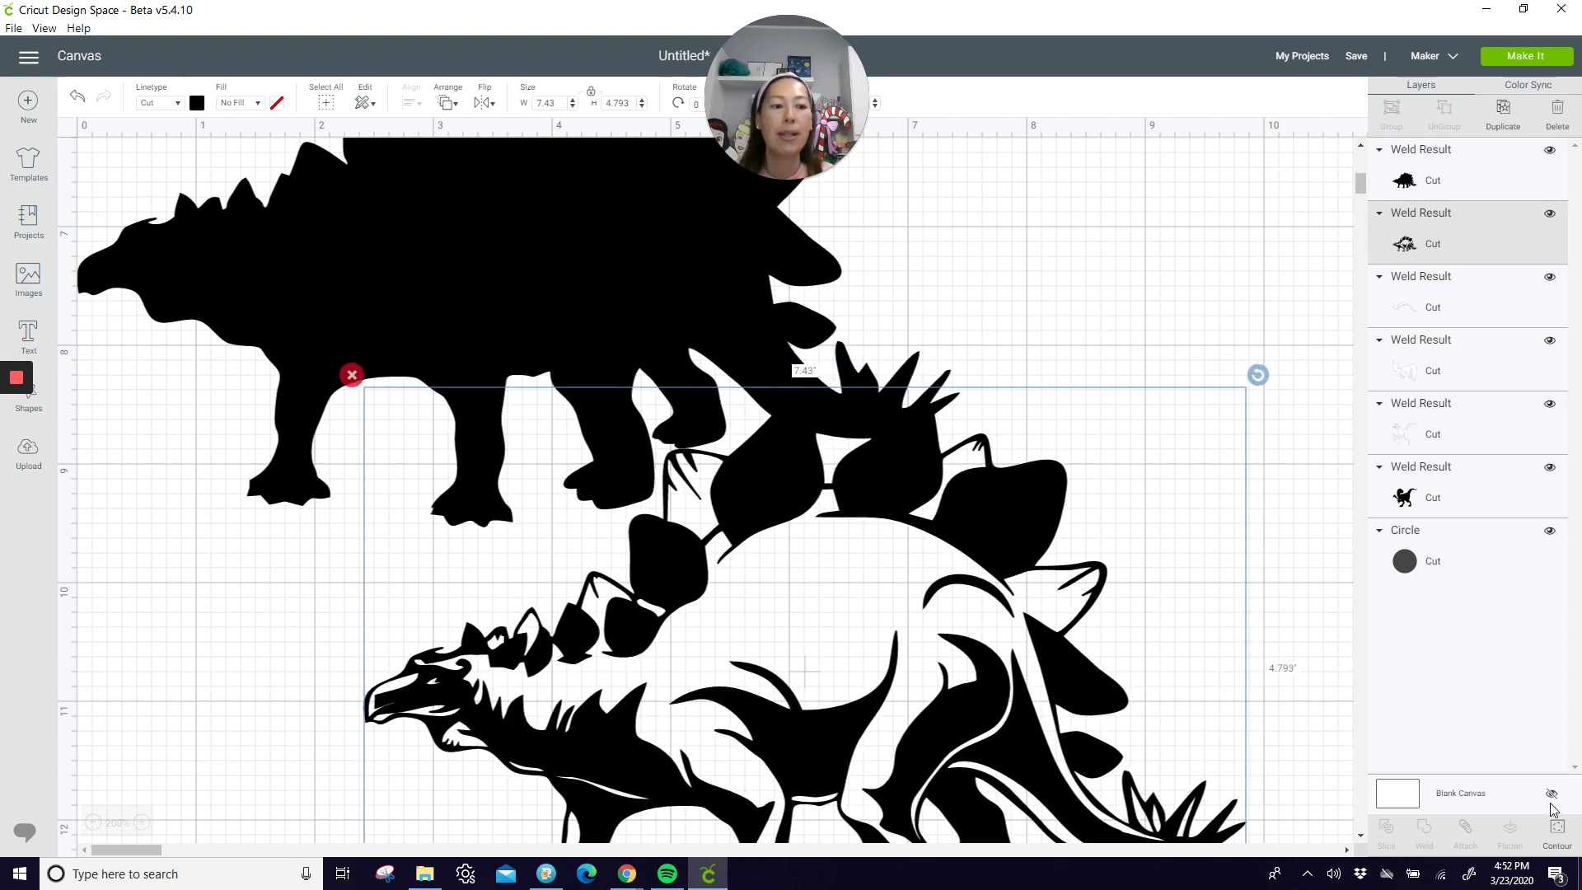
# Turn off only the outer outline contour of the detailed stegosaurus, keeping its inner detail shapes.
pyautogui.click(1558, 830)
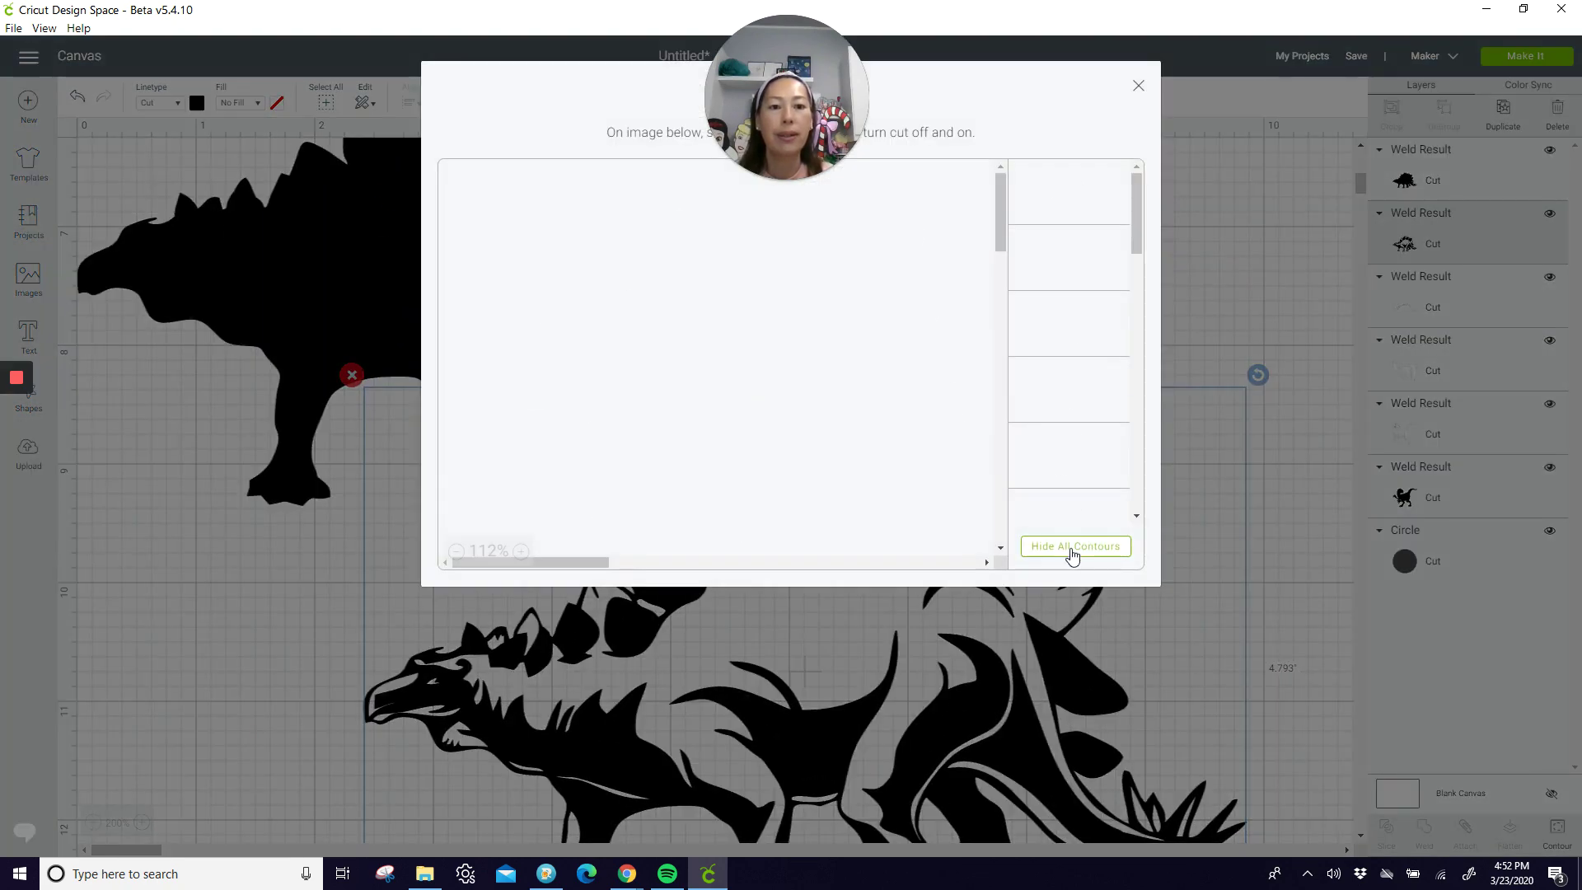
pyautogui.click(1070, 549)
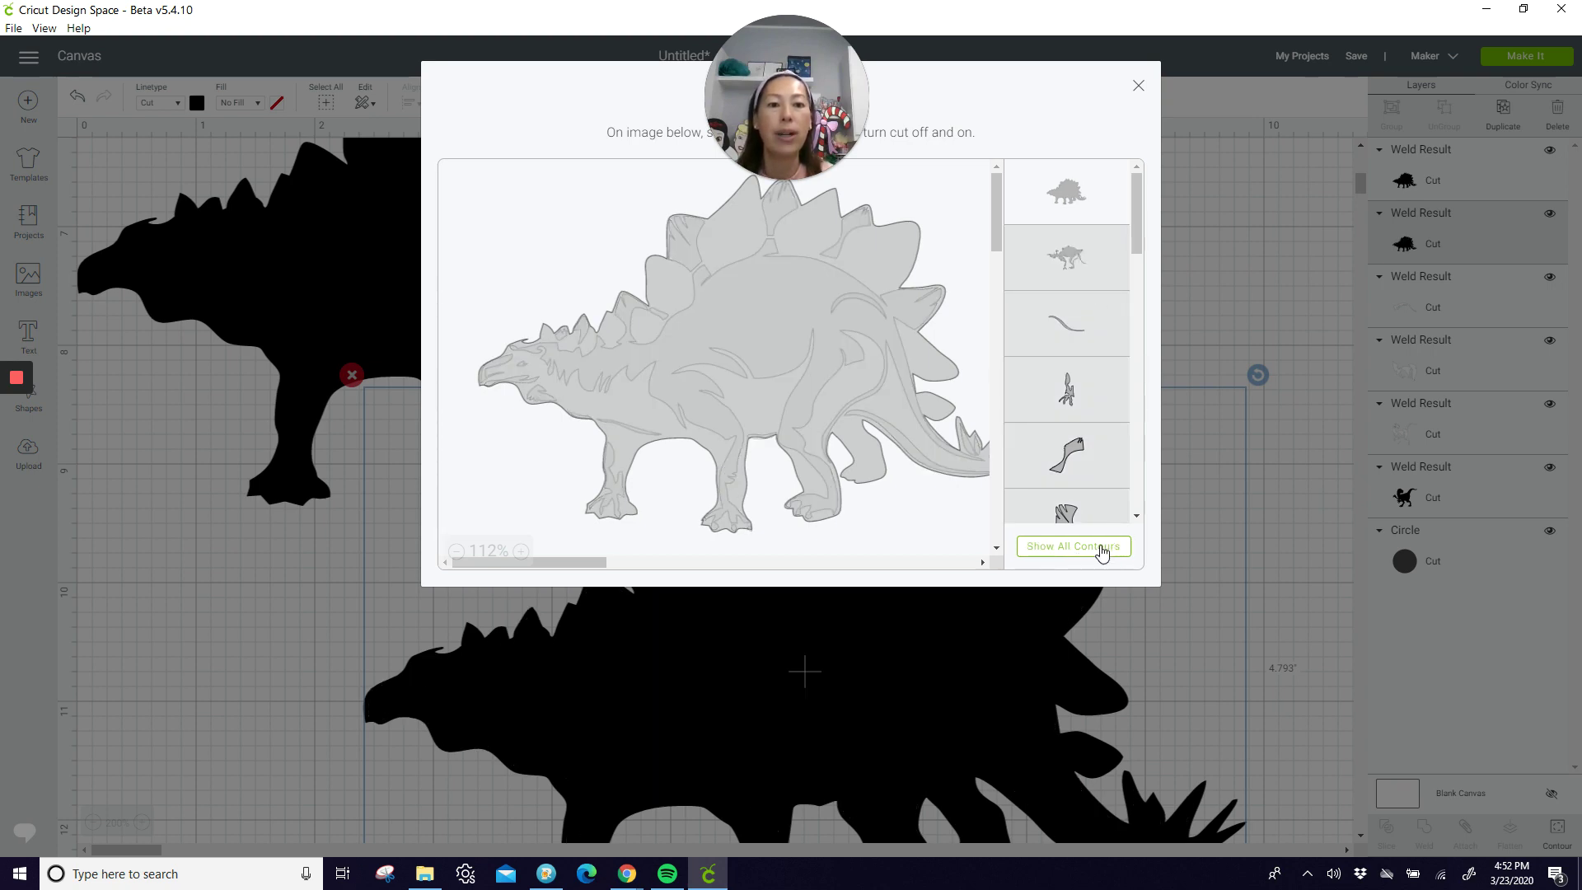
pyautogui.click(1101, 548)
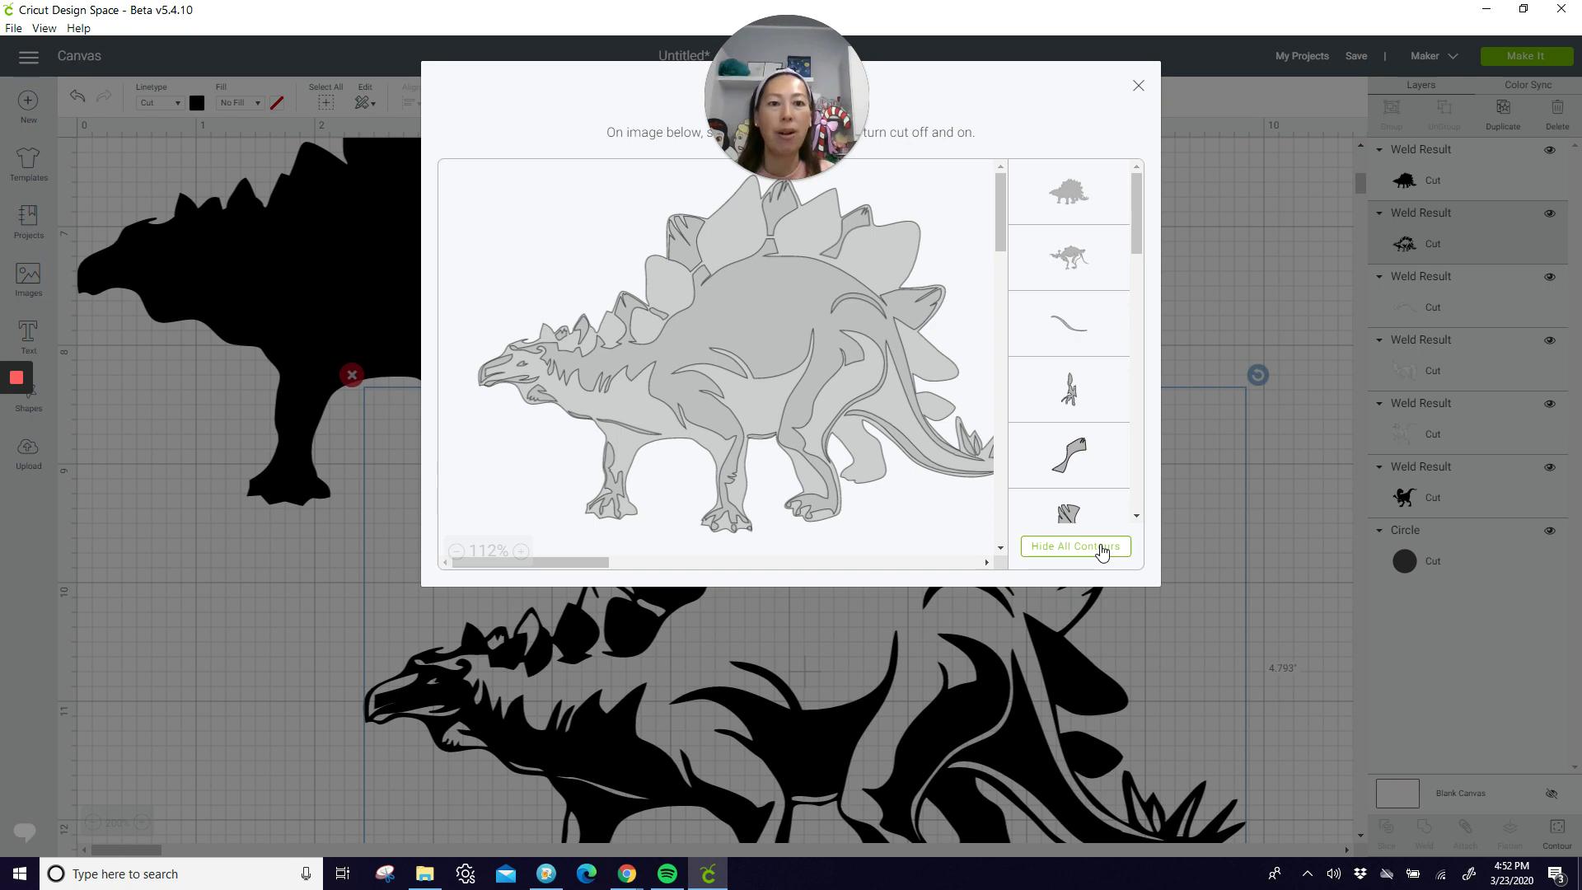
pyautogui.click(1063, 198)
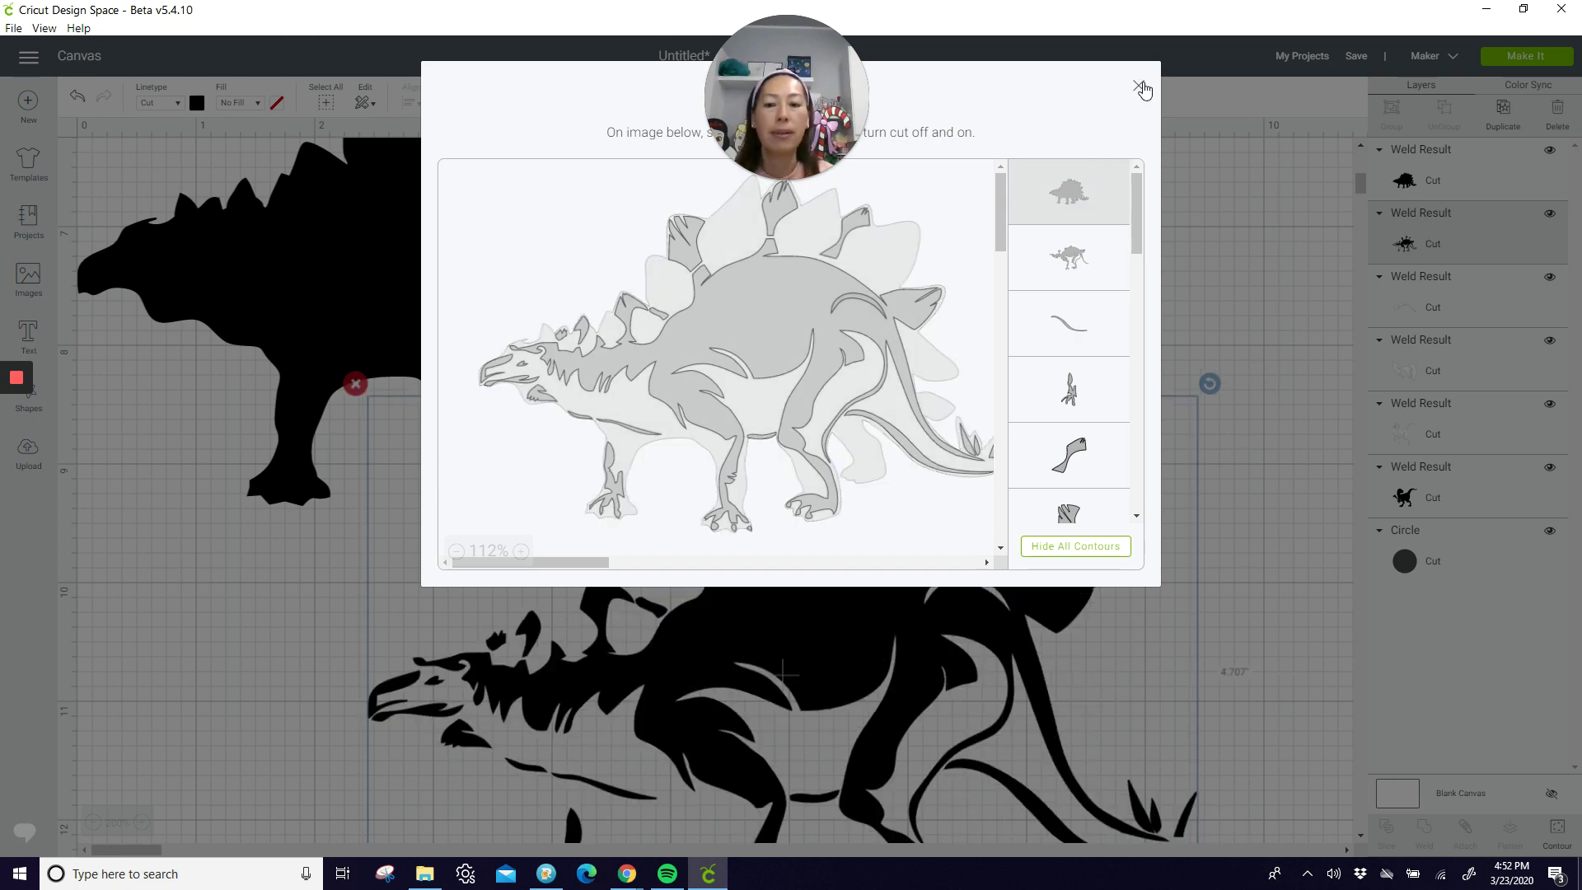
pyautogui.click(1139, 86)
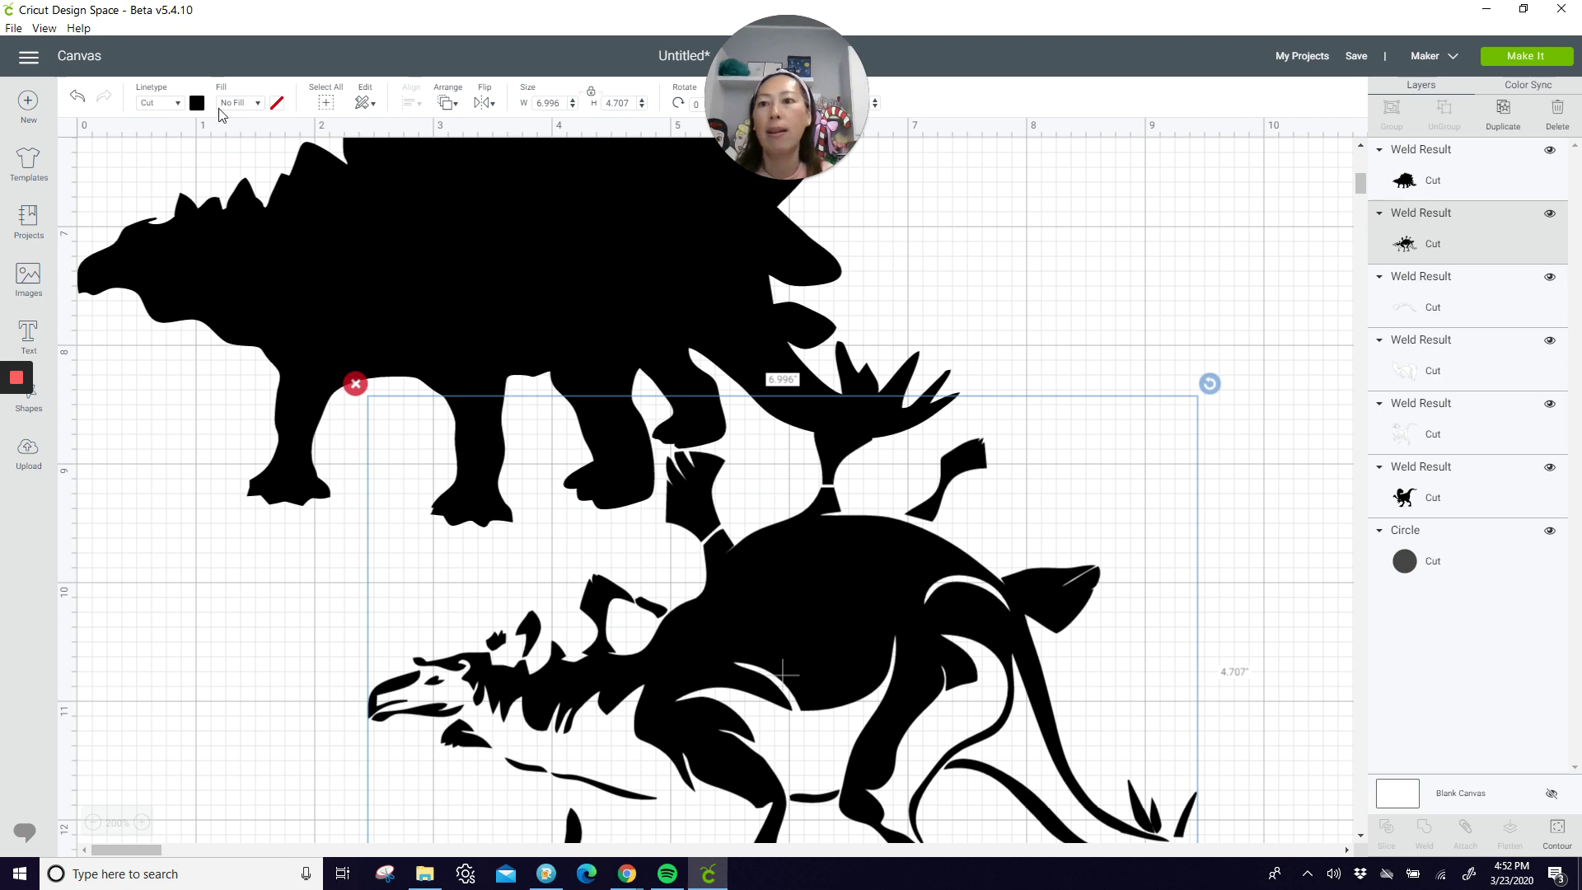
# Recolor the detailed stegosaurus layer white.
pyautogui.click(198, 103)
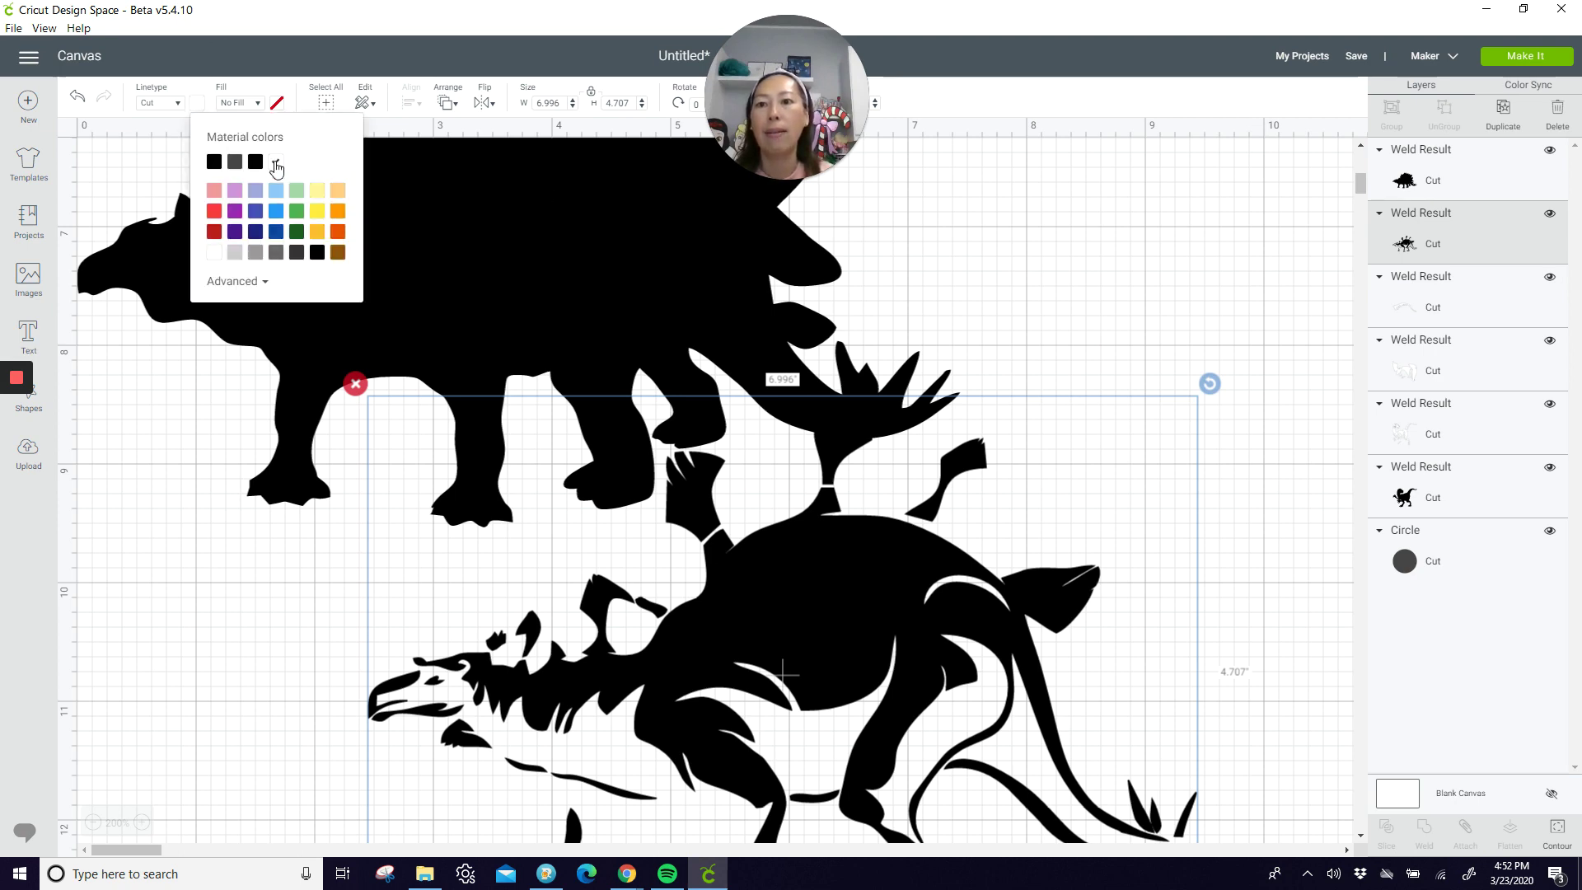
pyautogui.click(276, 163)
pyautogui.scroll(3, 671, 544)
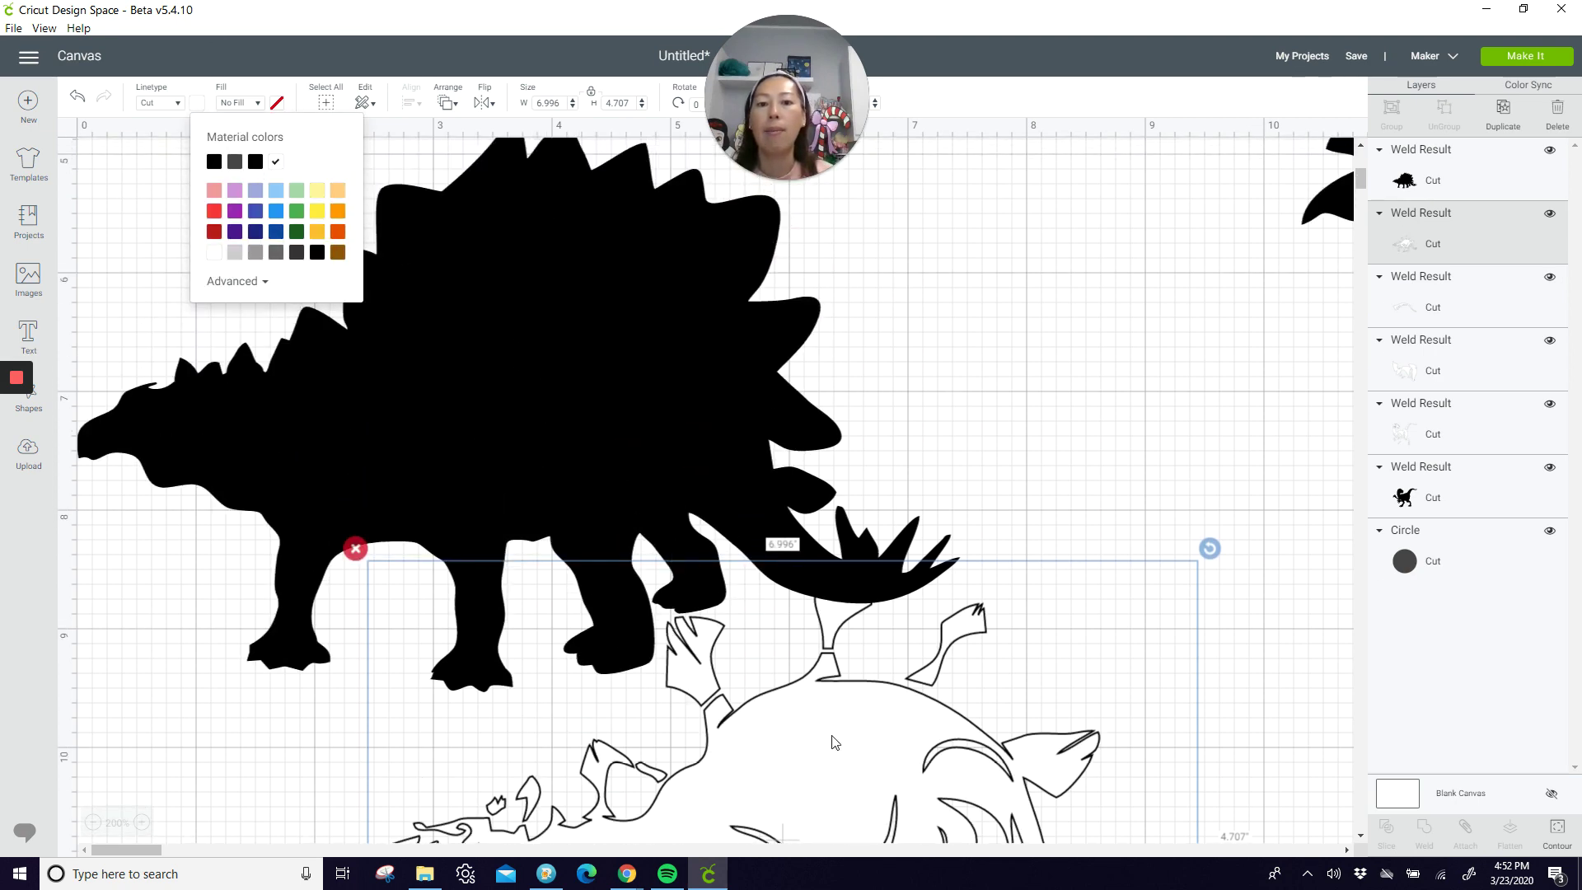
# Bring the white stegosaurus details in front of the black silhouette and line them up exactly over it.
pyautogui.moveTo(834, 741); pyautogui.dragTo(627, 487)
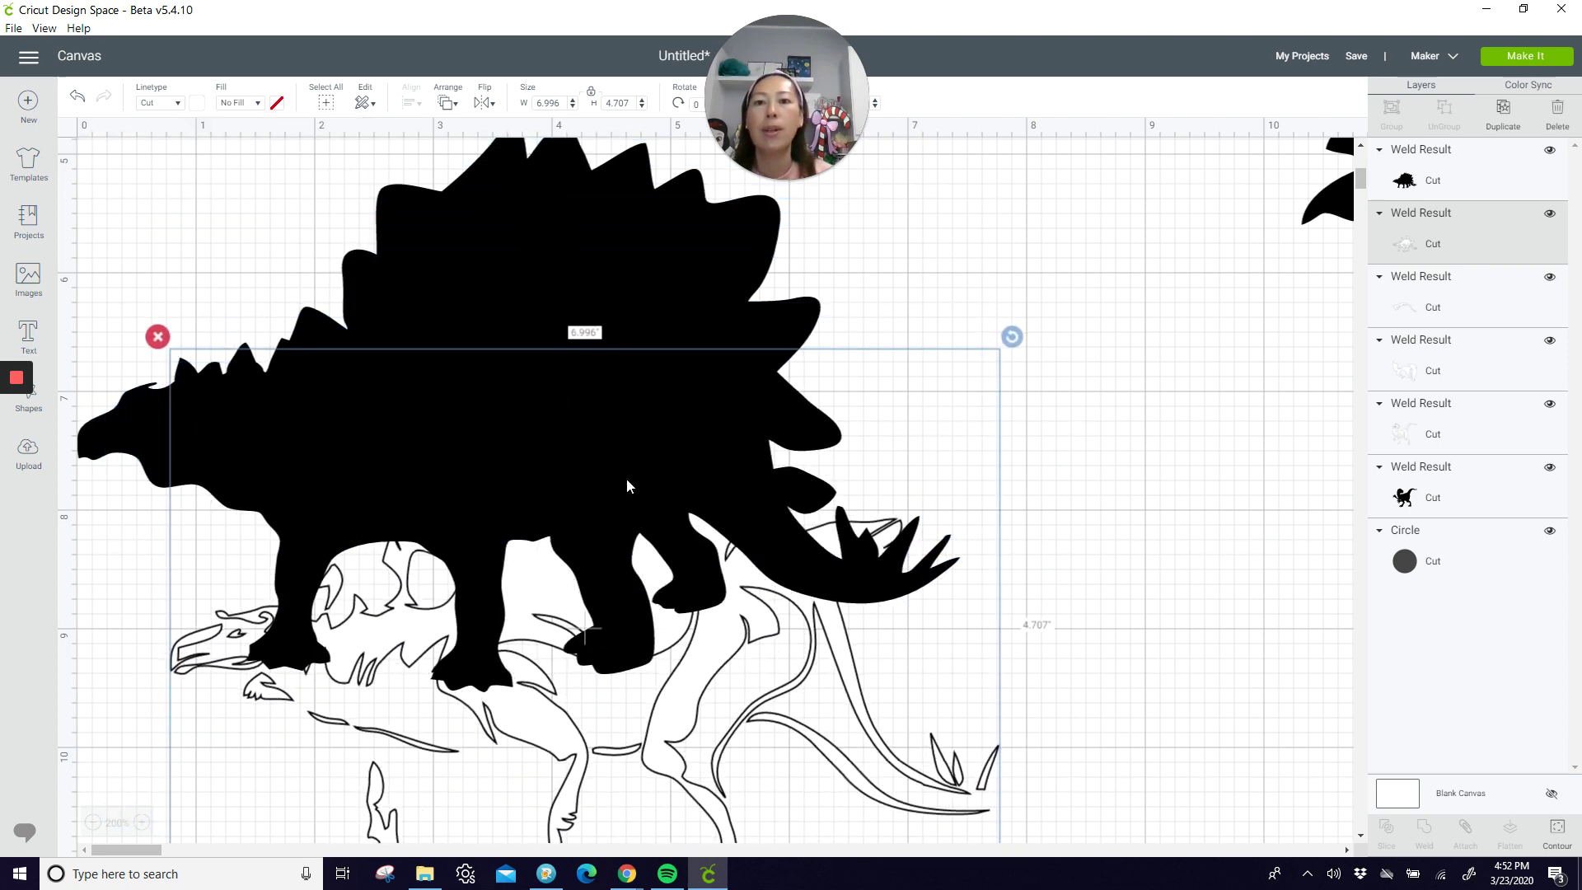
pyautogui.click(446, 102)
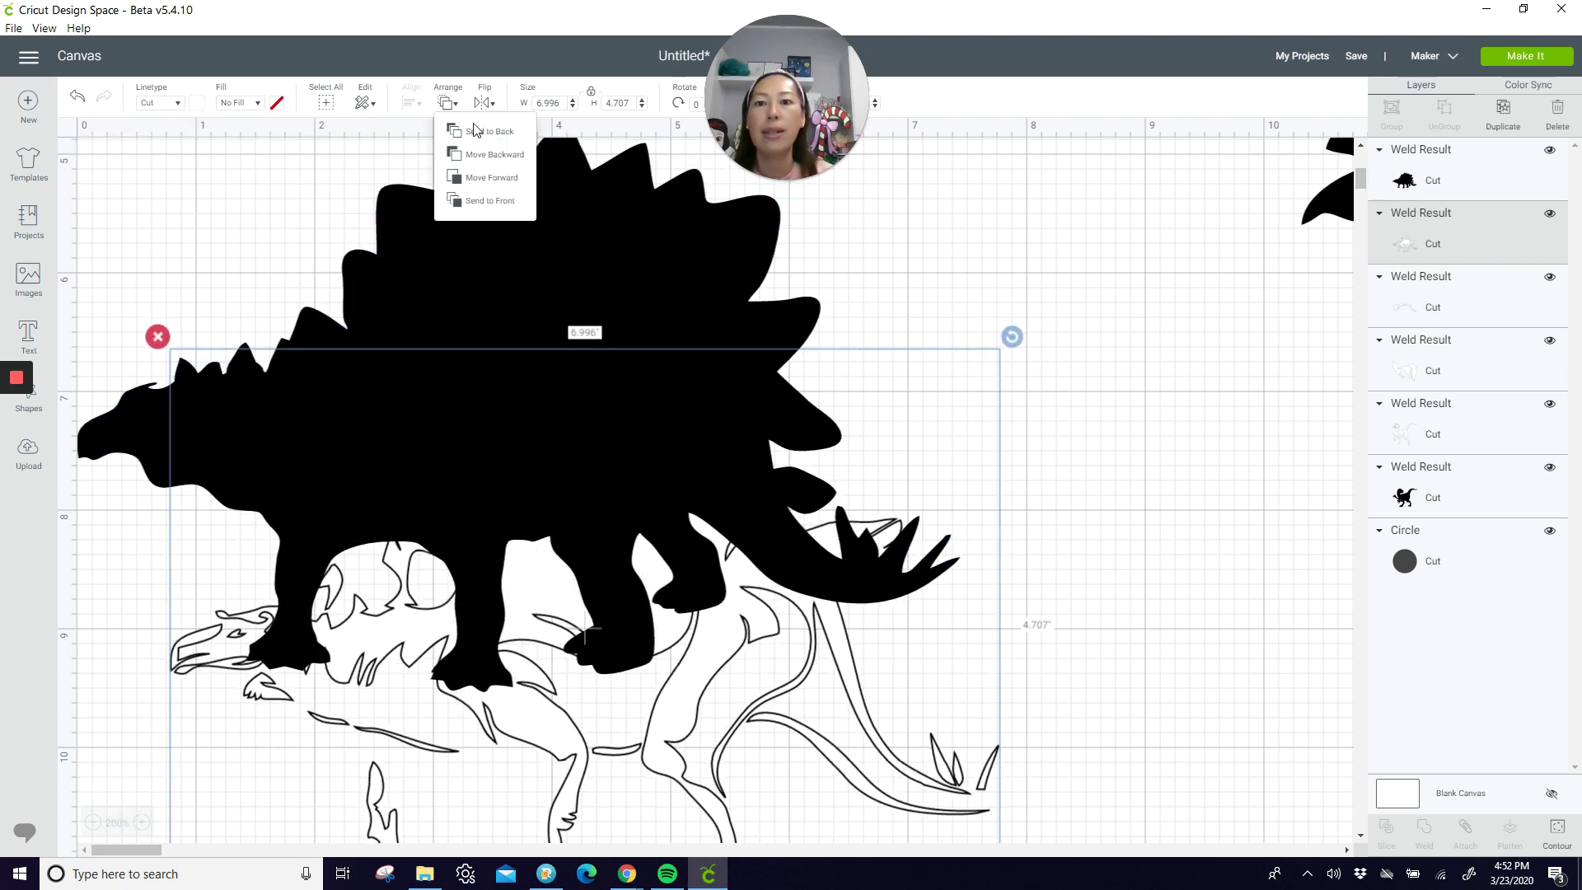
pyautogui.click(479, 199)
pyautogui.moveTo(651, 595); pyautogui.dragTo(566, 420)
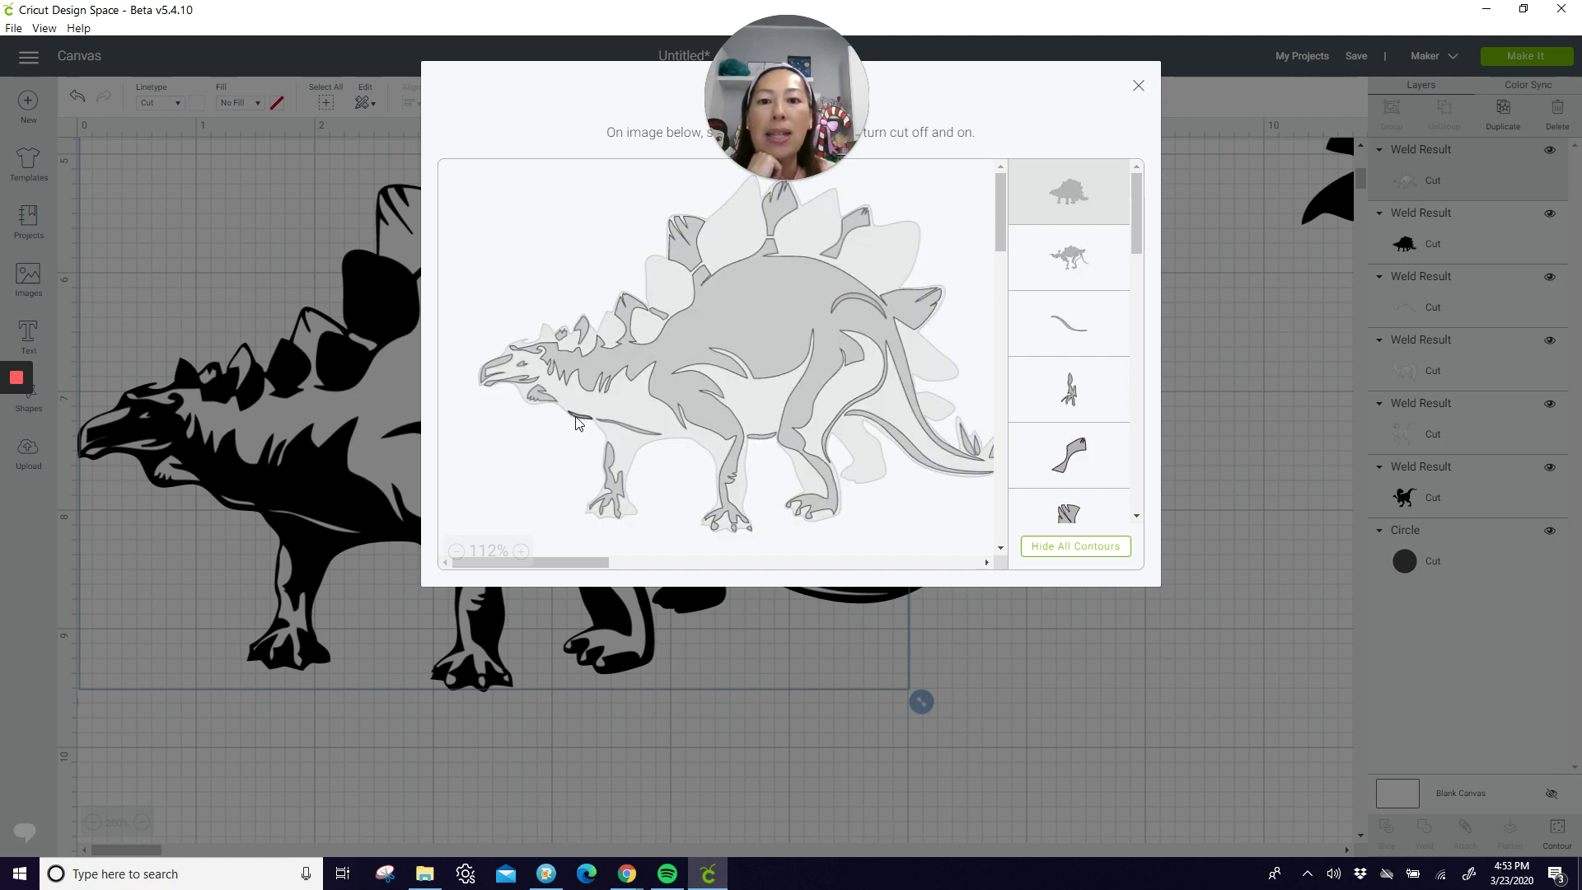
# Turn off the thin belly line contours in the white stegosaurus detail layer and deselect it.
pyautogui.click(765, 442)
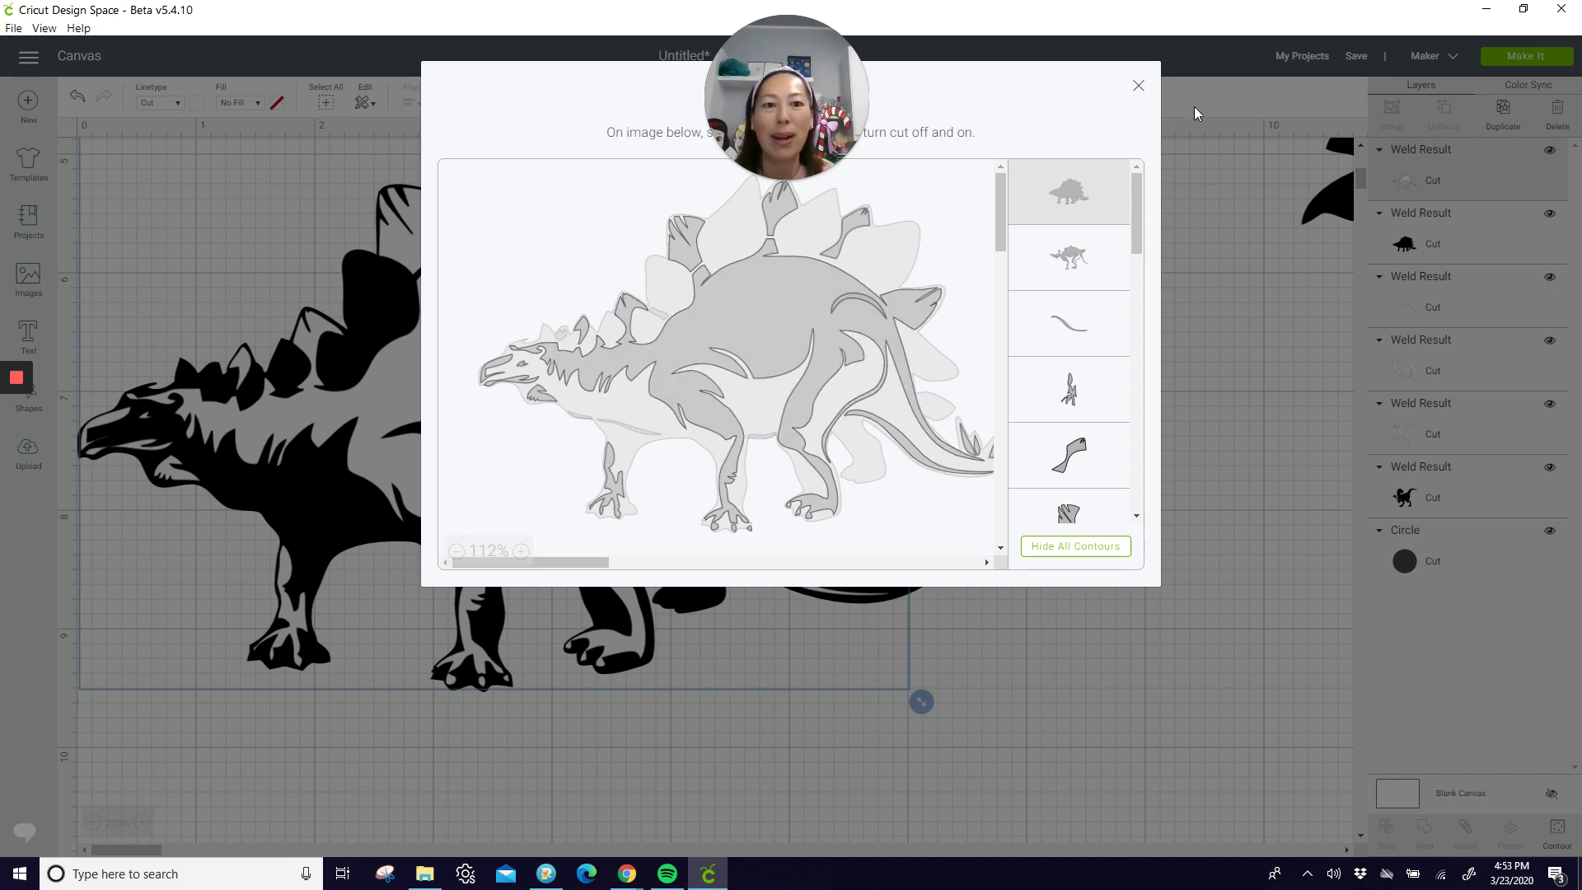
pyautogui.click(1138, 85)
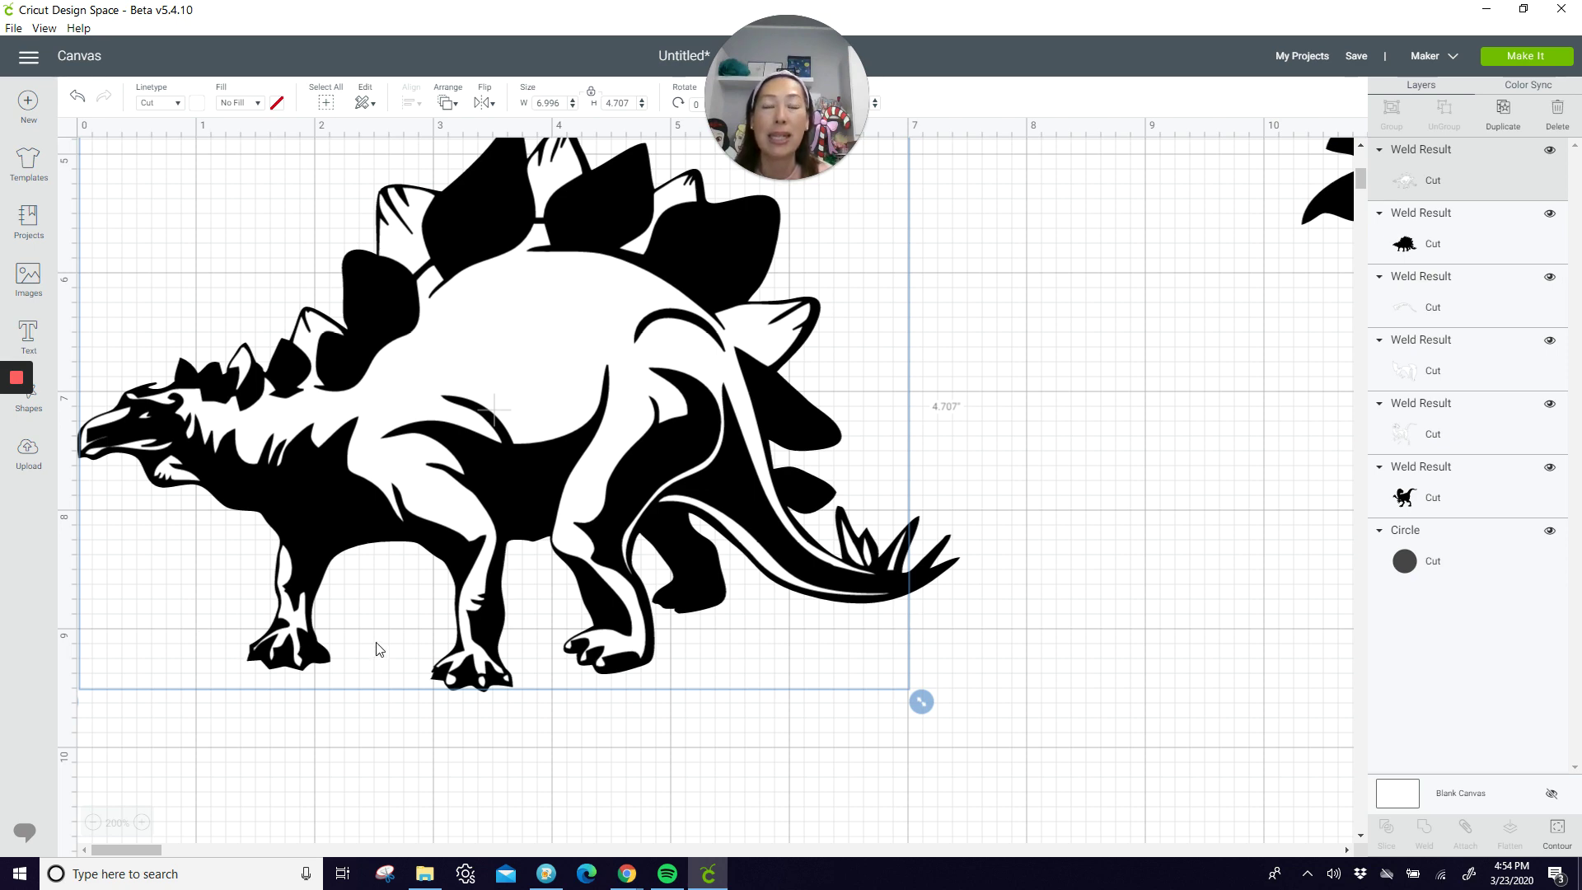
pyautogui.scroll(1, 378, 650)
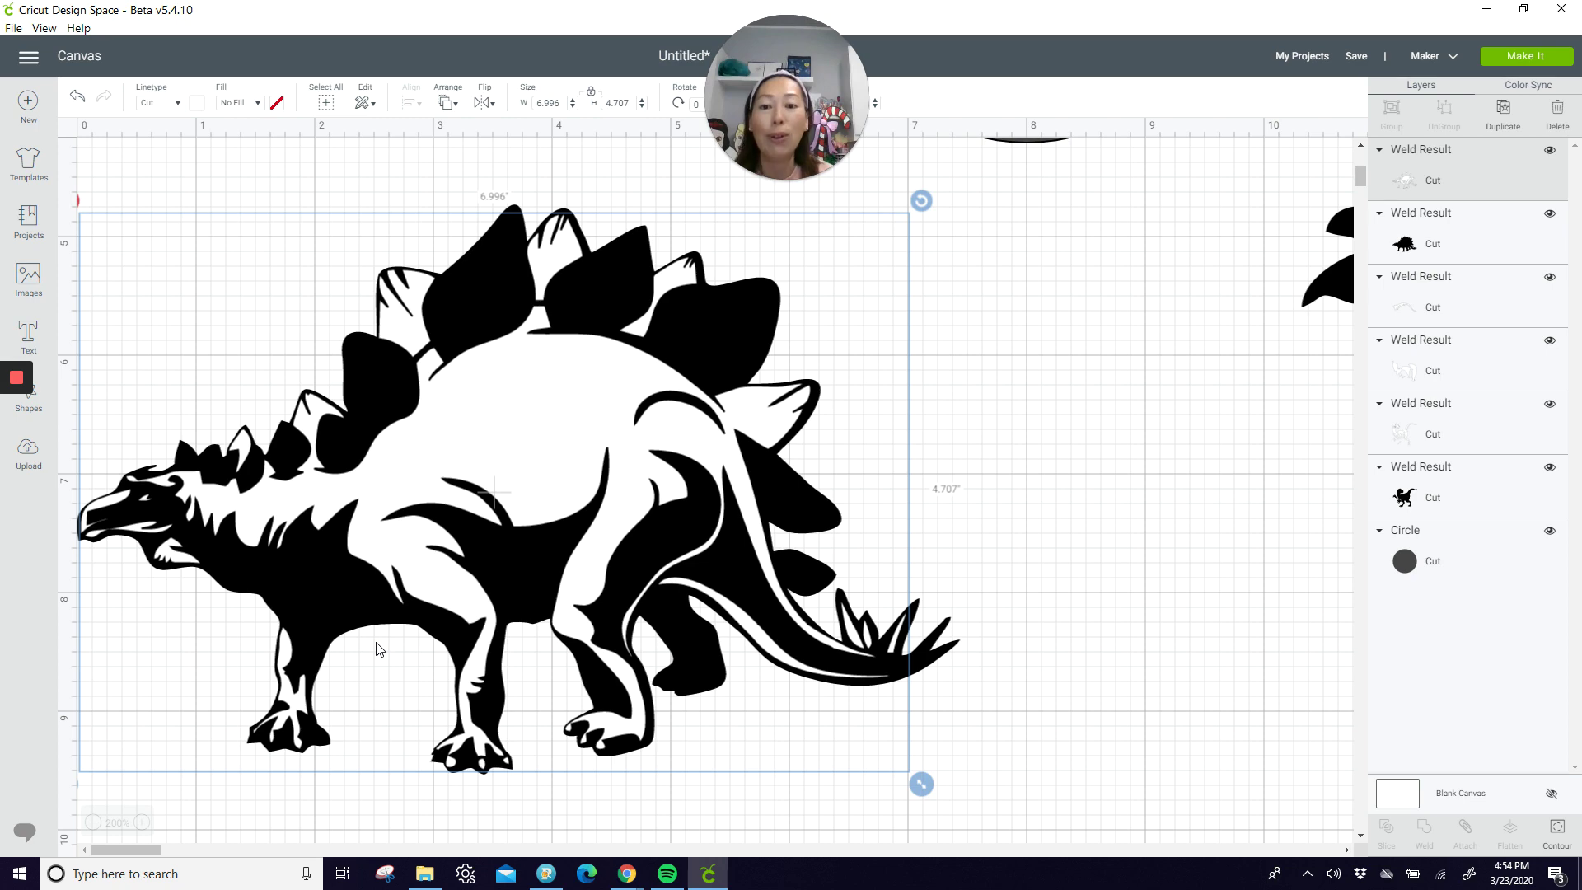
pyautogui.click(1068, 604)
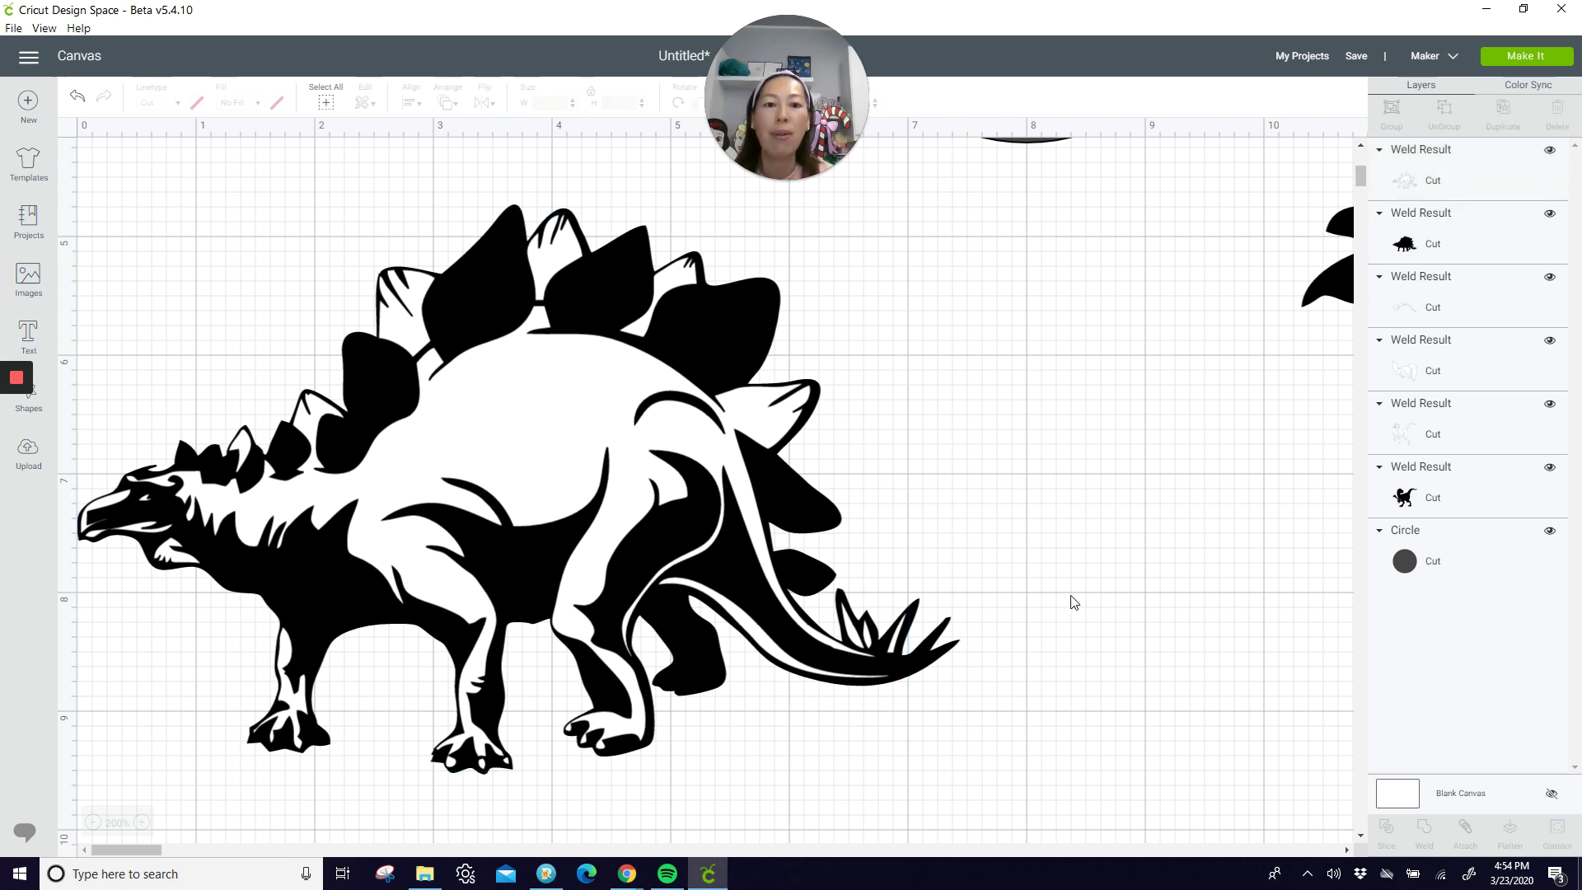
# Move both stegosaurus layers together about 1 inch to the right and enlarge them proportionally to about 13.12 by 8.47 inches.
pyautogui.moveTo(1057, 629); pyautogui.dragTo(276, 306)
pyautogui.moveTo(494, 409); pyautogui.dragTo(614, 418)
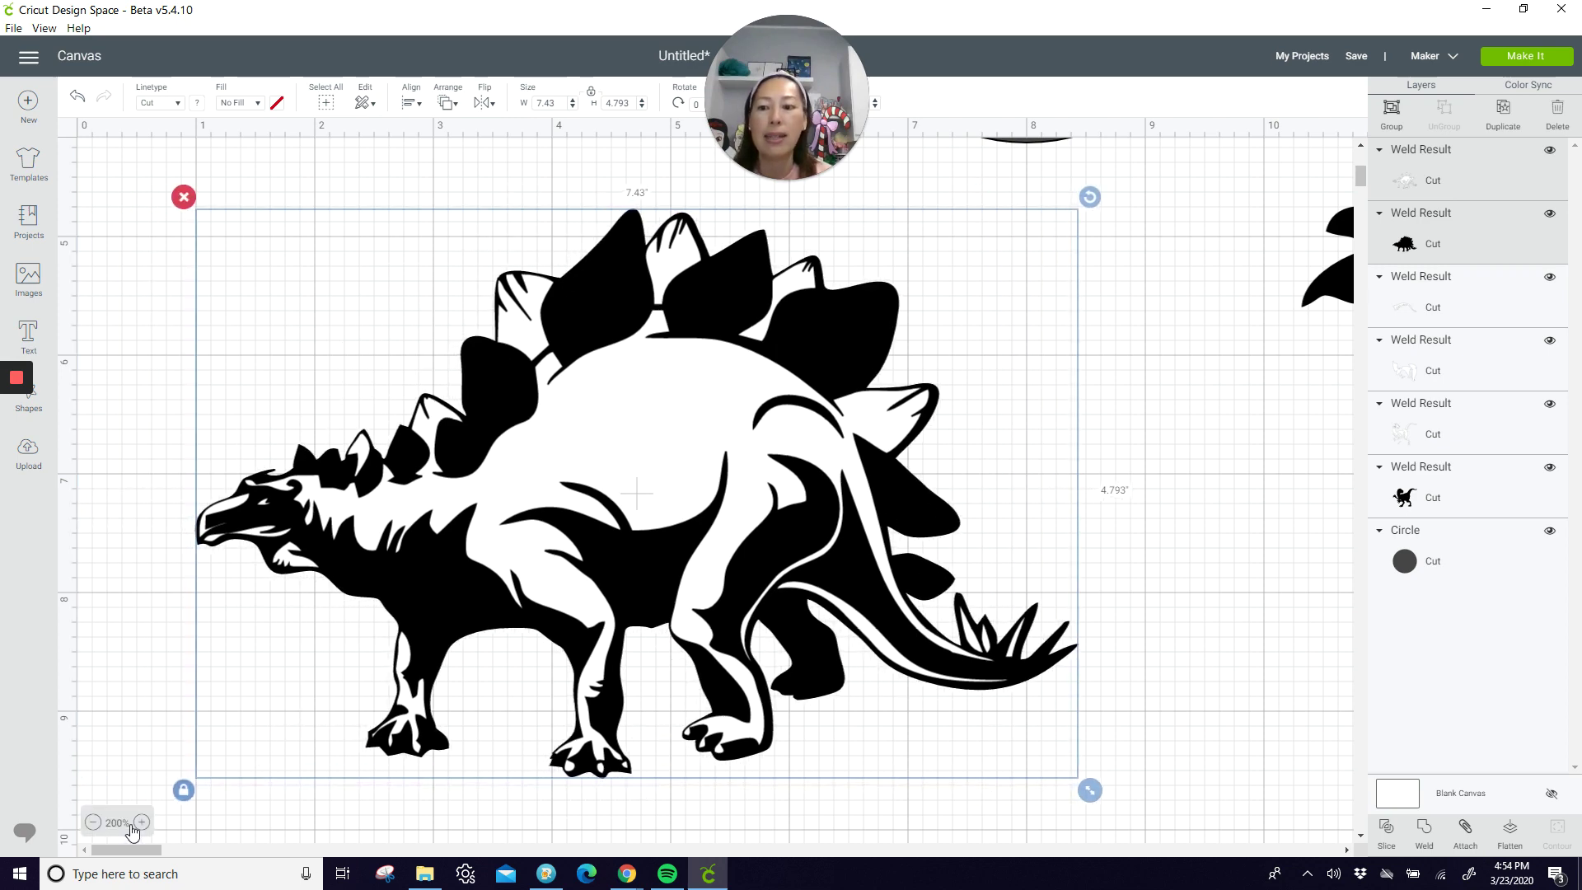
pyautogui.click(93, 823)
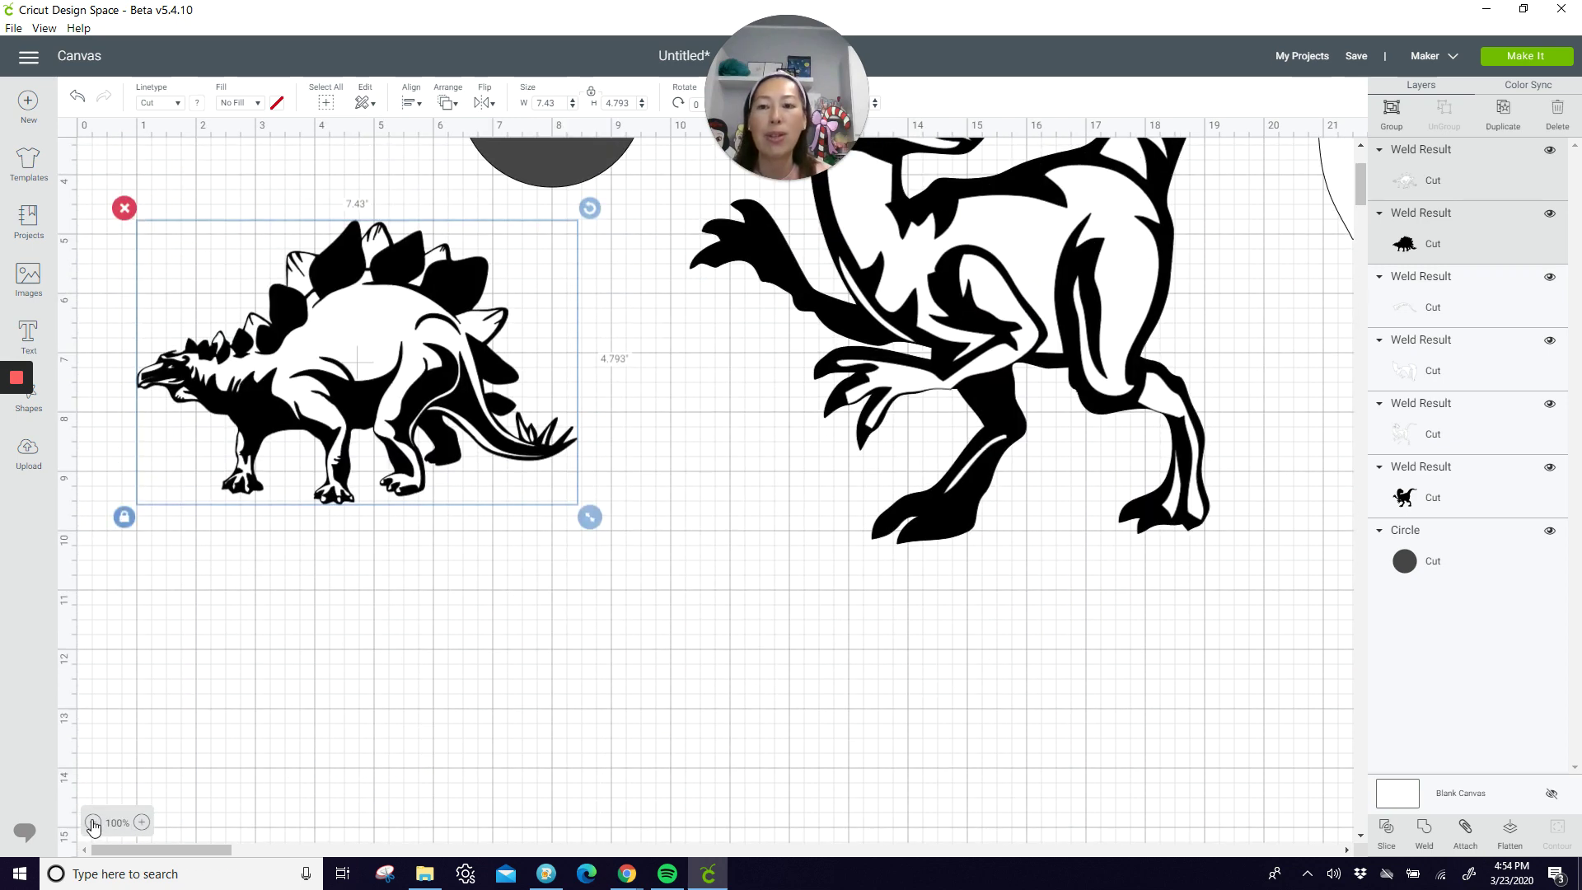
pyautogui.moveTo(590, 517); pyautogui.dragTo(927, 736)
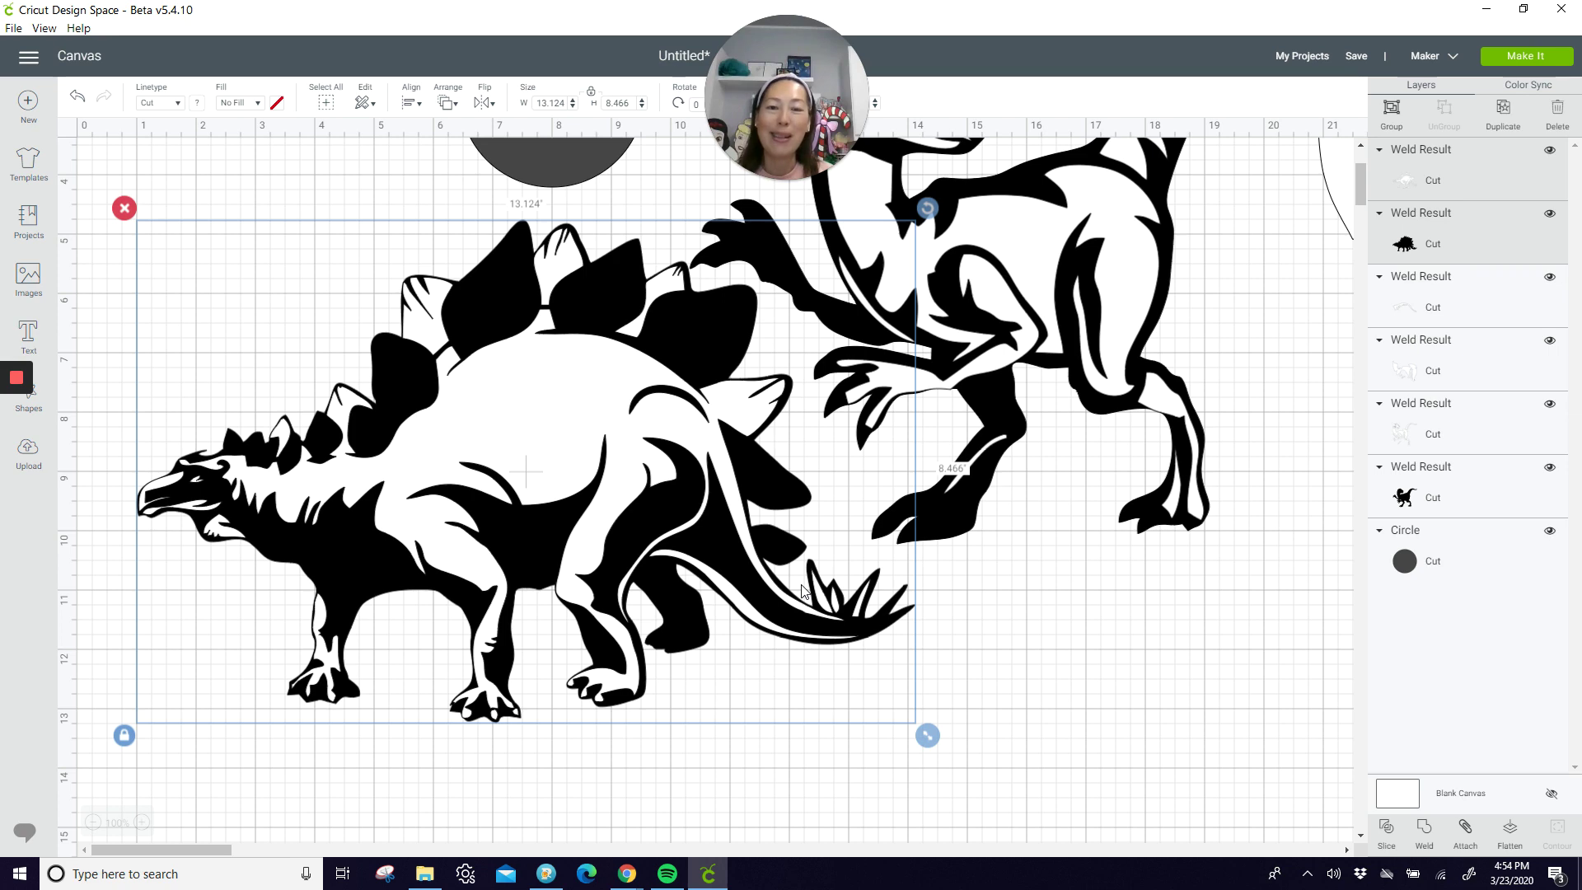
pyautogui.scroll(1, 803, 593)
pyautogui.scroll(5, 803, 594)
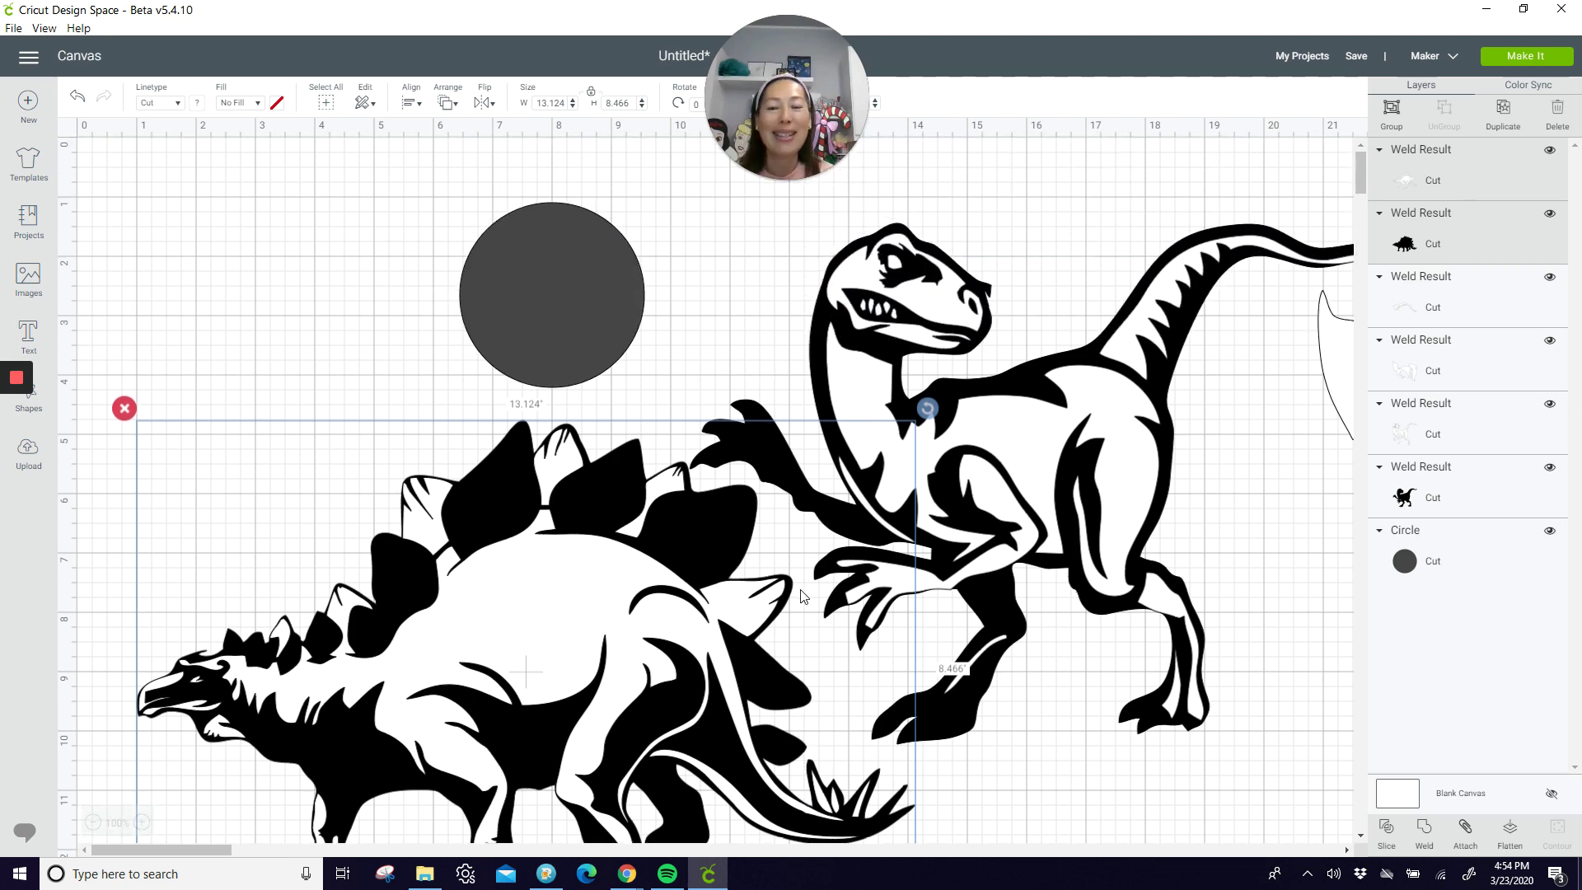
pyautogui.scroll(-2, 803, 593)
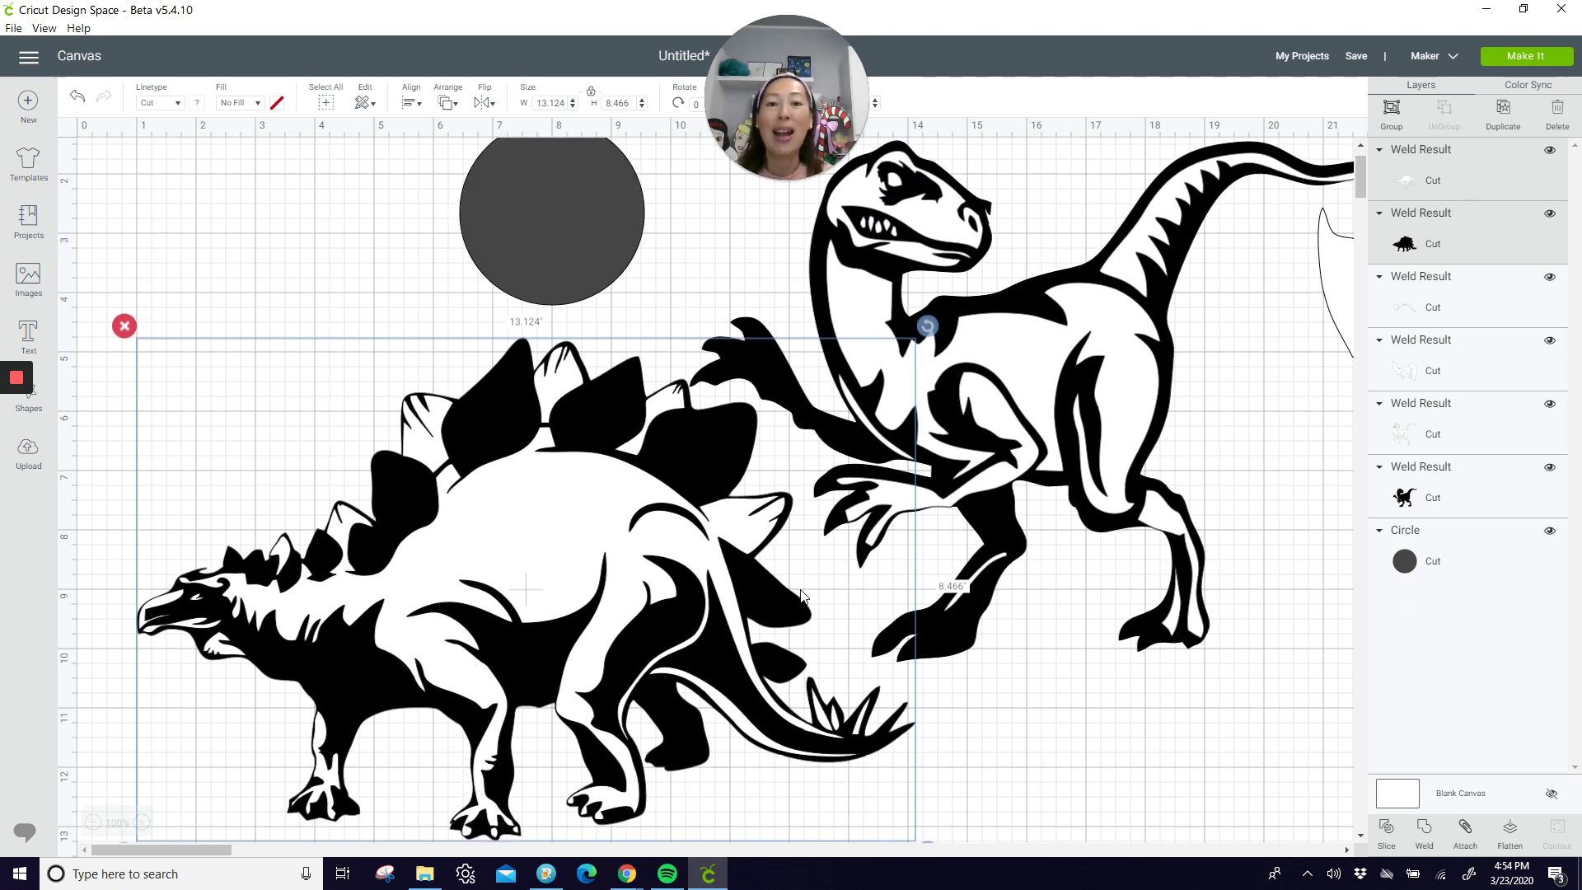